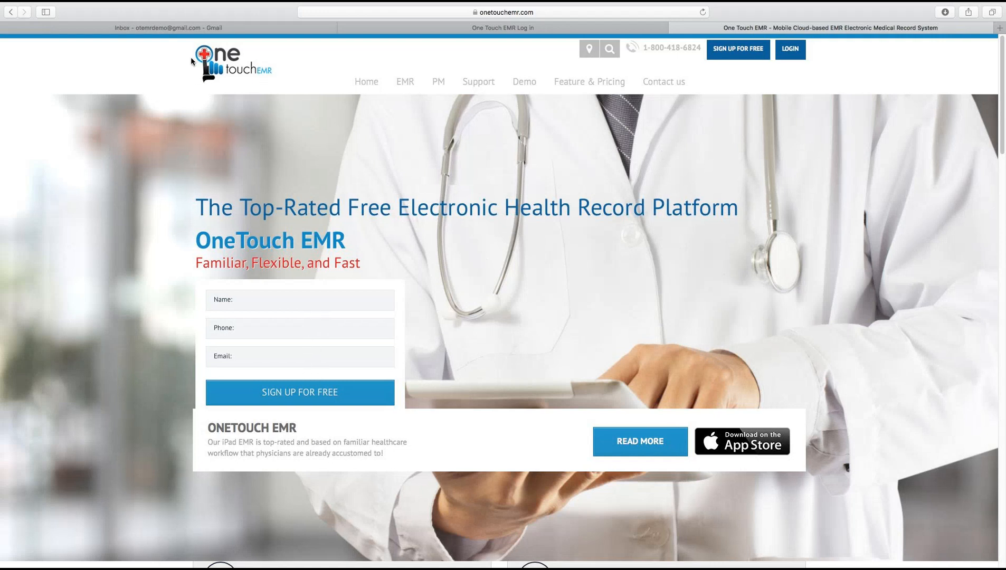
Step: Switch to the Gmail inbox holding the OneTouch EMR activation and verification emails
left_click(169, 28)
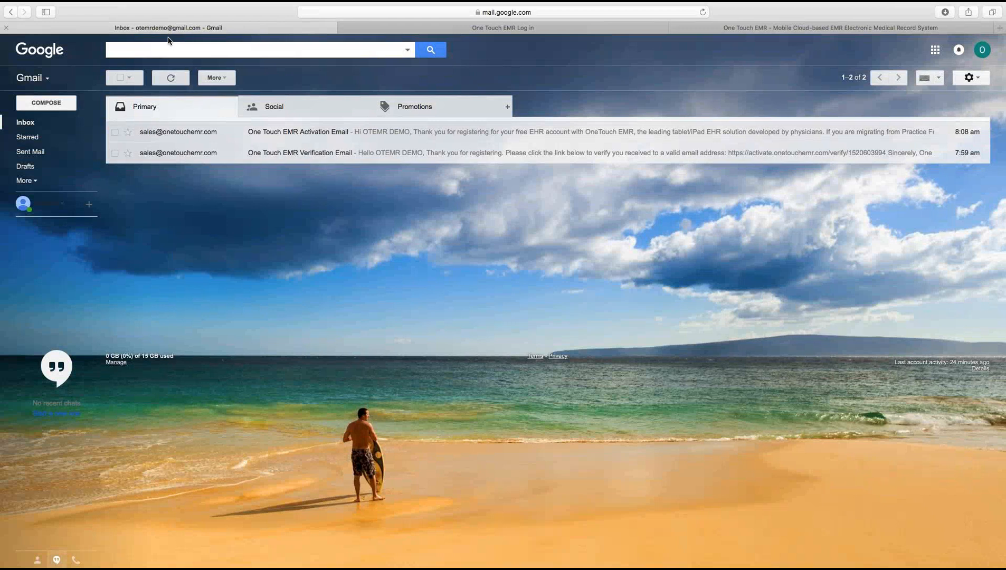
Step: Check the verification email, then open the OneTouch EMR Activation Email
left_click(282, 152)
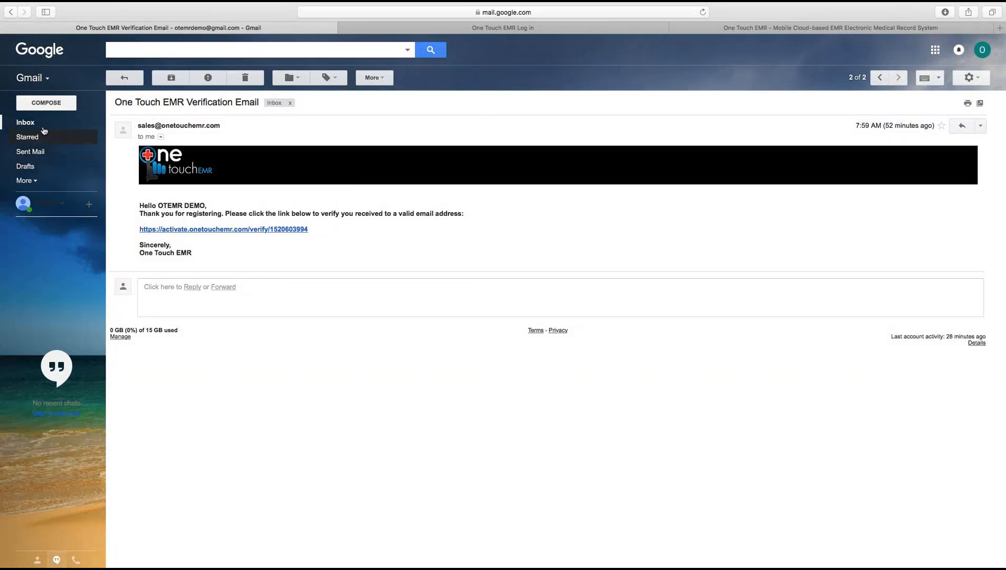
left_click(25, 122)
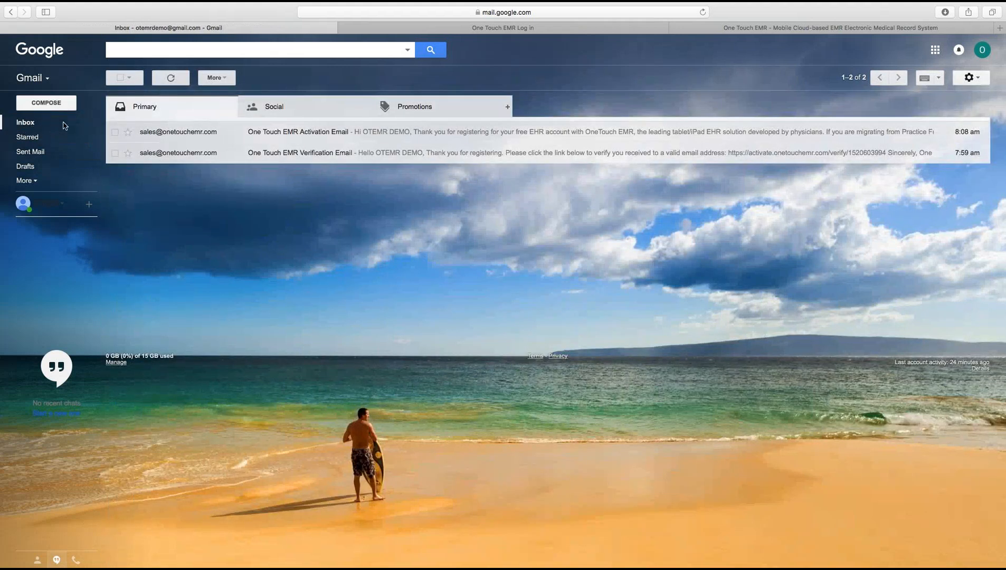
left_click(274, 136)
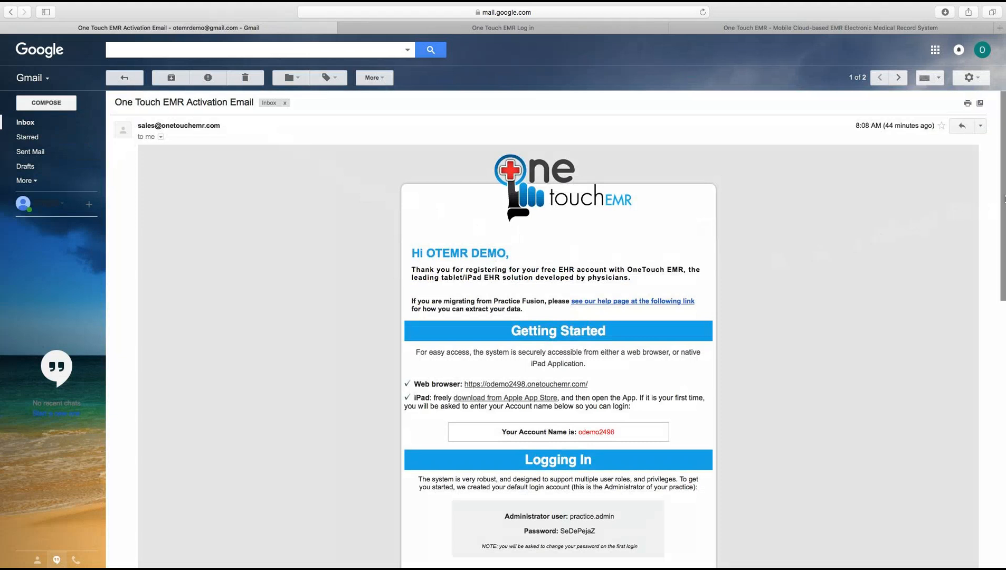
scroll(1003, 211, "down", 1)
scroll(1003, 213, "down", 5)
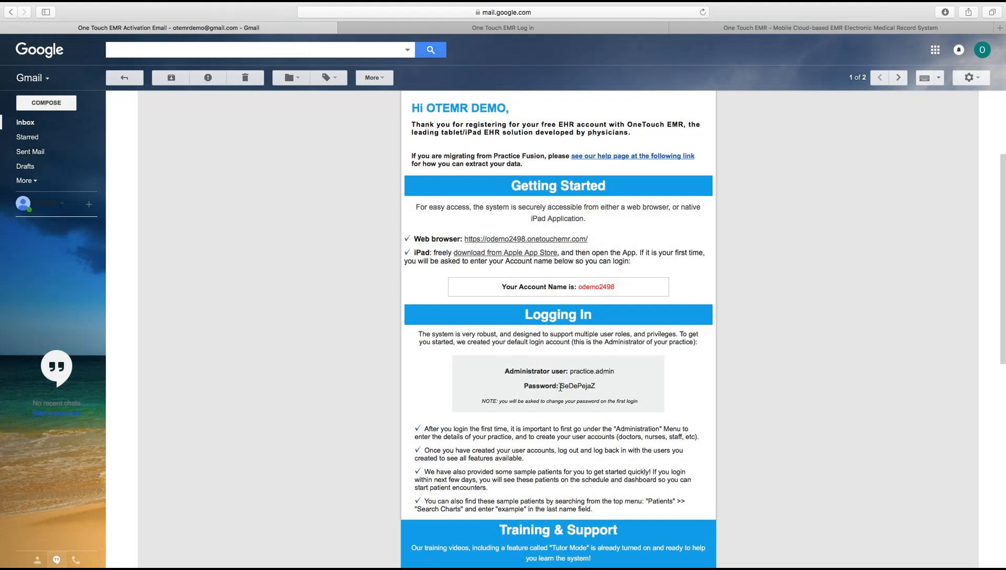
Step: Copy the administrator password from the activation email and return to the login page
left_click_drag(561, 388, 596, 388)
right_click(592, 386)
left_click(611, 417)
left_click(482, 29)
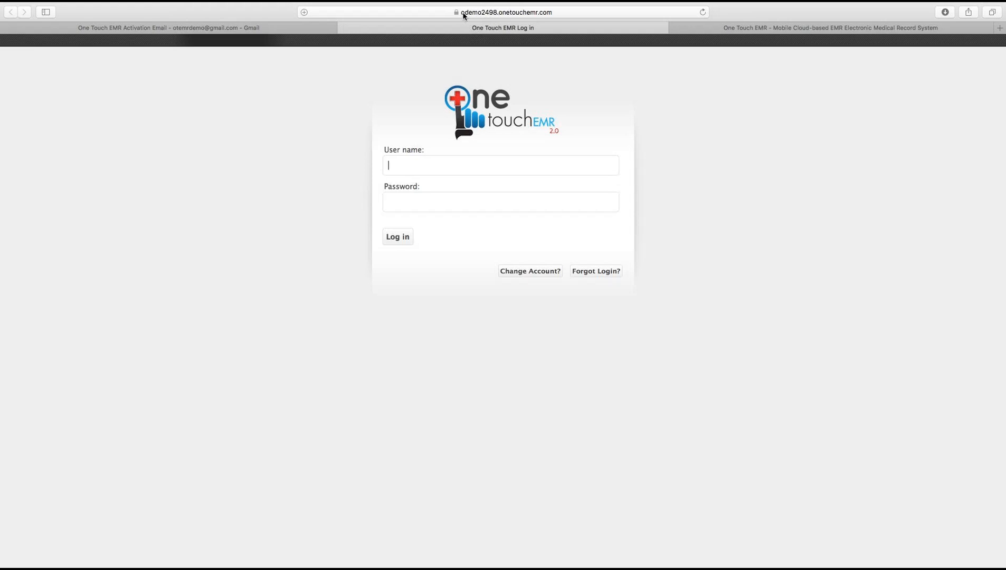
Step: Log in with the administrator username and the password pasted from the activation email
left_click(275, 32)
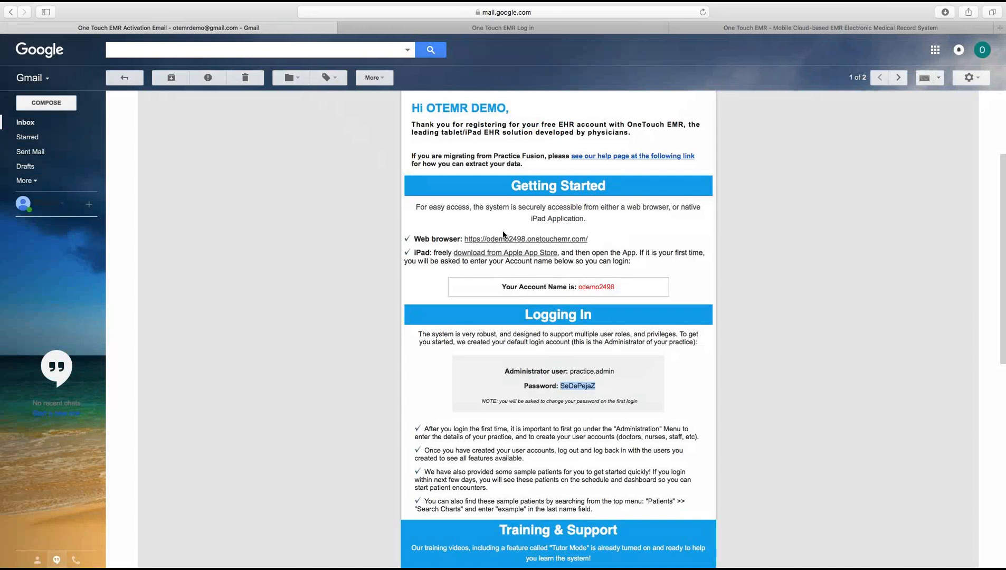
left_click(453, 30)
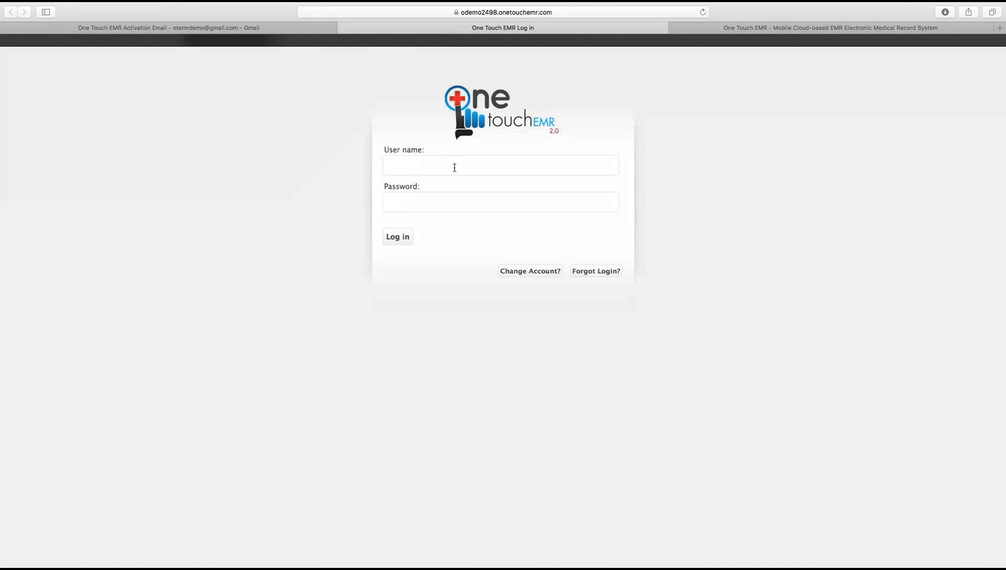
type("practice.admin")
key("Tab")
right_click(452, 203)
left_click(275, 30)
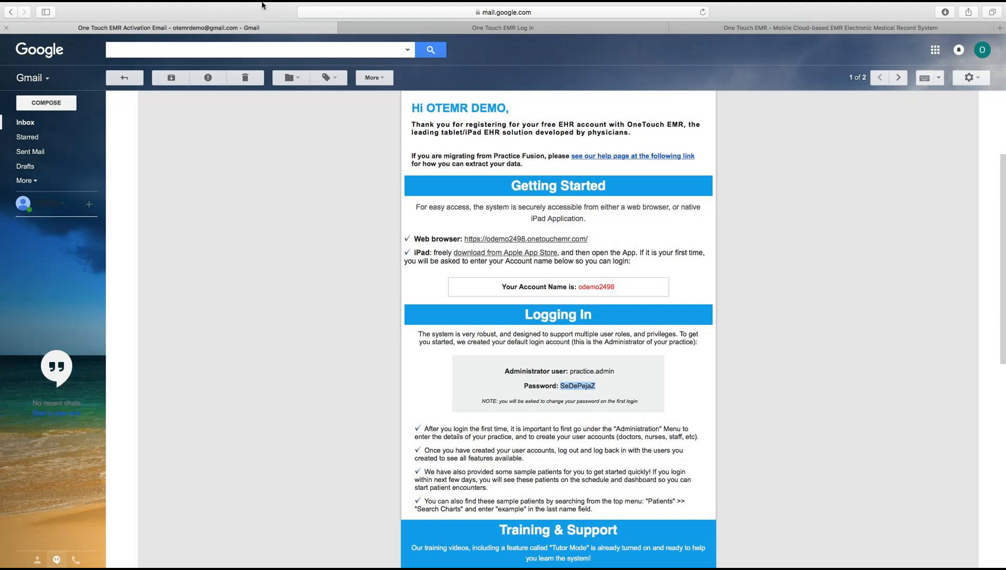
left_click(431, 31)
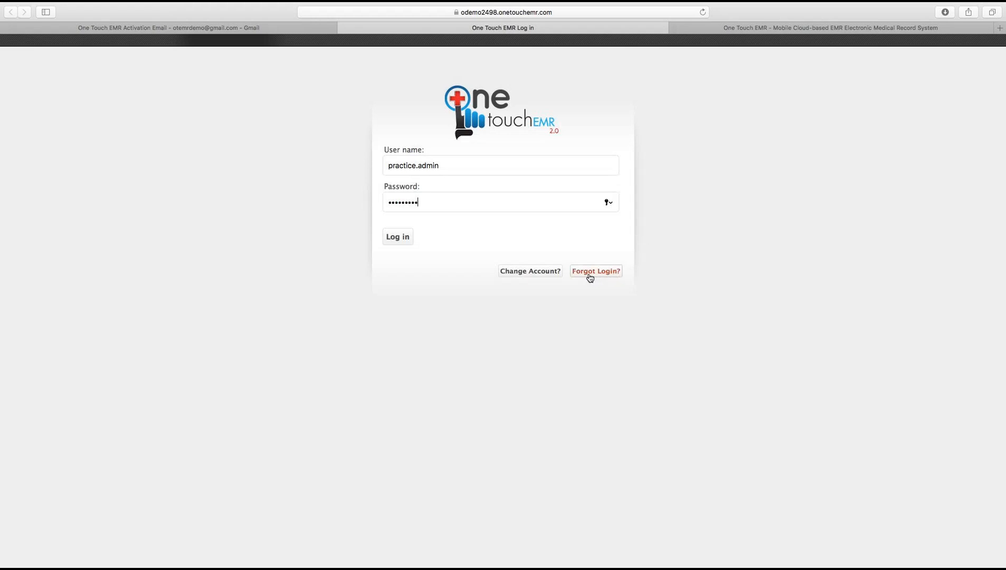
left_click(262, 28)
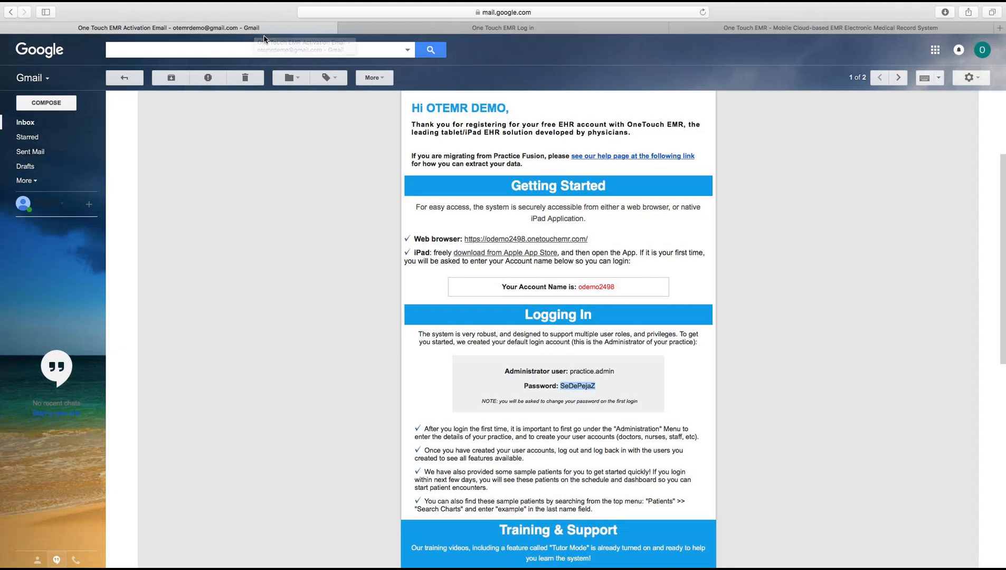
left_click(407, 30)
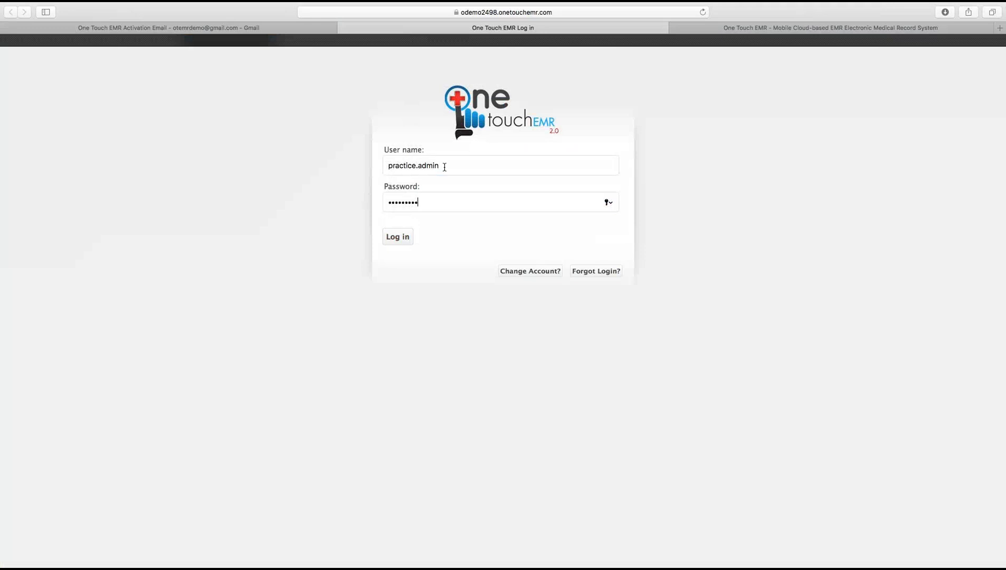
left_click(403, 238)
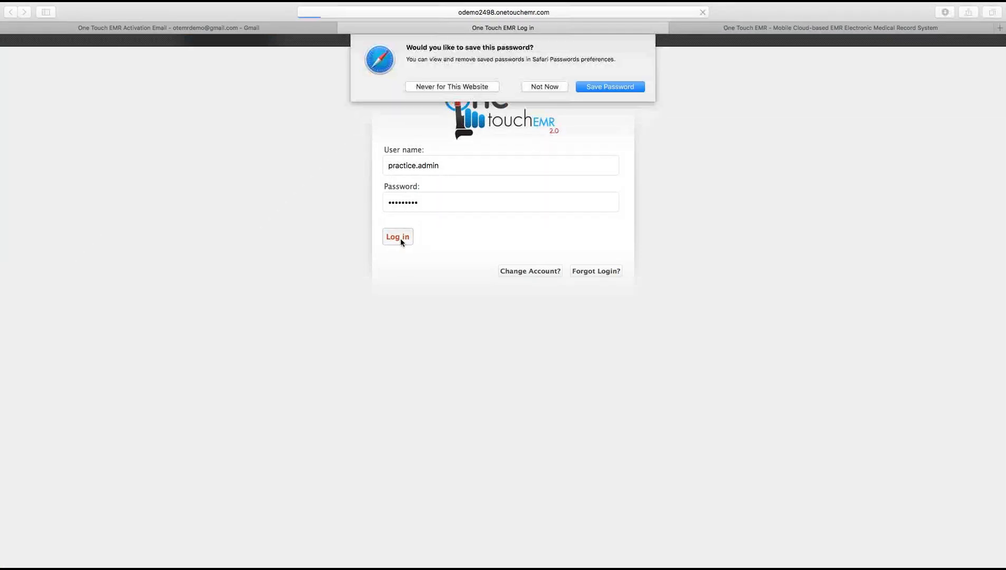
Step: Decline saving the password and open Administration > Users, listing the two accounts
left_click(539, 89)
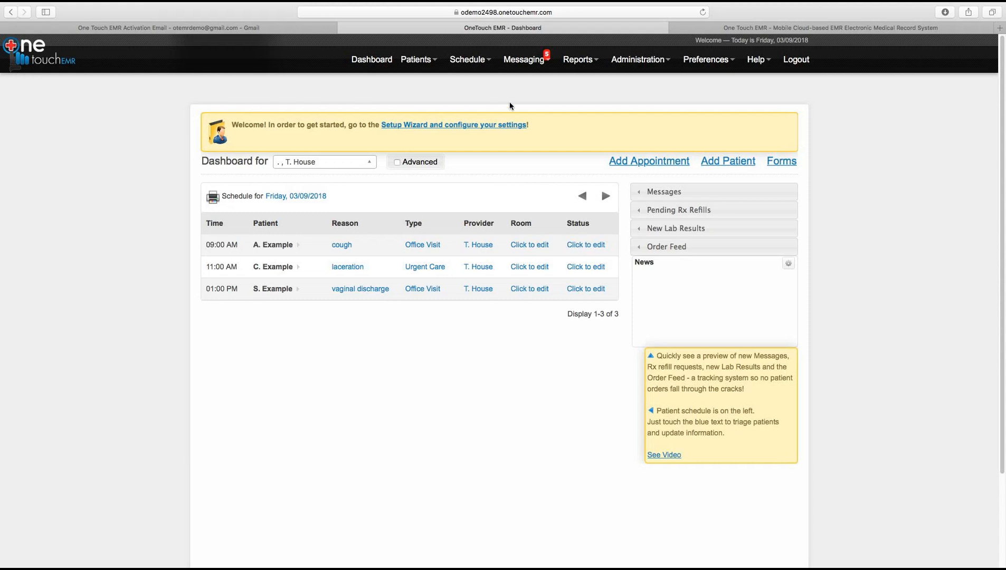
left_click(627, 67)
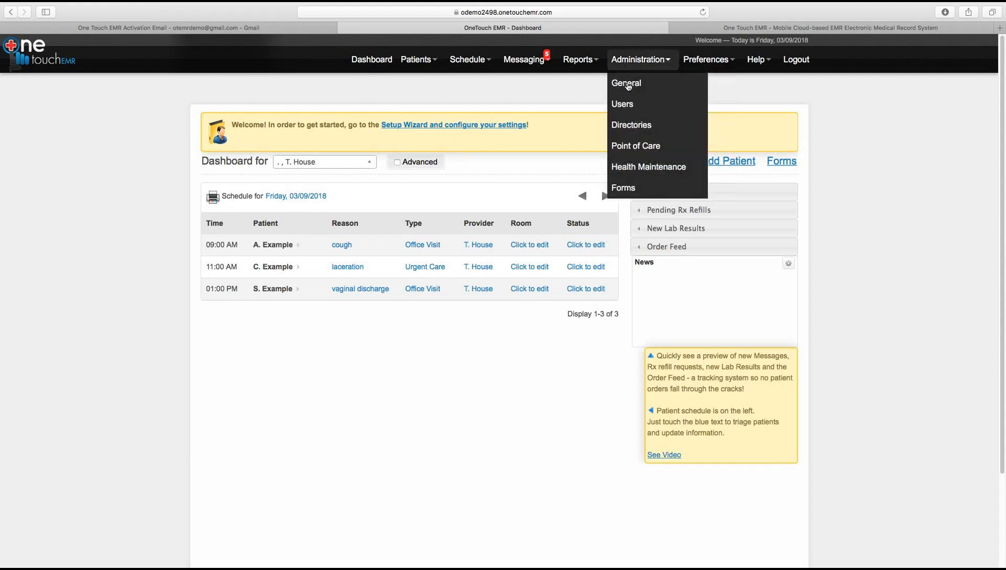
left_click(629, 108)
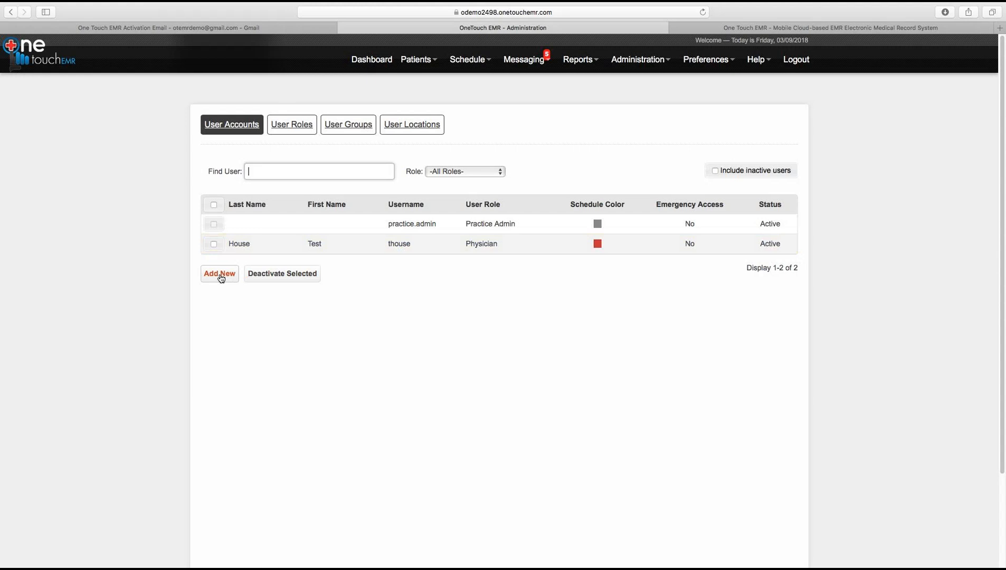
Step: Give the practice admin account a first and last name, Male gender, and birth date 01/01/2001
left_click(247, 227)
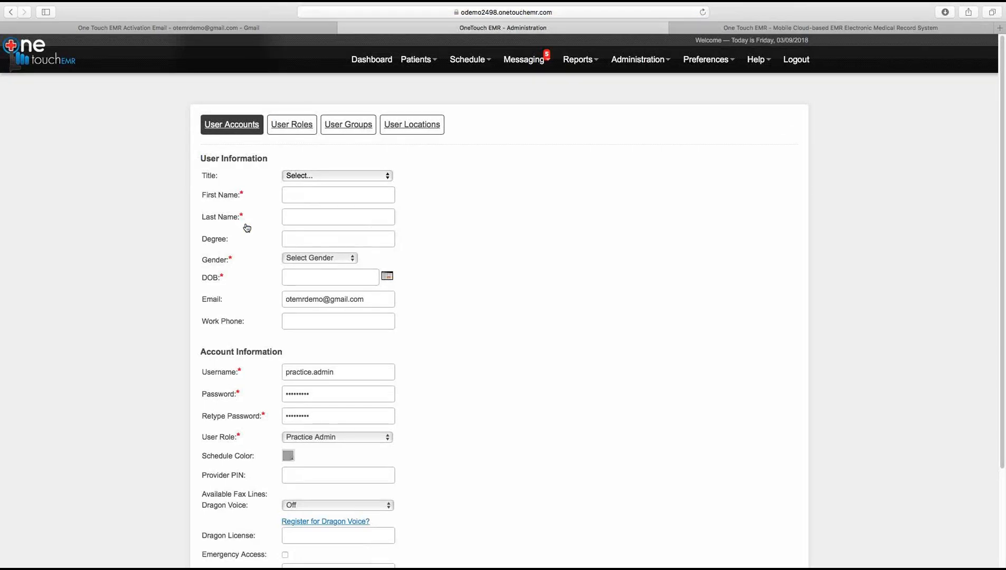
left_click(294, 195)
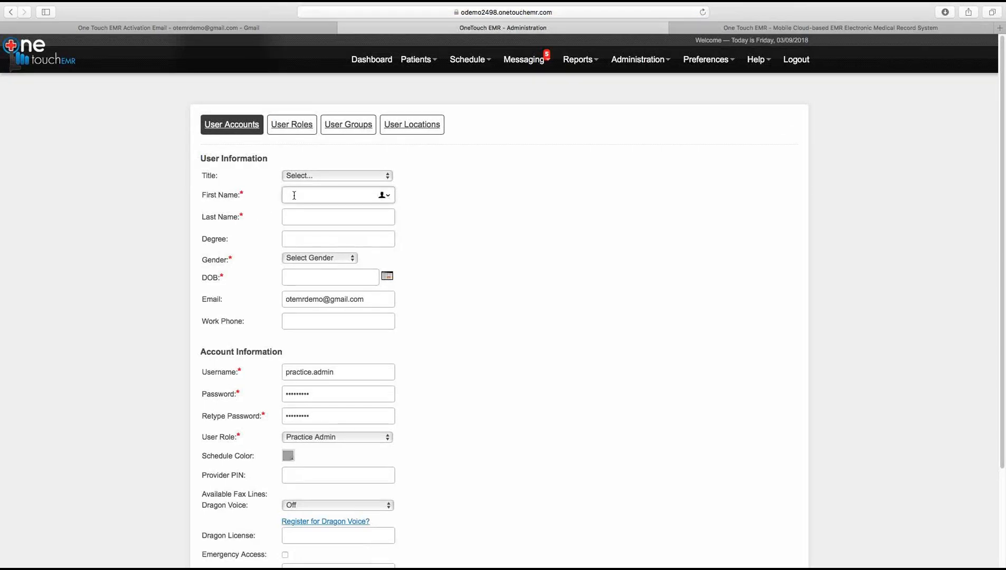
type("OTEMR")
key("Tab")
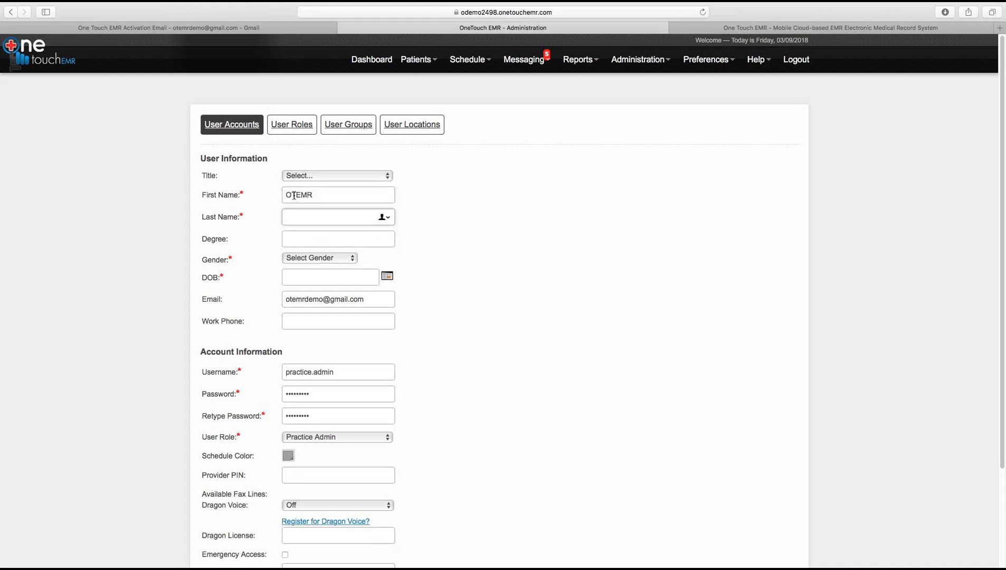
type("O")
left_click(290, 260)
left_click(293, 272)
left_click(294, 277)
type("01012001")
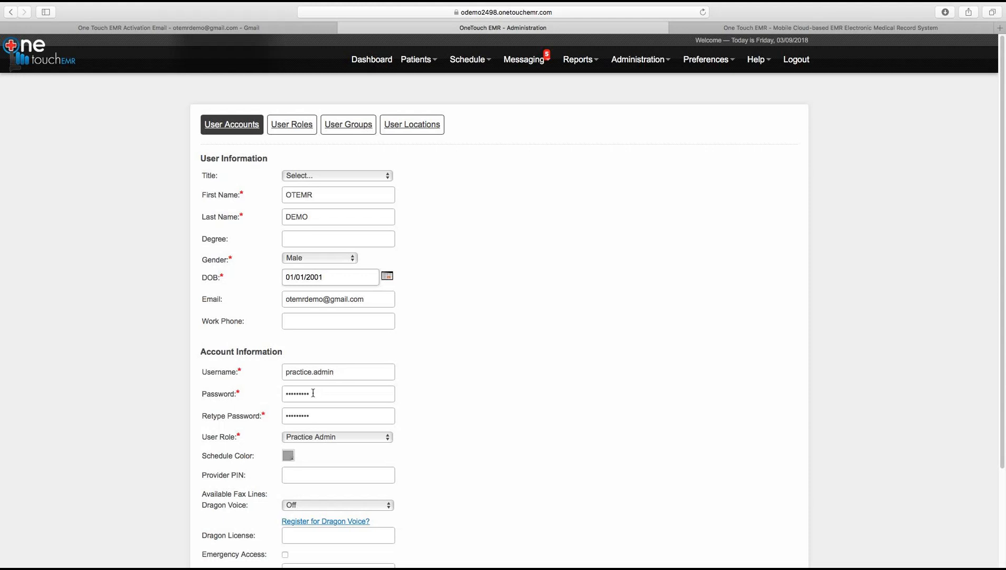
Step: Replace the administrator password and save, declining the browser's save-password prompt
left_click_drag(1001, 279, 999, 379)
double_click(315, 274)
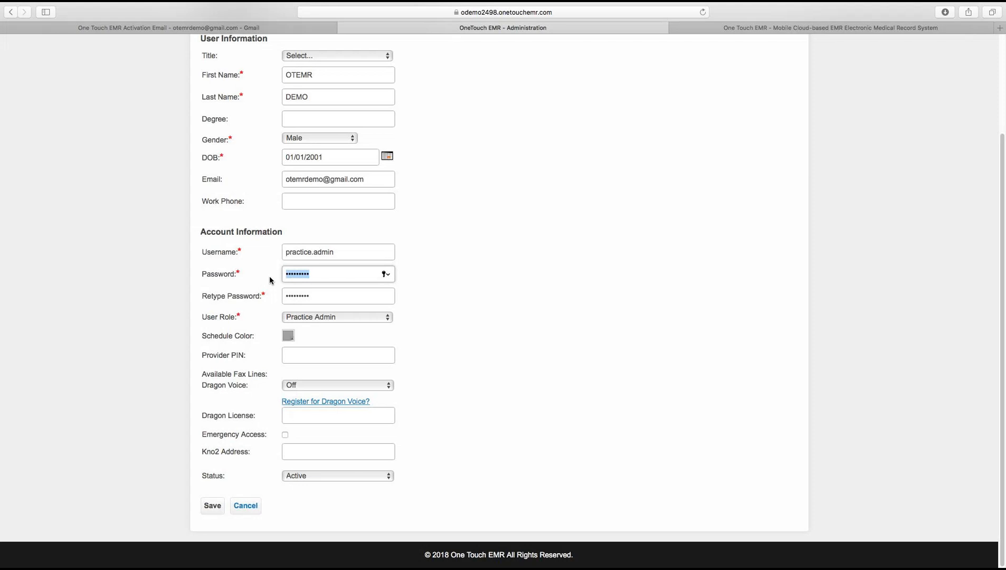
type("••••••••")
key("Tab")
type("••••••••")
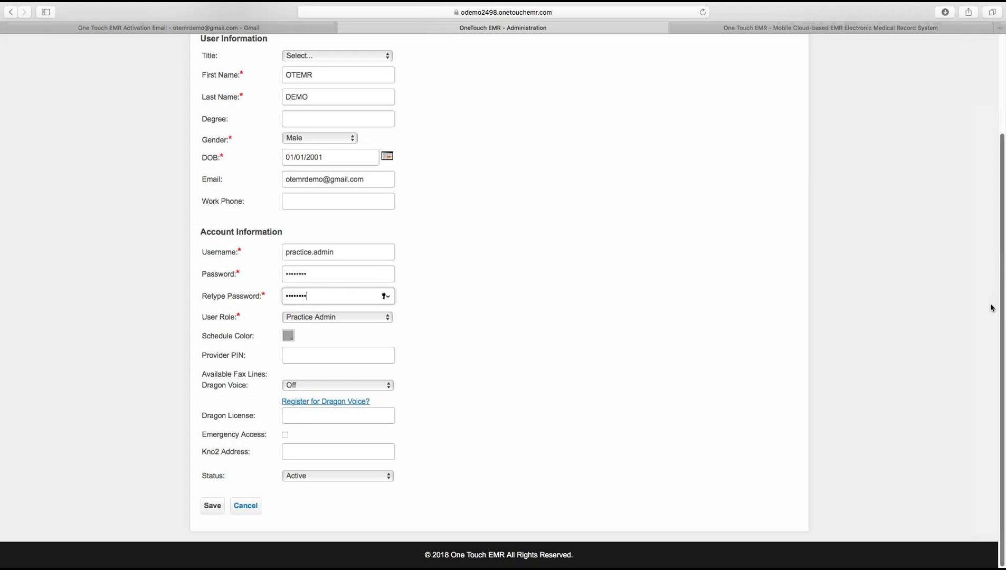
left_click(211, 509)
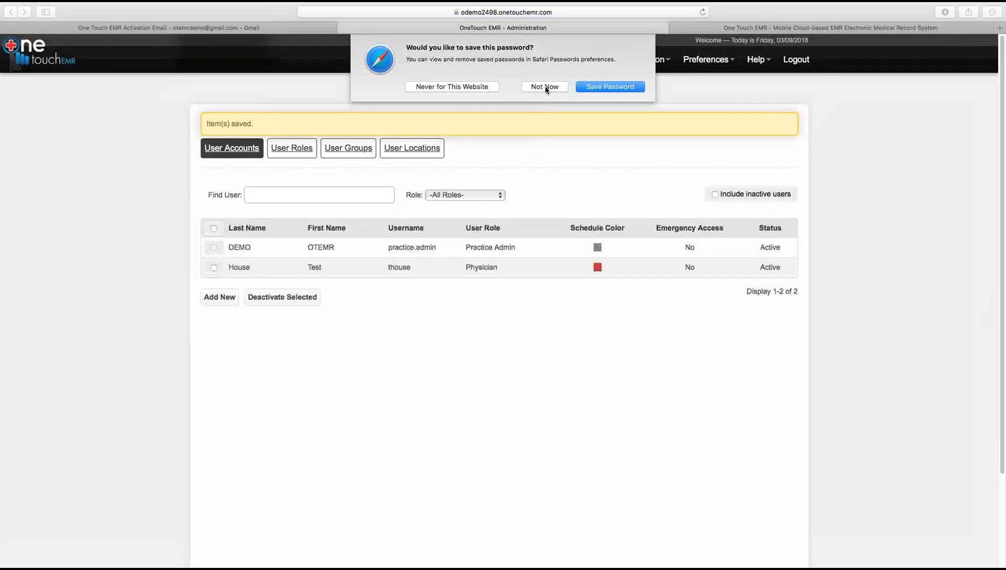
left_click(545, 87)
Step: Set the physician account's gender to Male and birth date to 01/01/2001
left_click(258, 267)
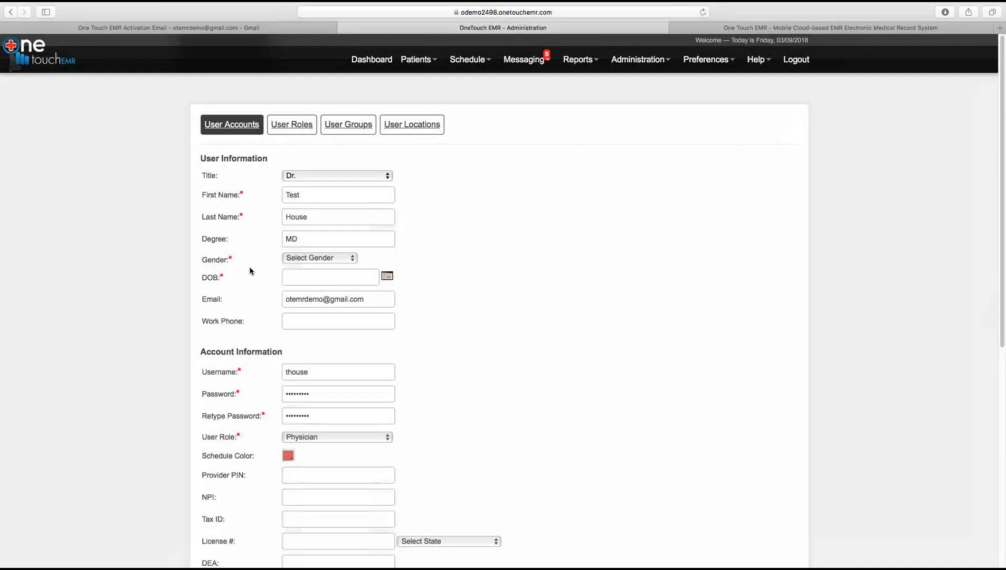
left_click(310, 259)
left_click(301, 274)
left_click(322, 277)
type("01012001")
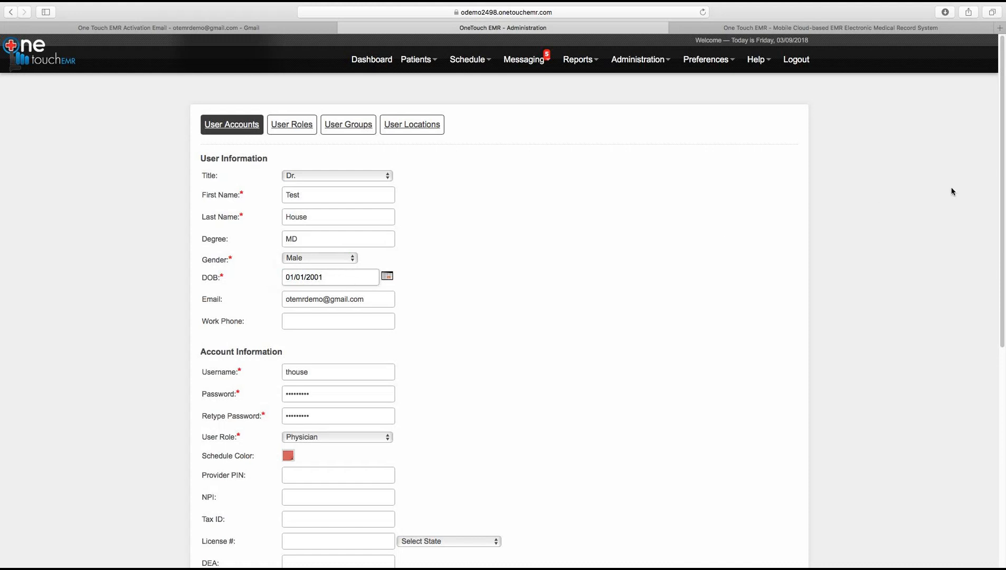
Step: Replace the physician's password and save, declining the browser's save-password prompt
left_click_drag(1005, 199, 975, 287)
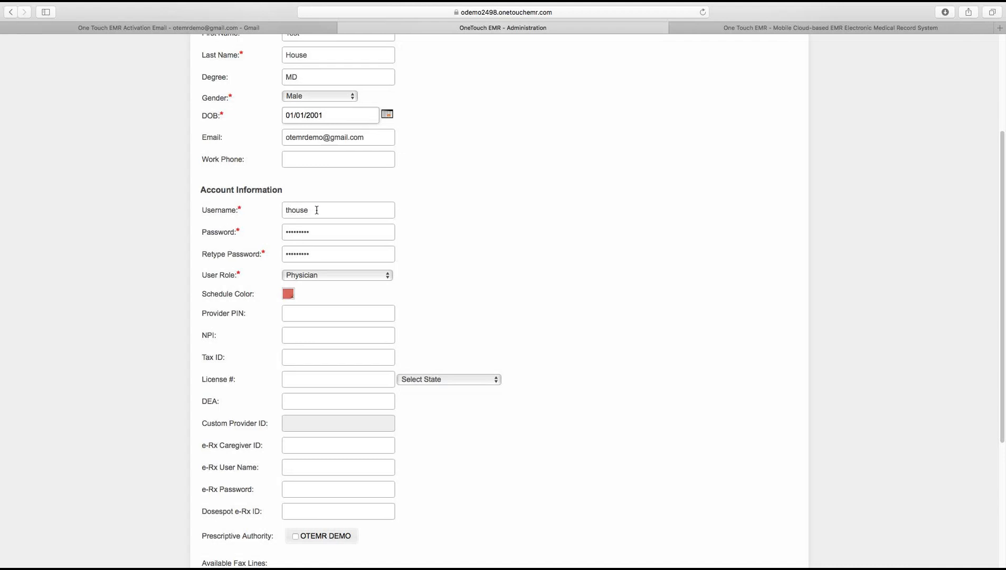
double_click(311, 233)
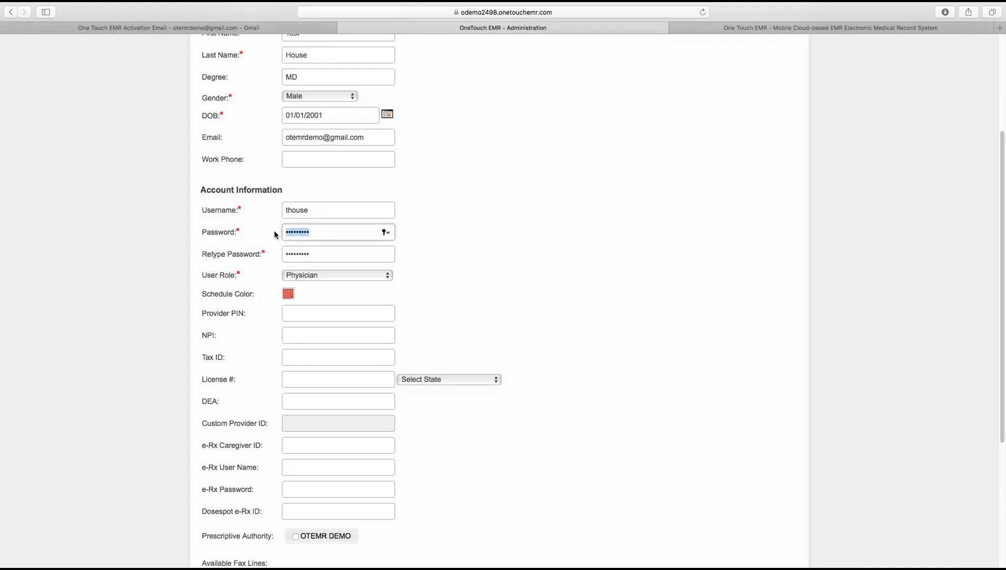
type("••••••••")
key("Tab")
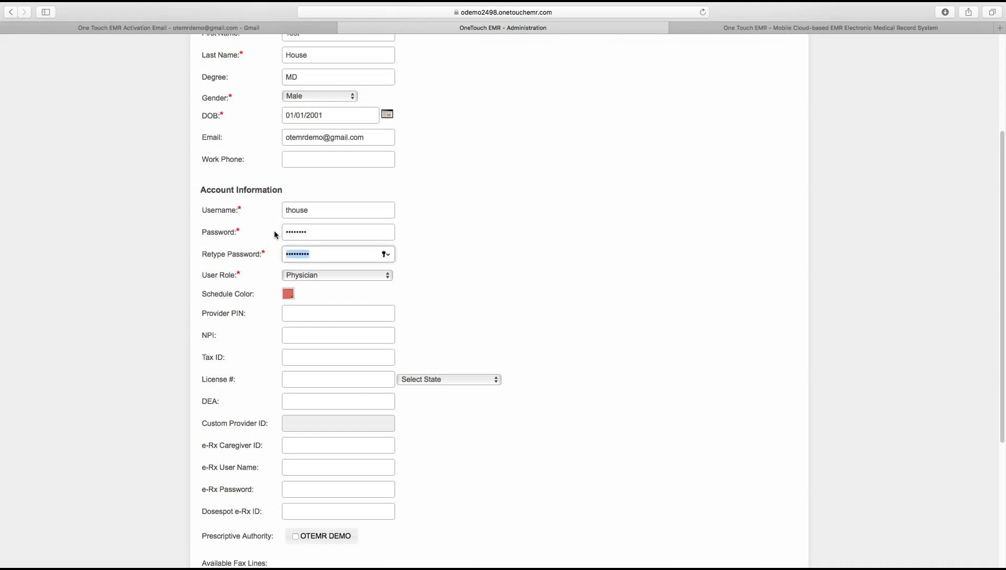
type("••••••••")
scroll(984, 277, "down", 5)
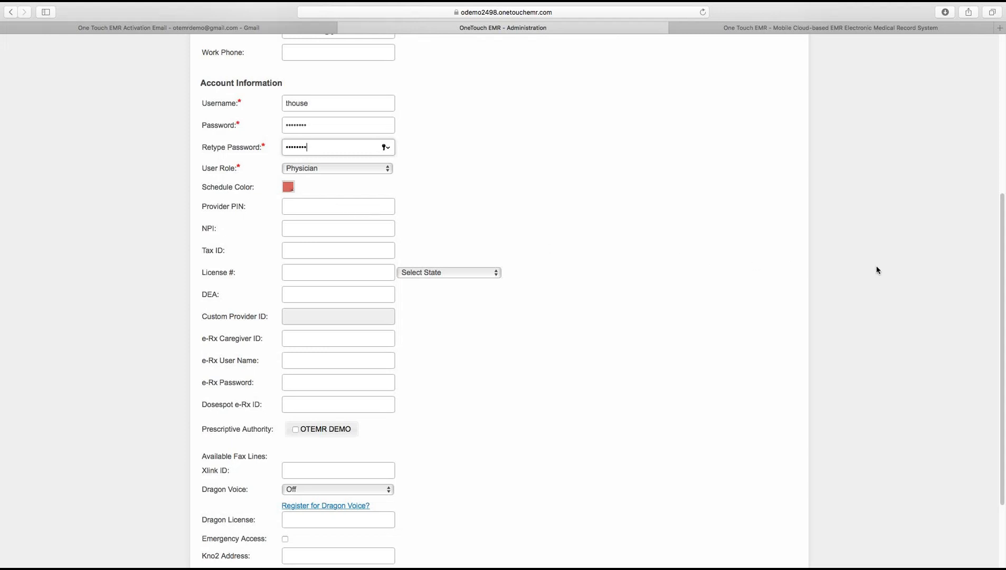
scroll(995, 267, "down", 4)
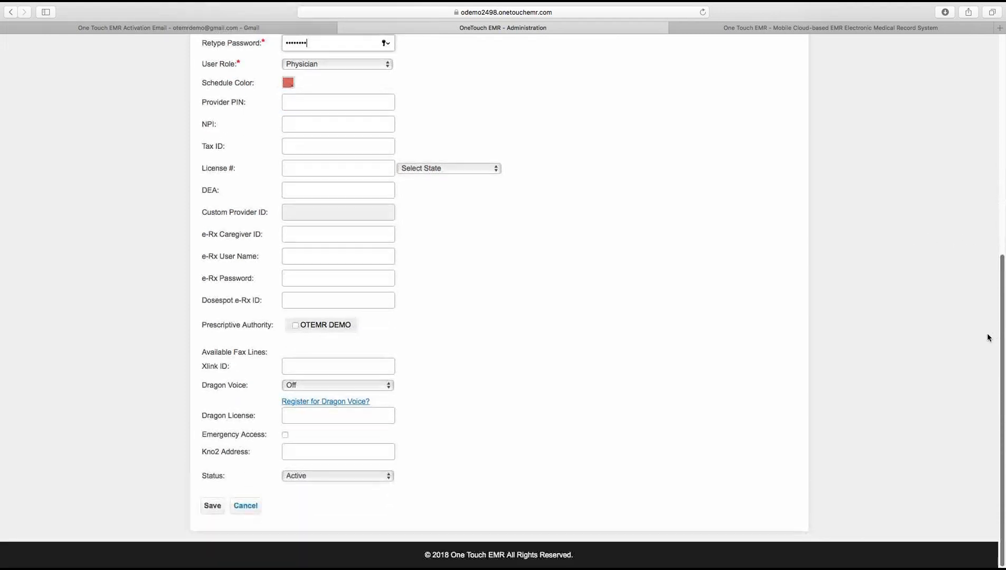
left_click(213, 508)
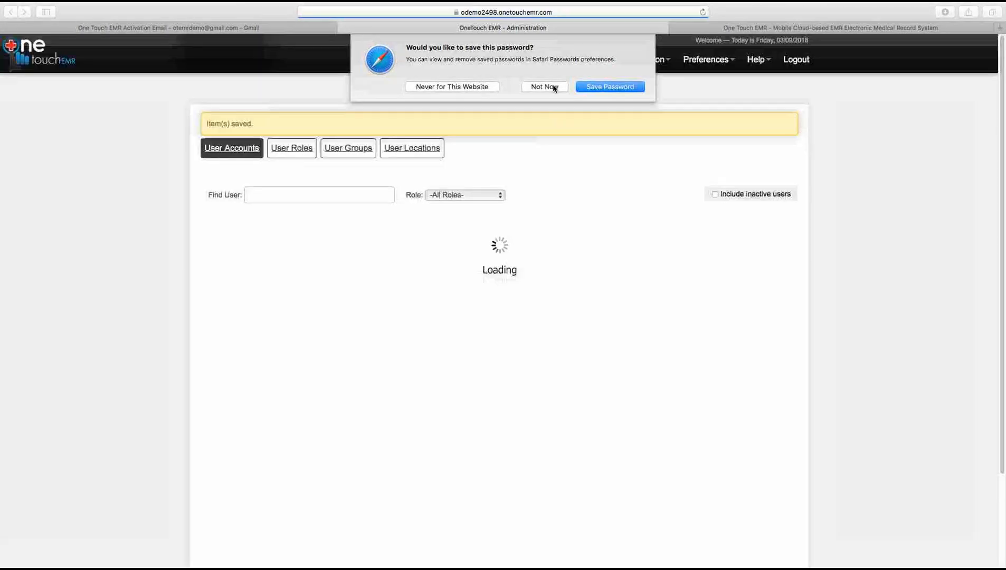
left_click(550, 87)
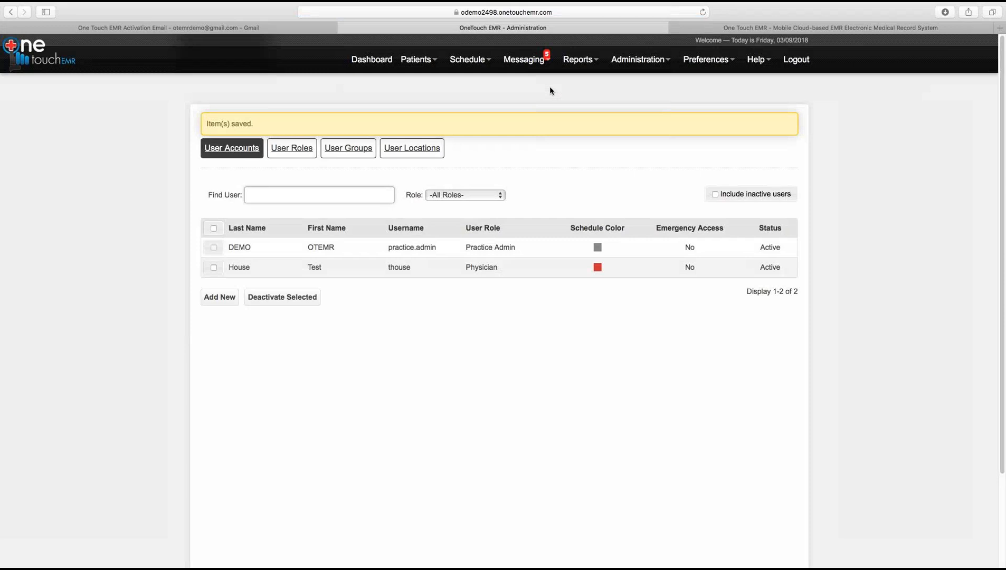
Step: Go to the Dashboard and open the Setup Wizard's Administration Setup page
left_click(378, 64)
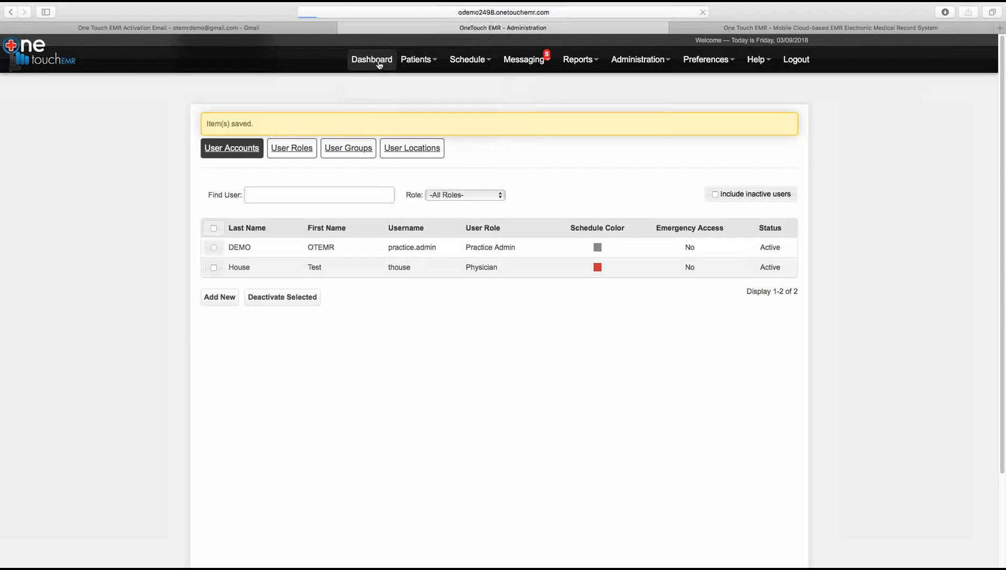
left_click(416, 59)
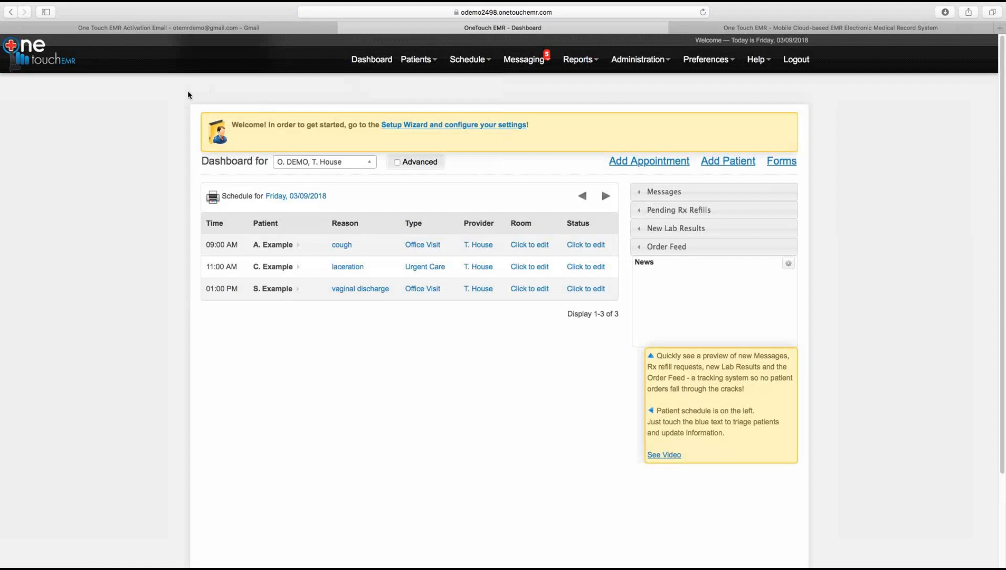
left_click(394, 126)
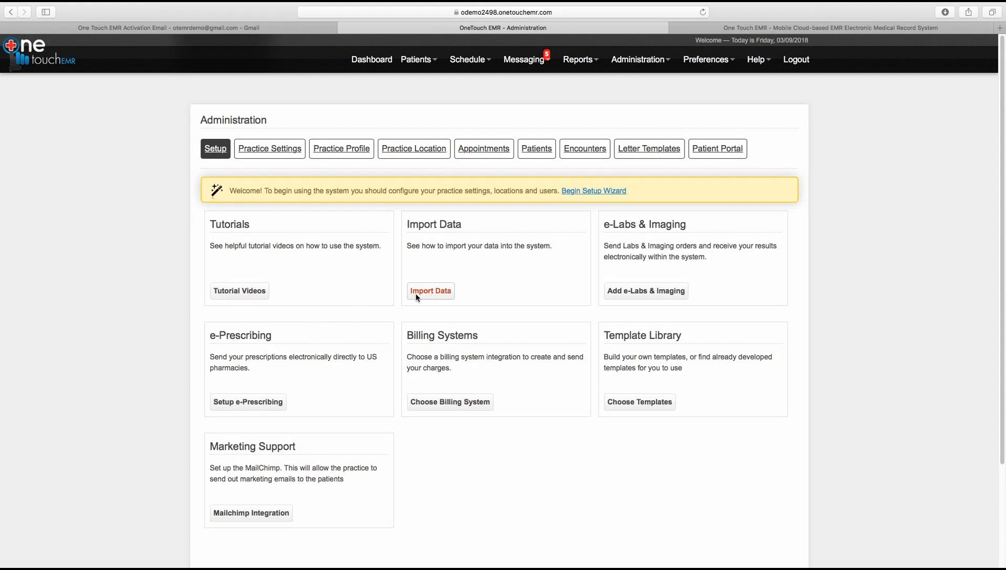
left_click(432, 291)
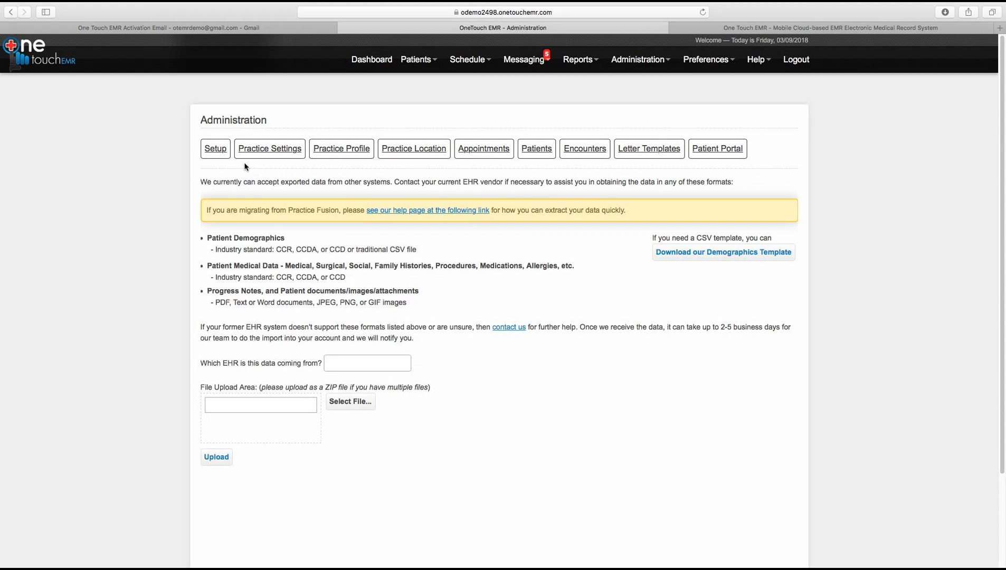
left_click(219, 153)
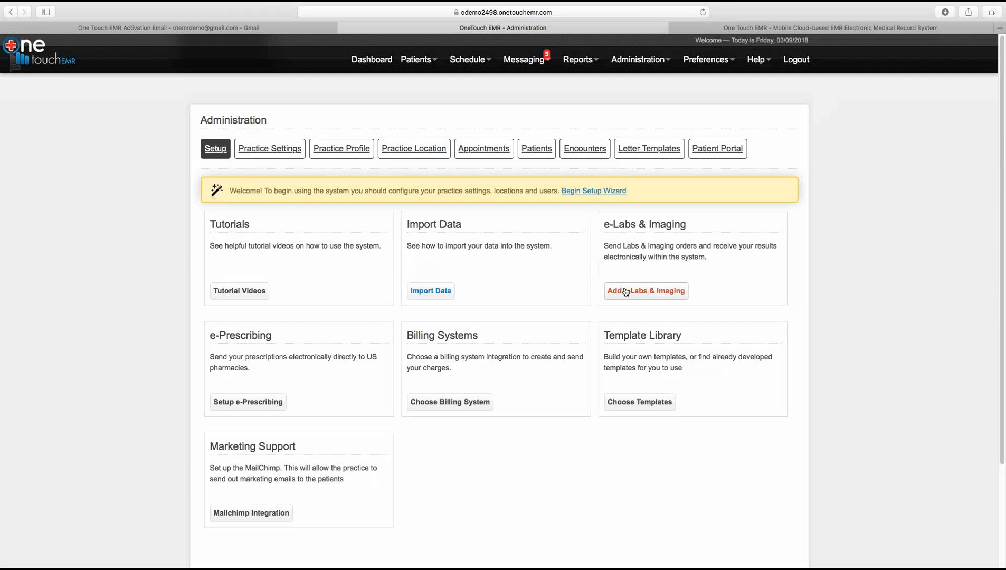
Step: Open Choose Templates, switch to PE Template, and browse the installable templates
left_click(625, 406)
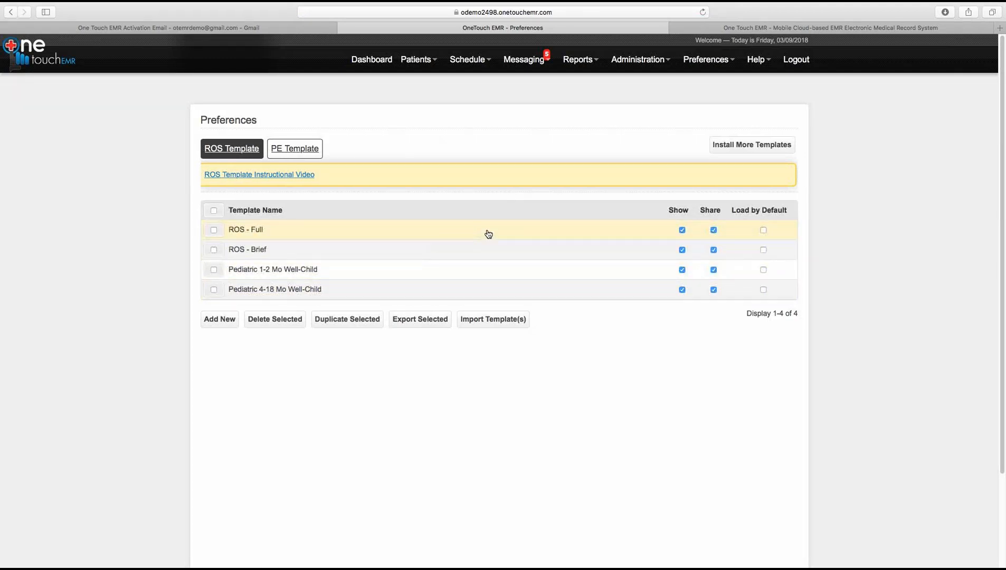
left_click(294, 148)
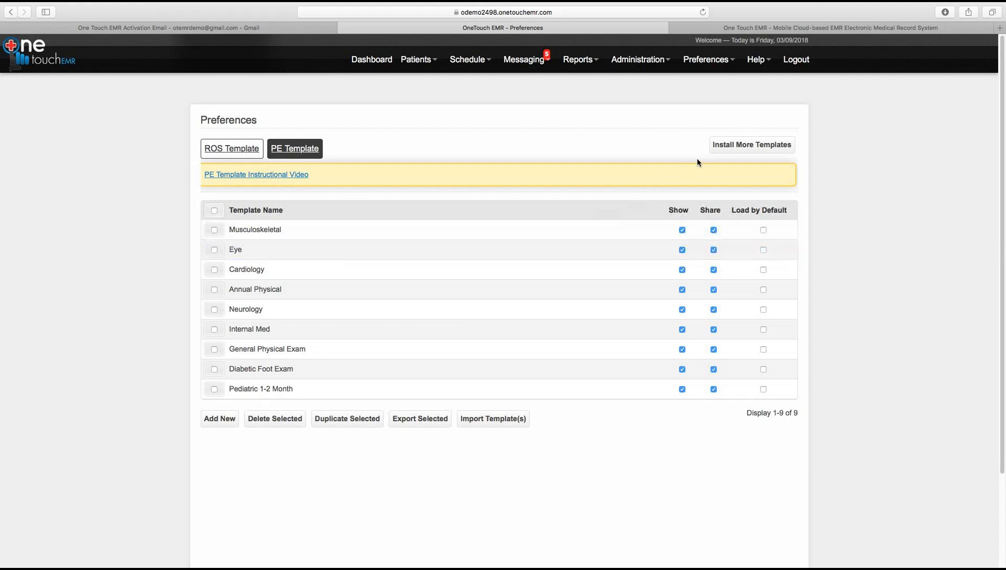
left_click(720, 149)
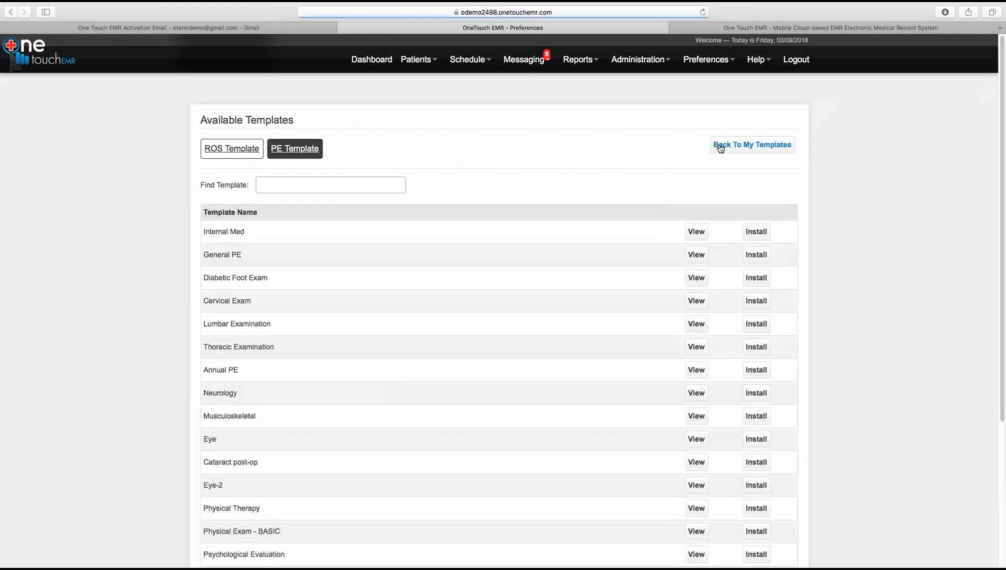
Step: Go to page 3 of the available PE templates, entries 41–60 of 210
left_click_drag(1002, 174, 998, 233)
scroll(996, 246, "down", 2)
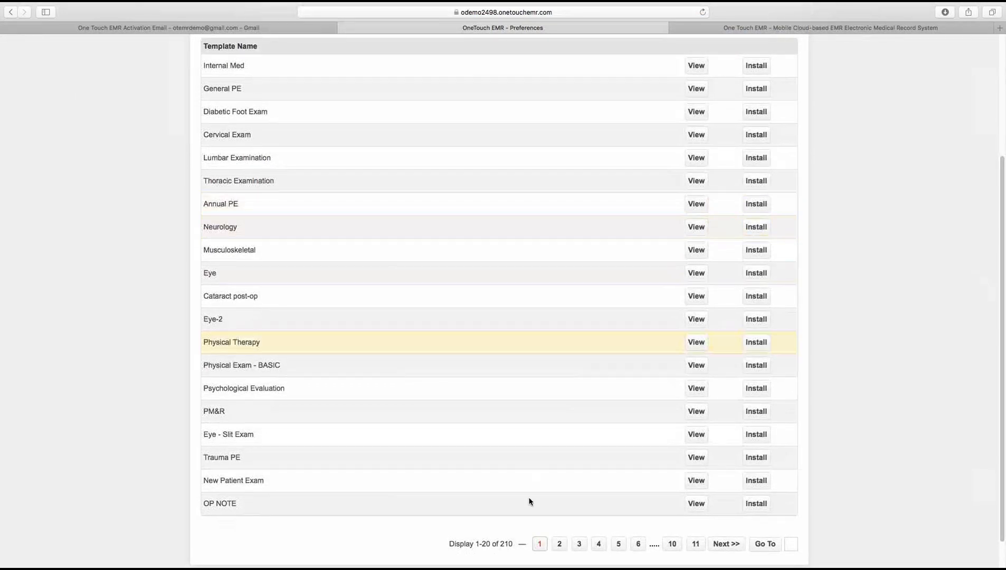
left_click(579, 545)
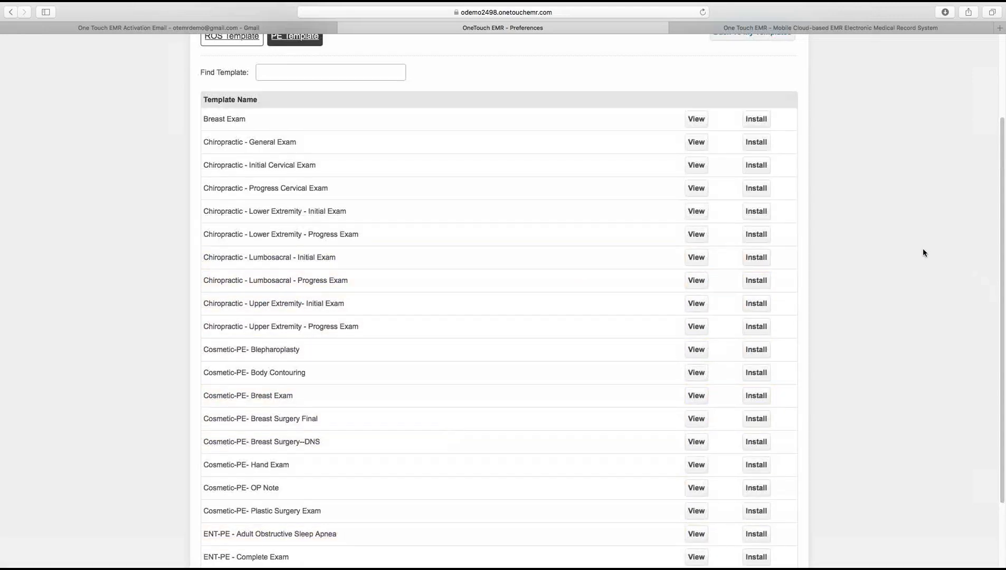
scroll(282, 317, "down", 3)
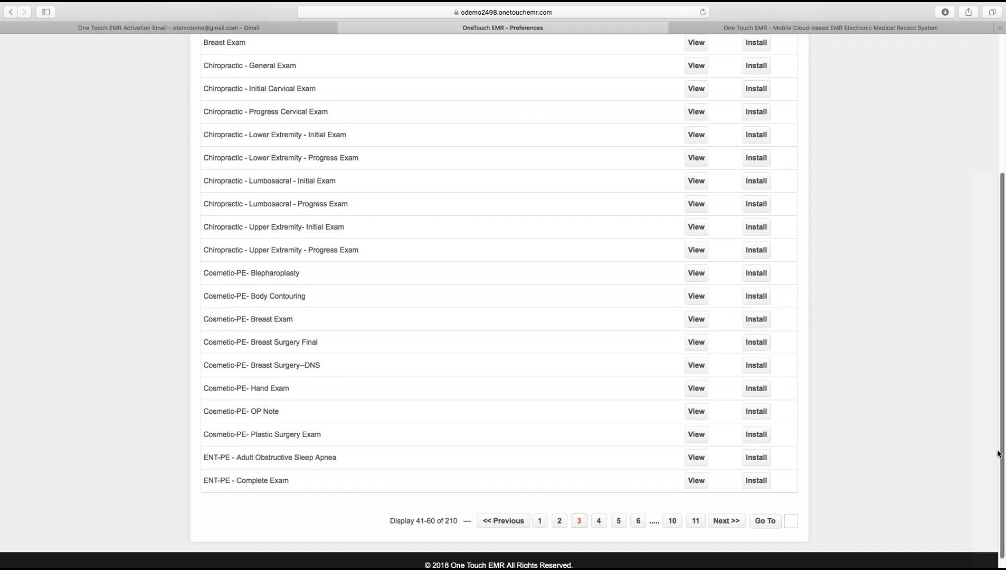
left_click_drag(1002, 453, 993, 396)
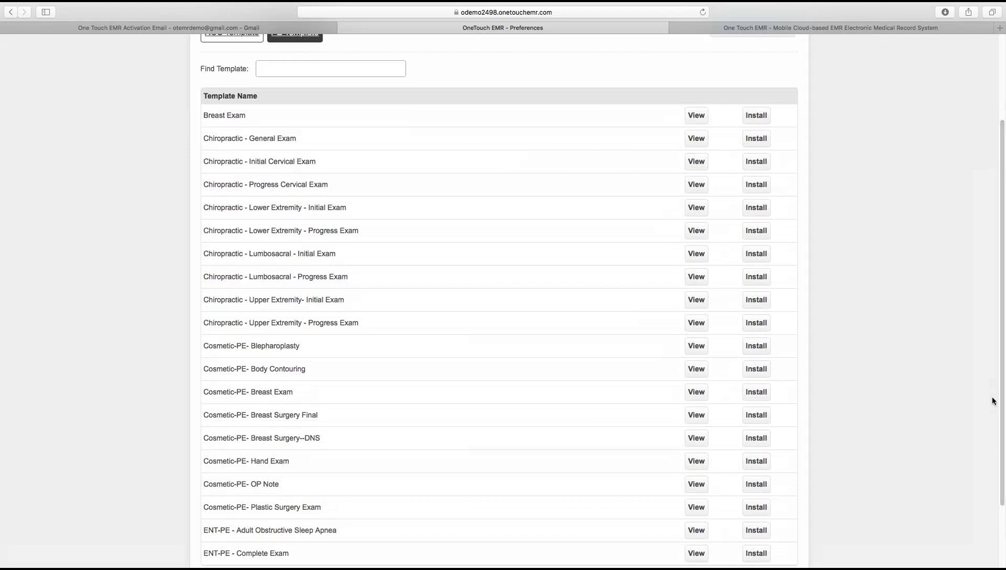
Step: Preview the Chiropractic - Lower Extremity - Progress Exam template, then return to My Templates
left_click(697, 236)
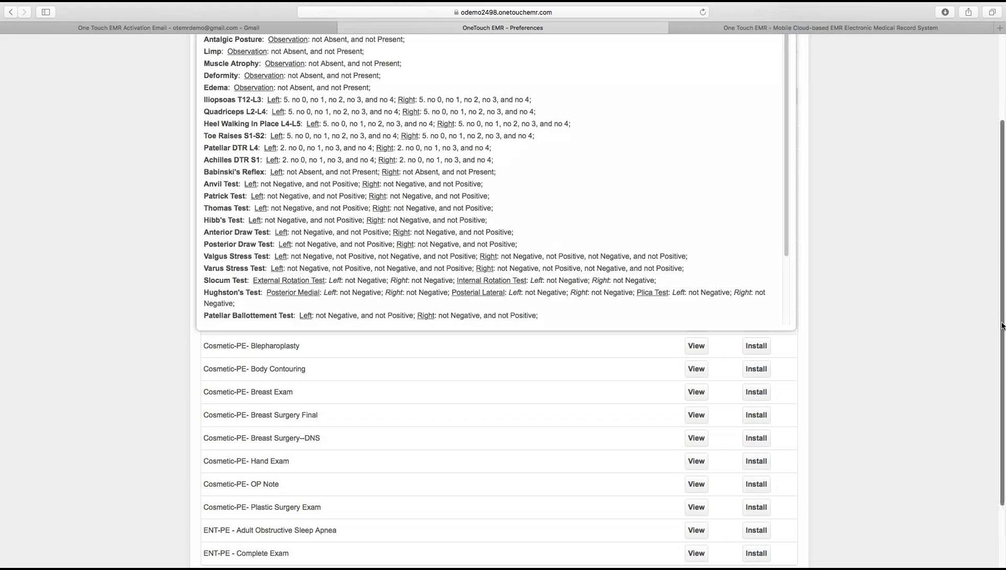
scroll(1000, 300, "up", 2)
scroll(1000, 300, "up", 3)
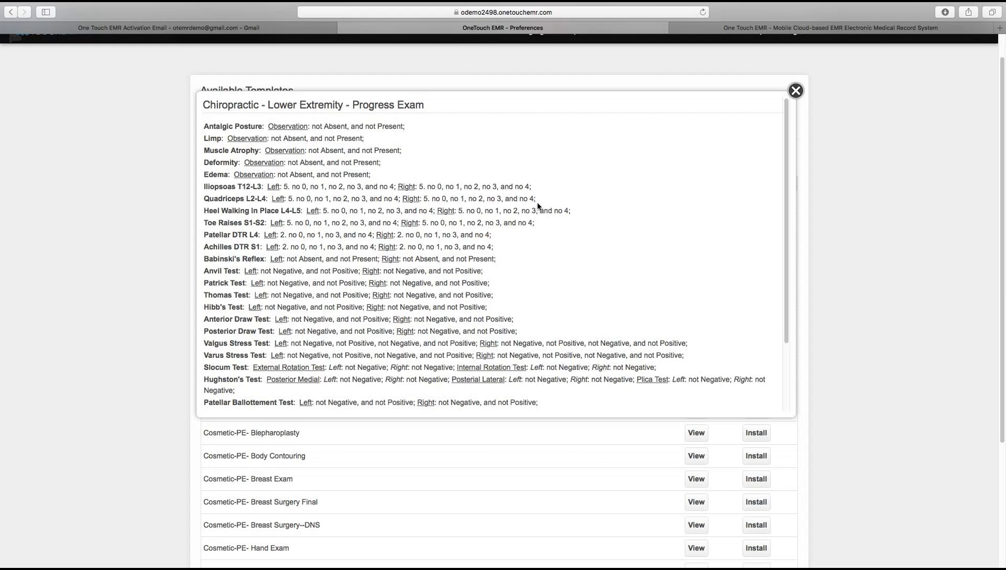
left_click(793, 91)
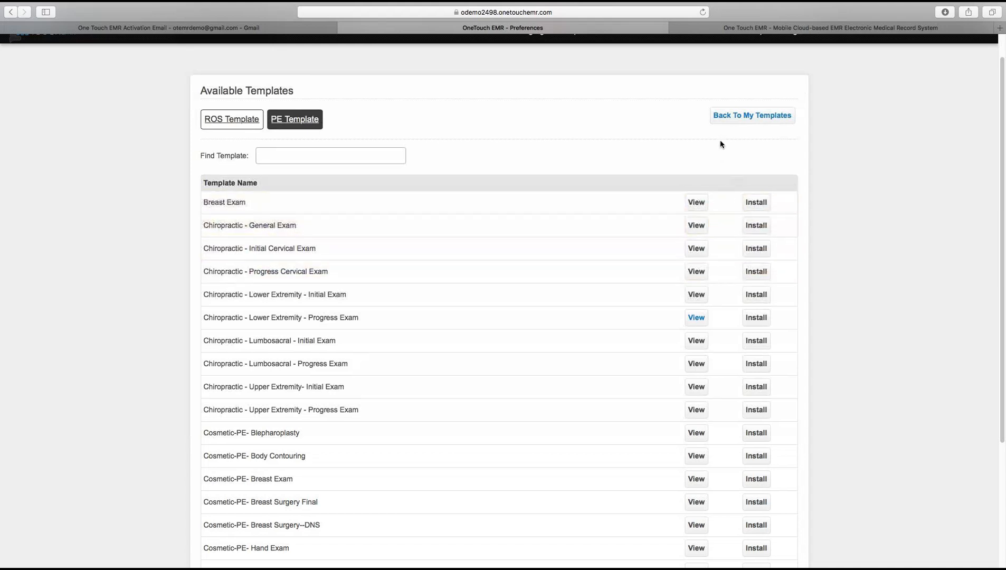
left_click(721, 121)
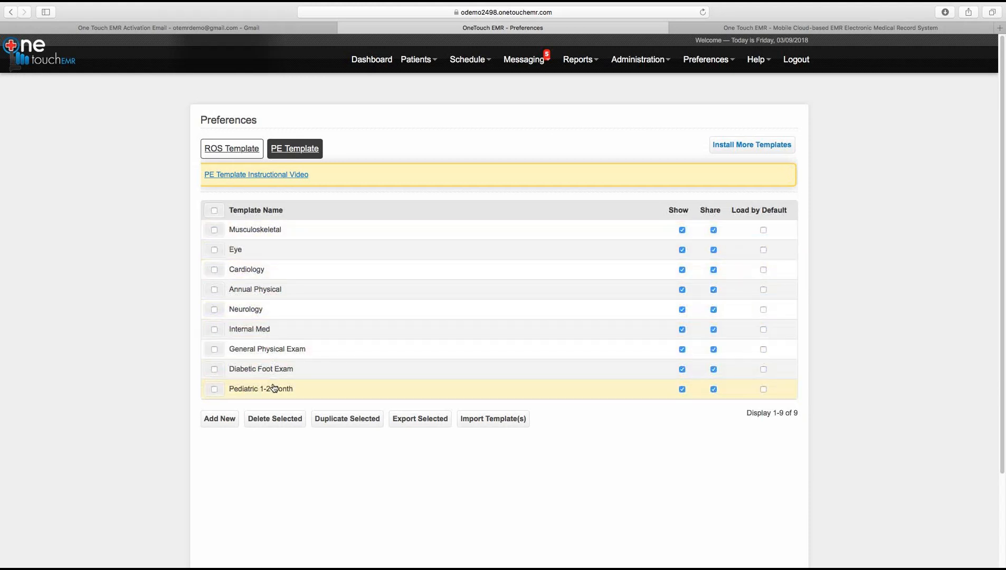
Step: Leave Pediatric 1-2 Month load-by-default unchanged and open Practice Settings through the Setup Wizard
left_click(764, 390)
left_click(764, 390)
left_click(373, 61)
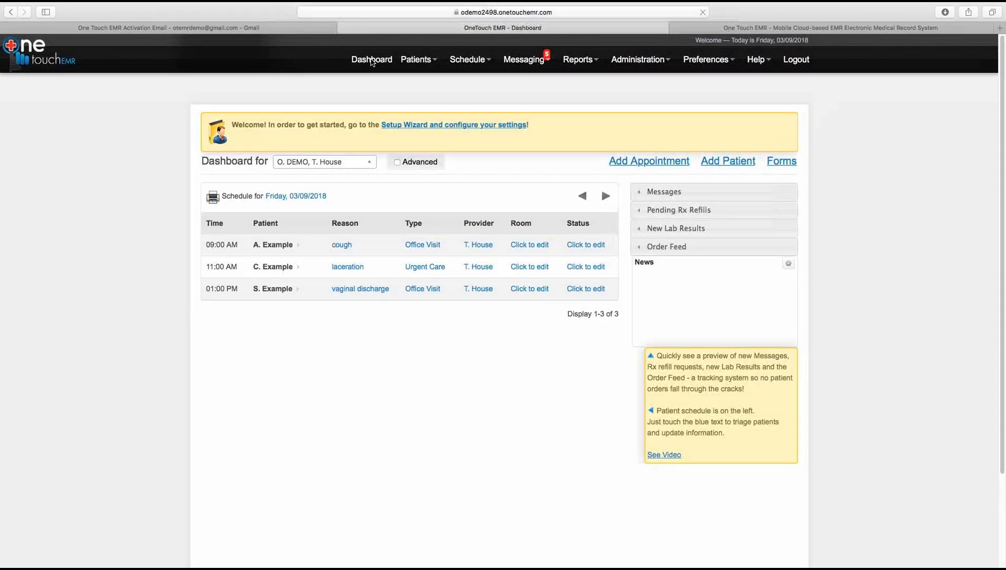
left_click(273, 245)
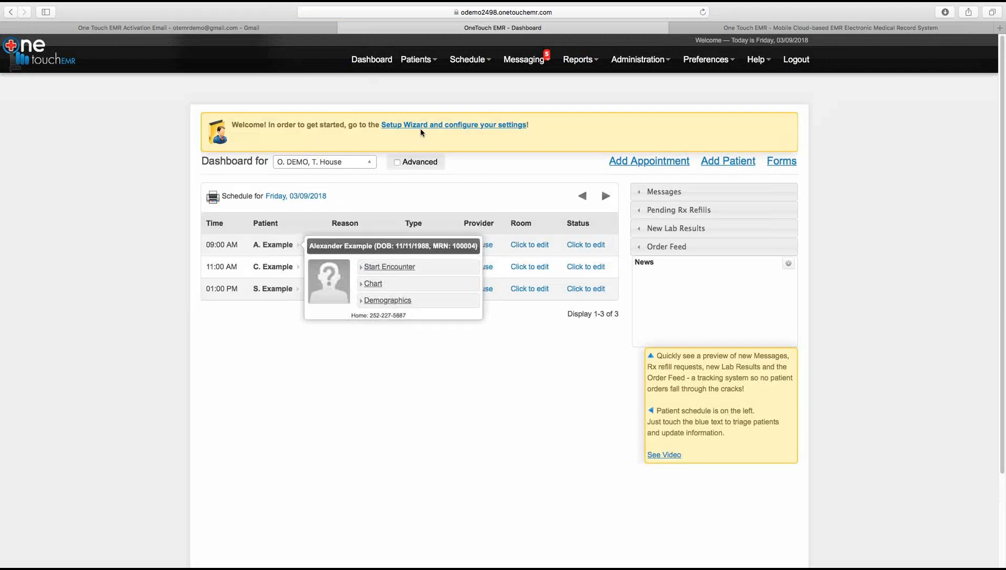
left_click(420, 129)
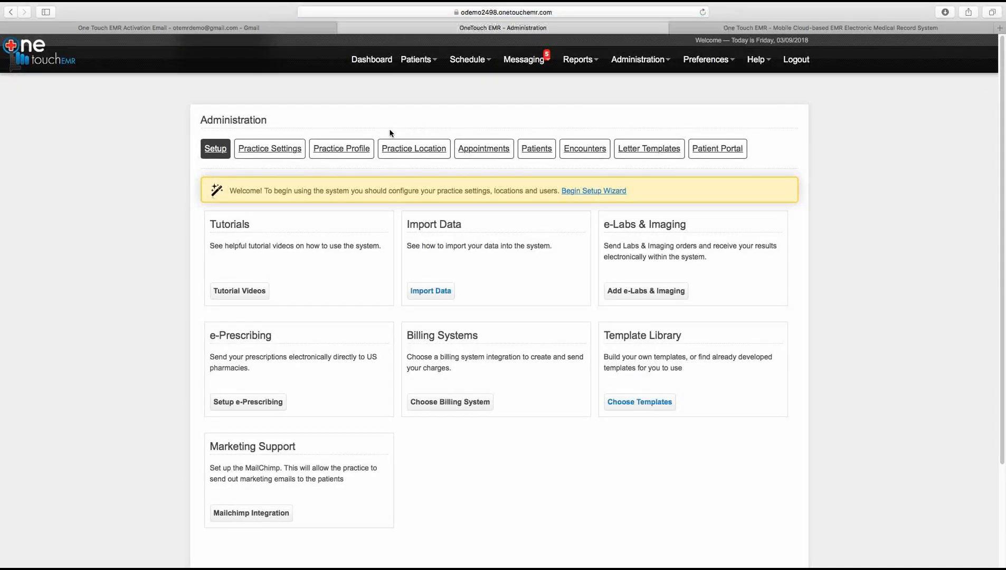
left_click(278, 153)
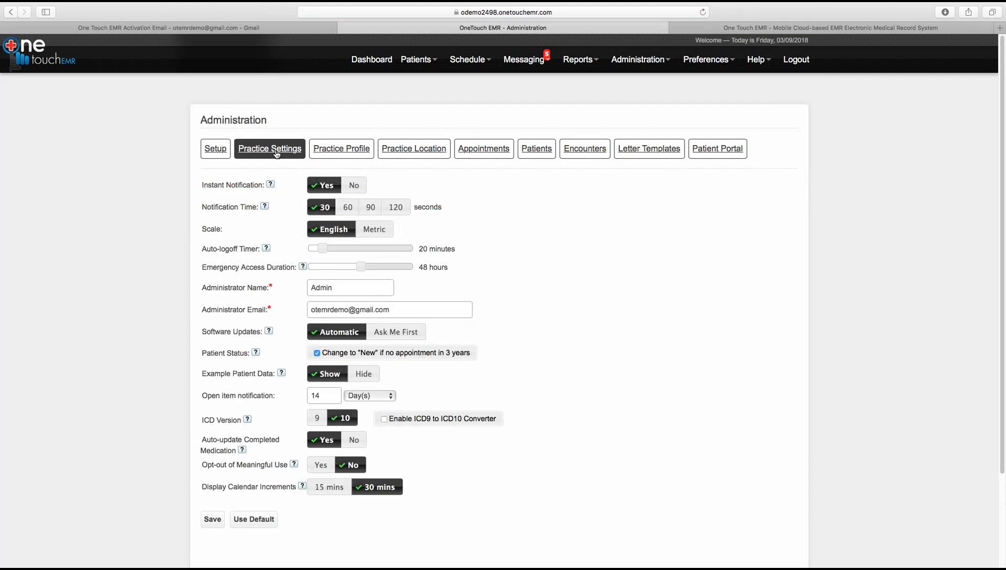
Step: Enter OTEMR DEMO as the practice name, leaving Type of Practice unselected, then go to Practice Location
left_click(352, 154)
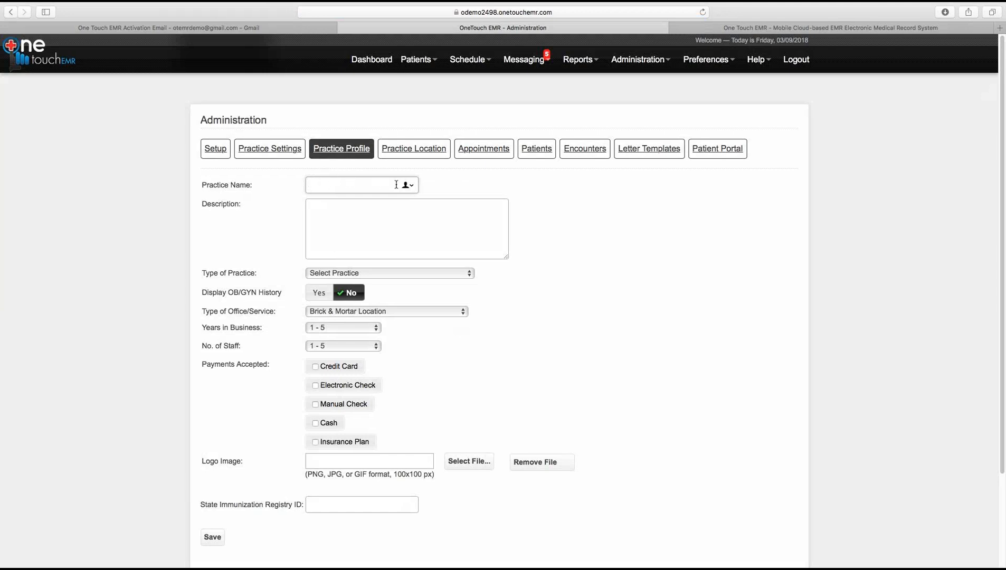
type("OTEMR DEMO")
left_click(378, 275)
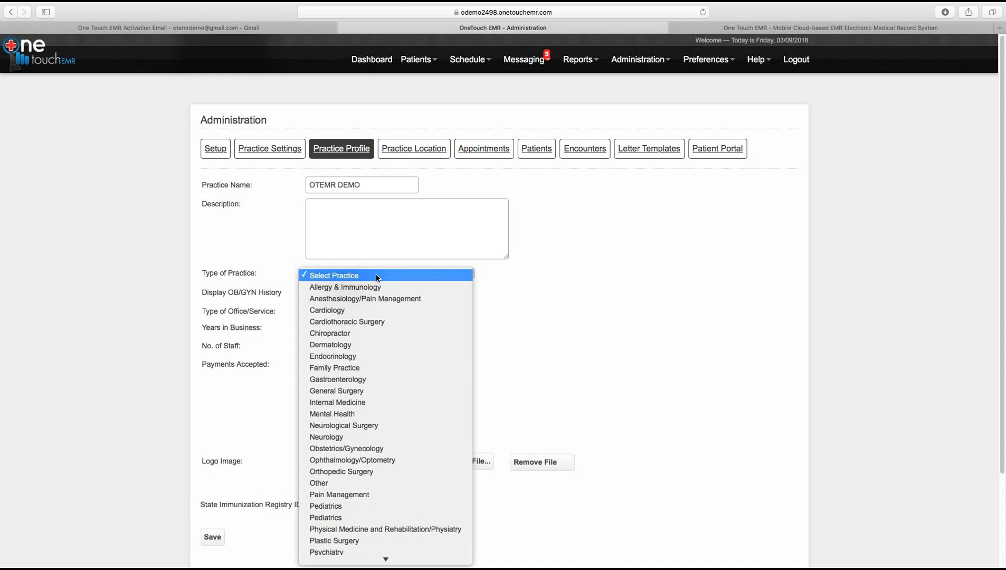
left_click(513, 279)
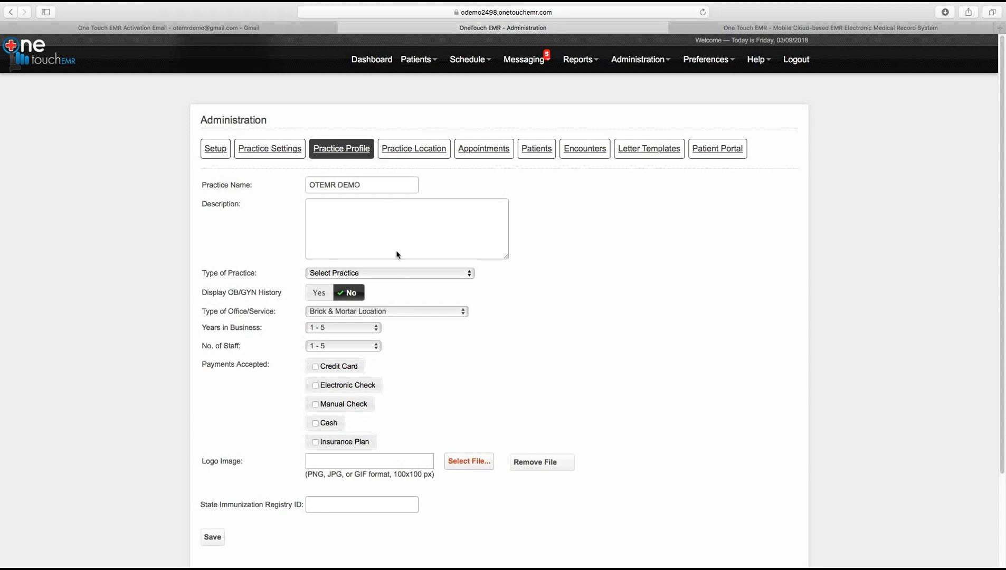
left_click(415, 155)
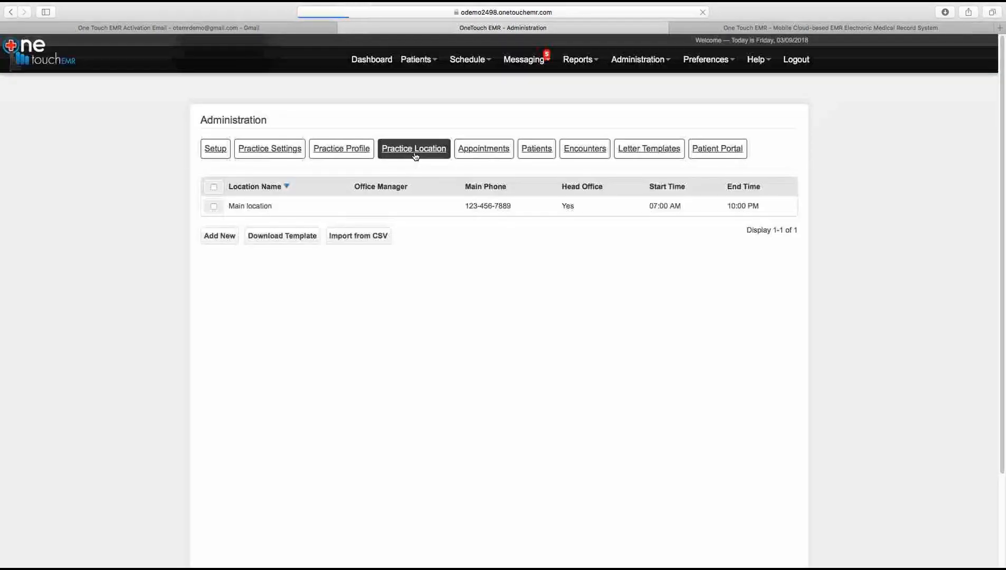
Step: Review the Main location's details, then bring up the appointment types list
left_click(251, 206)
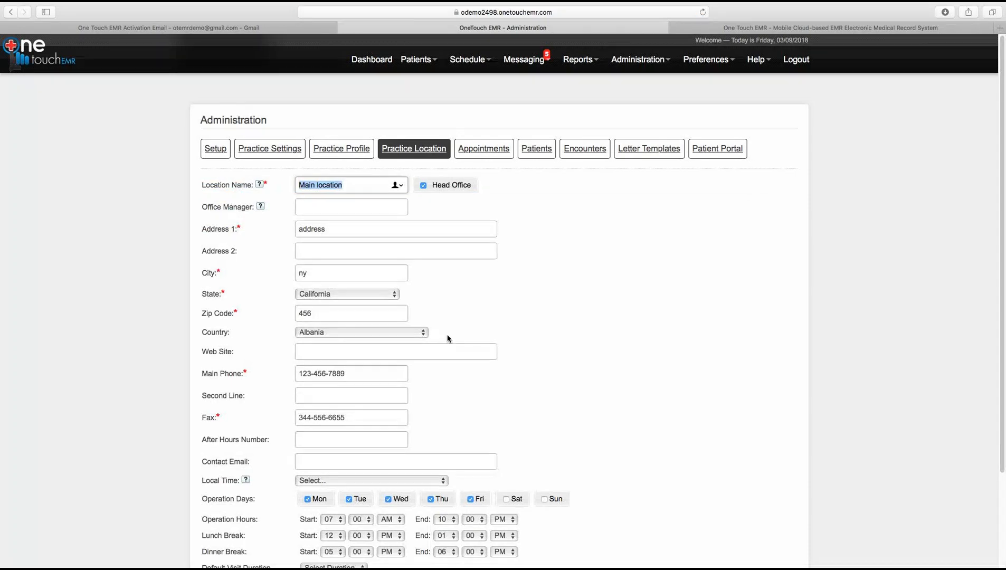
scroll(995, 398, "down", 4)
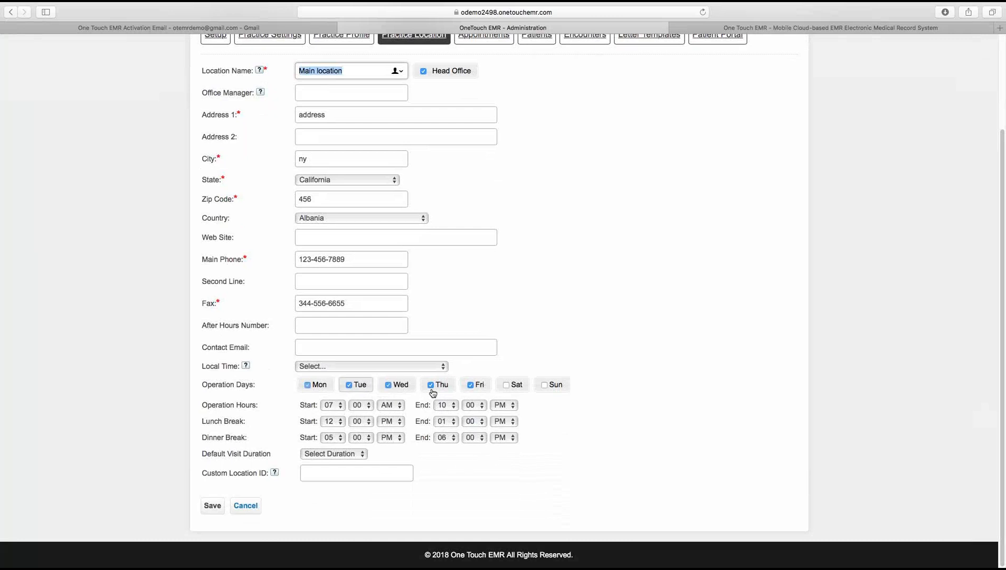
left_click_drag(1003, 441, 990, 350)
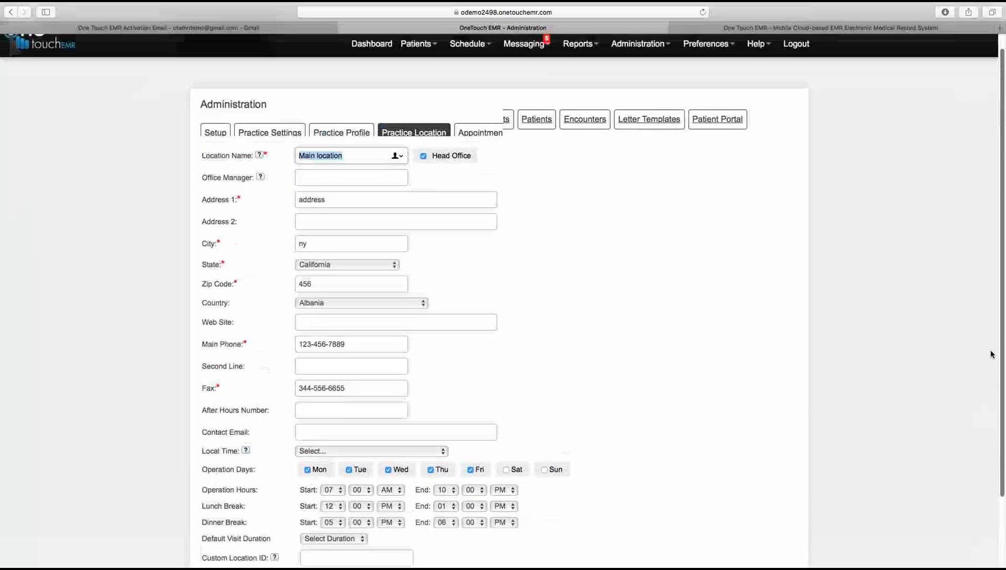
left_click(478, 153)
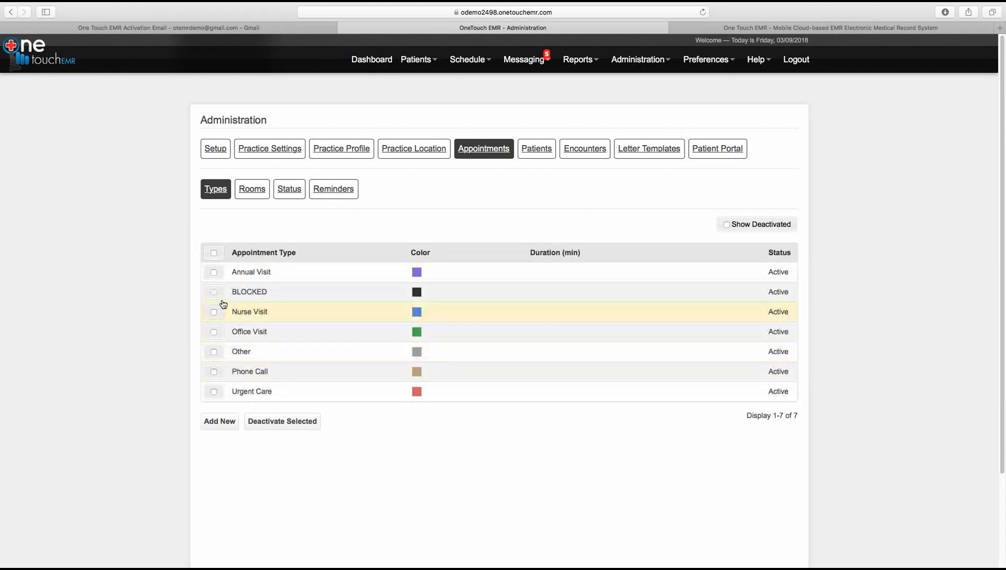
Step: Start a new appointment type, leaving Annual Visit unmarked and Default as the encounter type
left_click(214, 274)
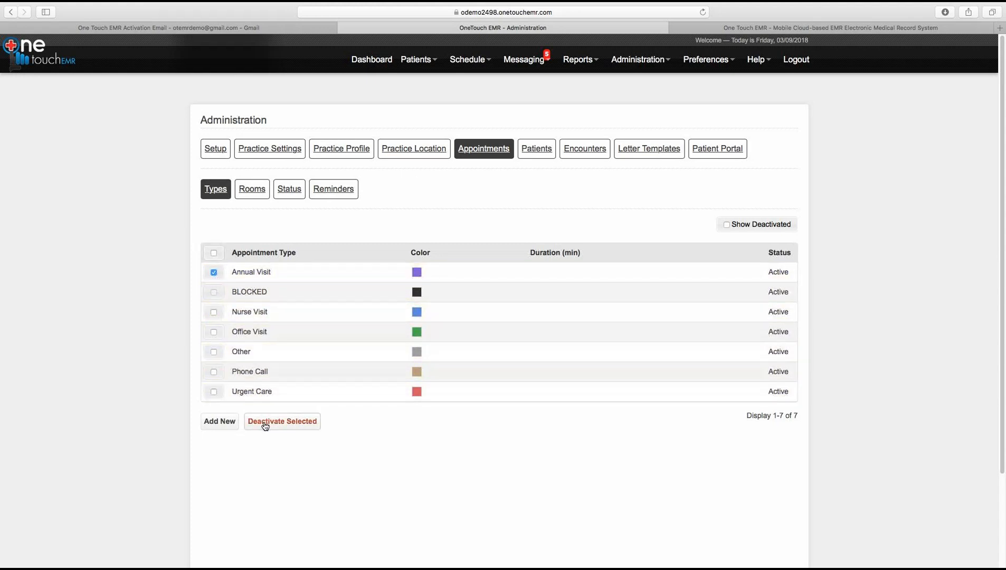
left_click(214, 274)
left_click(220, 421)
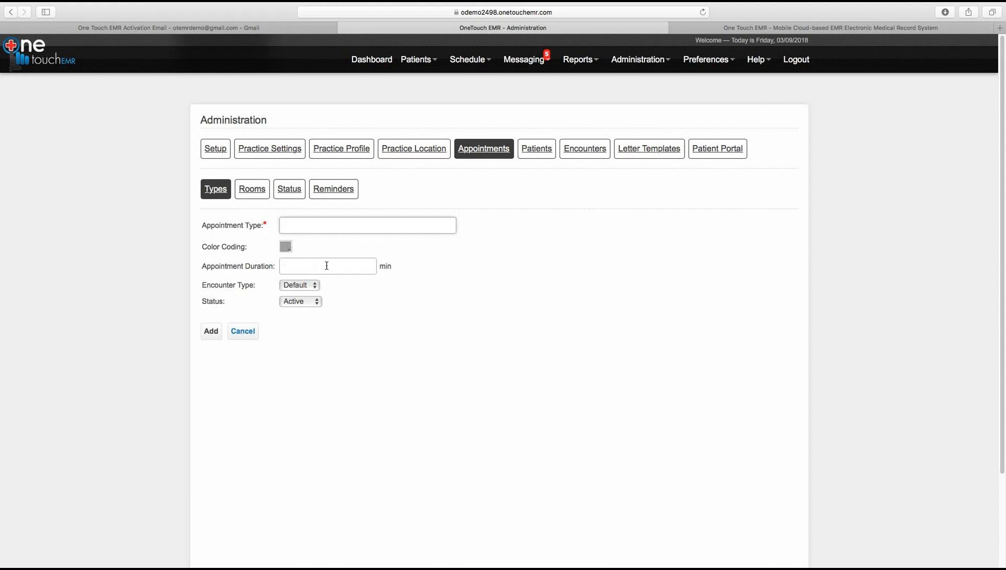
left_click(294, 285)
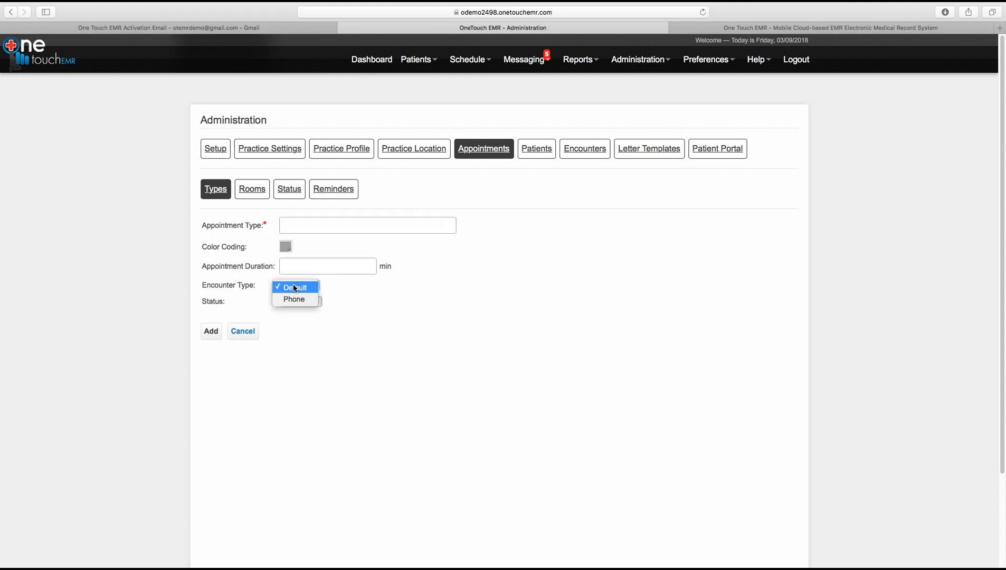
left_click(576, 154)
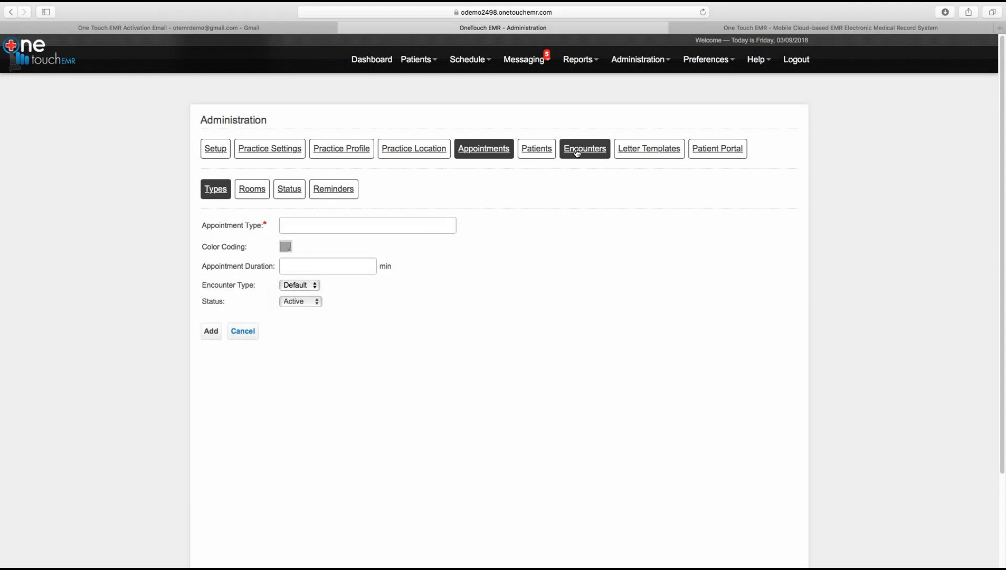
Step: Inspect the Default encounter type's tabs and sections, then cancel without saving changes
left_click(577, 152)
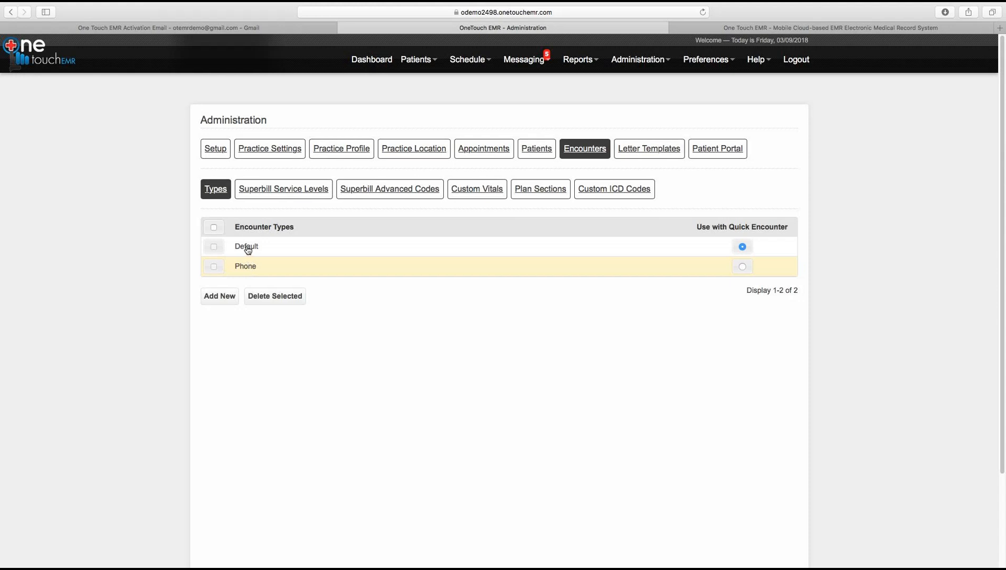
left_click(247, 247)
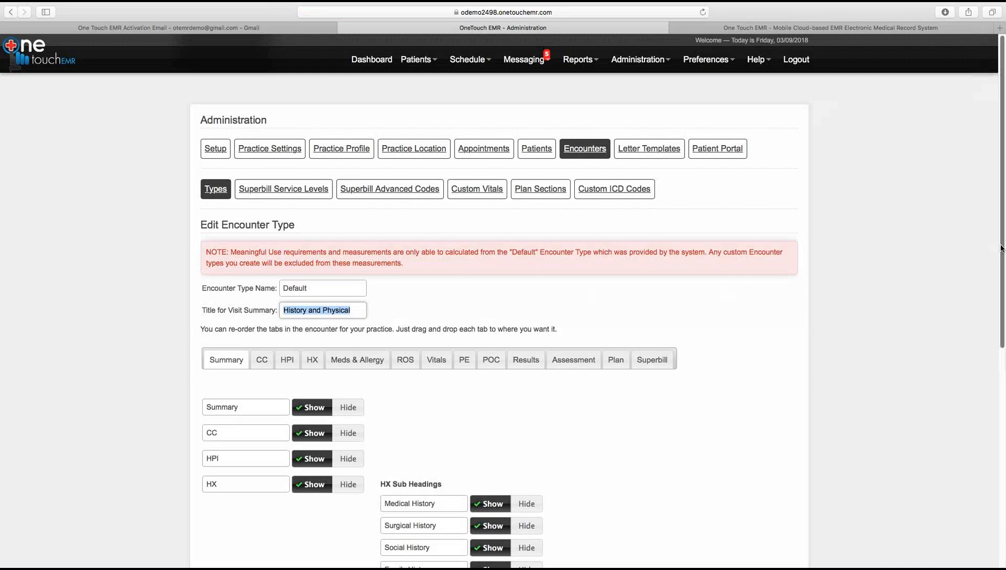
left_click_drag(1002, 252, 995, 373)
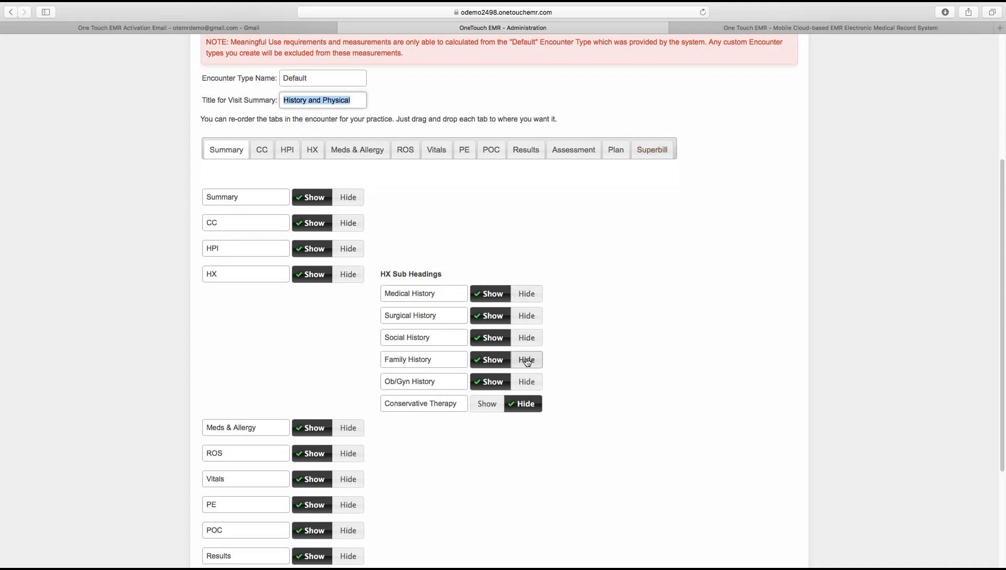
left_click(244, 197)
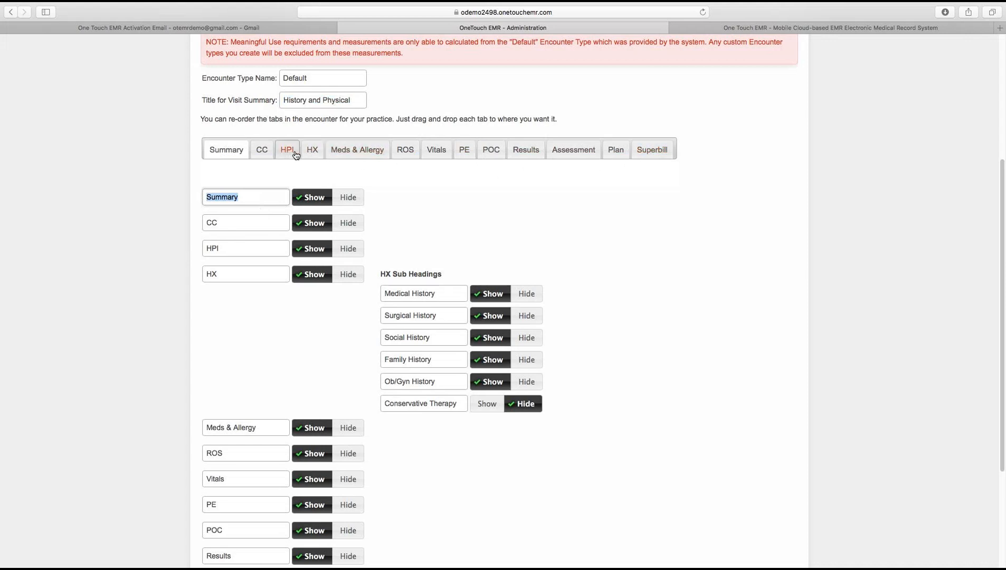
mouse_move(289, 153)
left_mouse_down()
mouse_move(420, 150)
mouse_move(691, 173)
mouse_move(520, 158)
mouse_move(290, 157)
left_mouse_up()
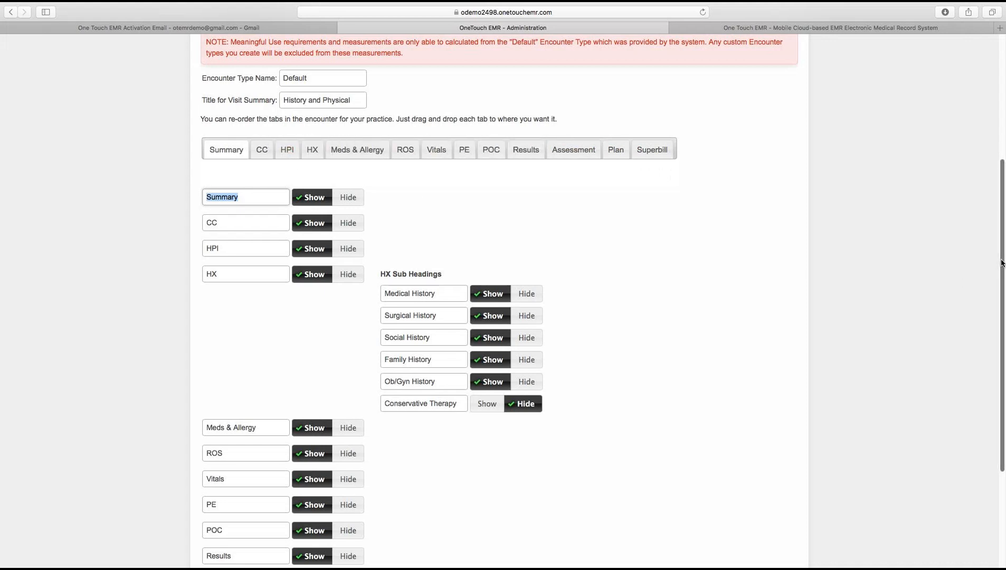
scroll(977, 354, "down", 5)
left_click(298, 512)
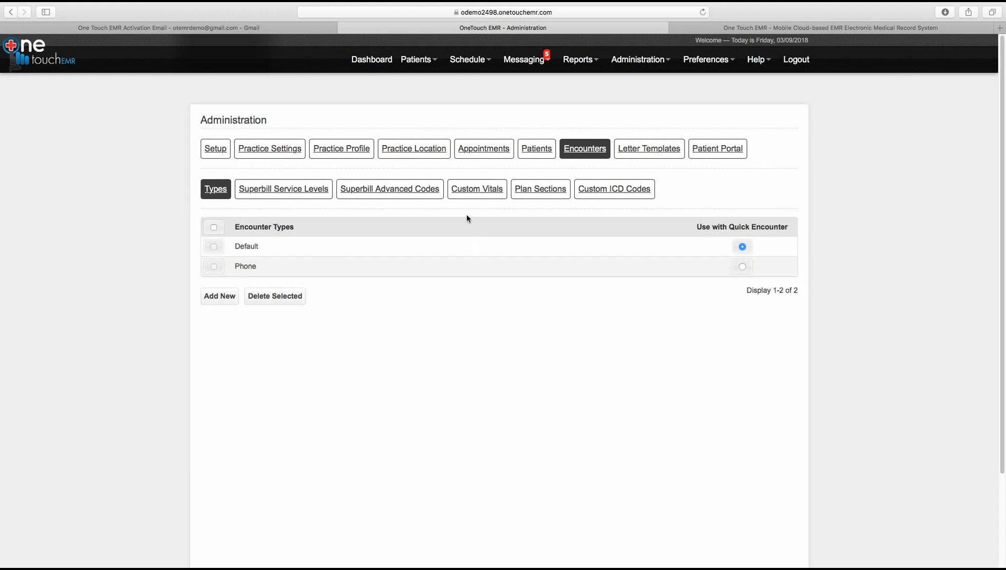
Step: Open the Annual Visit appointment type and keep Default as its encounter type
left_click(466, 151)
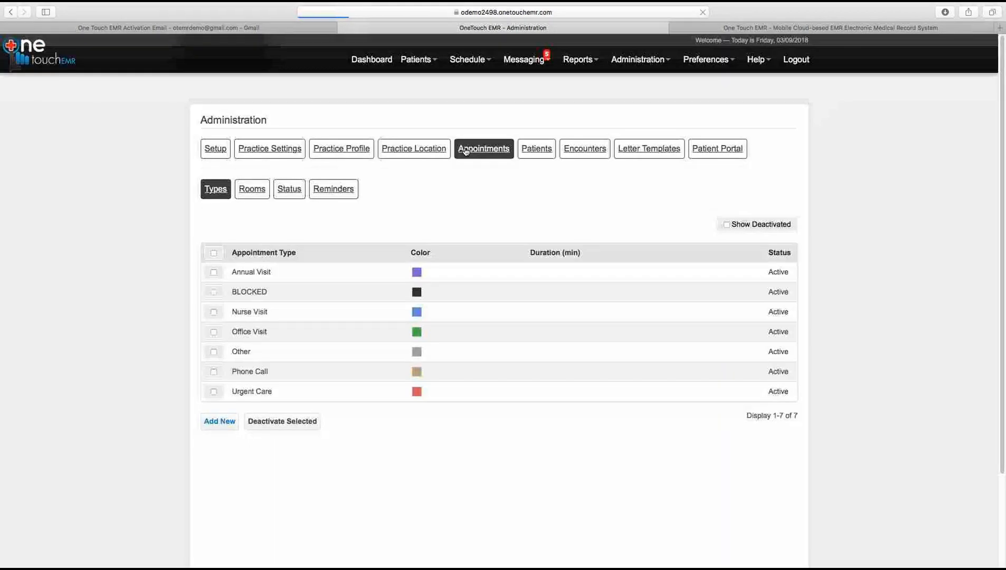
left_click(247, 275)
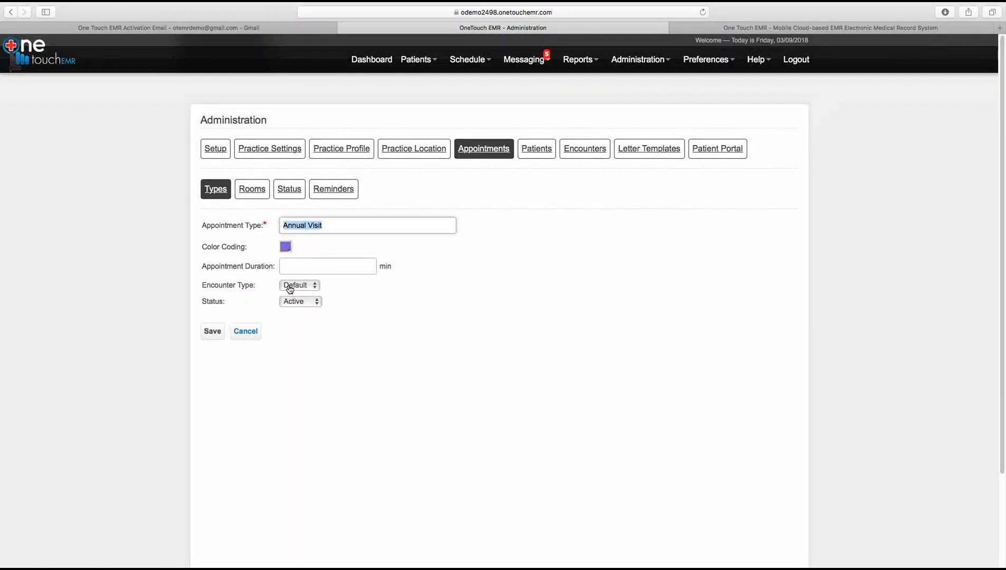
left_click(290, 288)
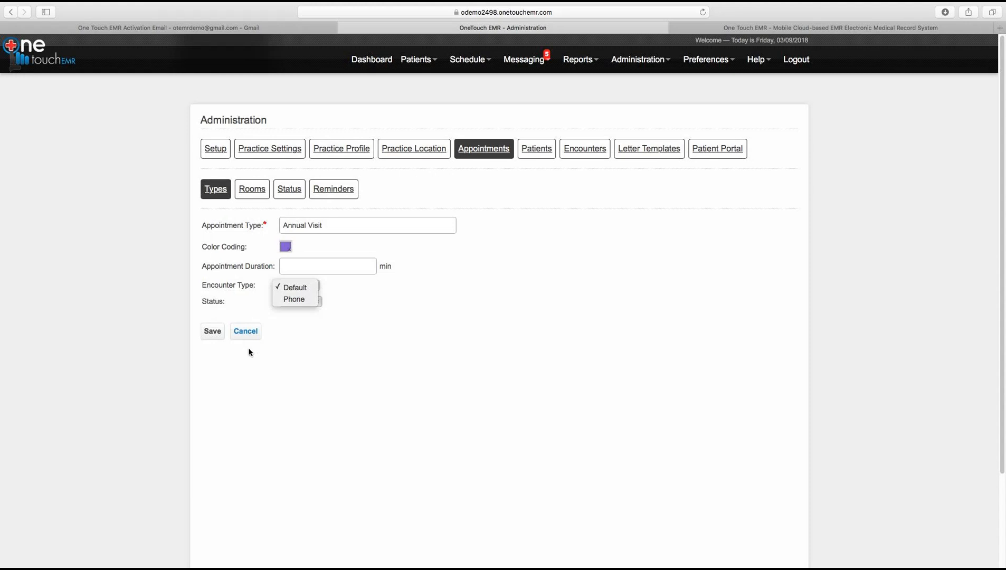
left_click(247, 336)
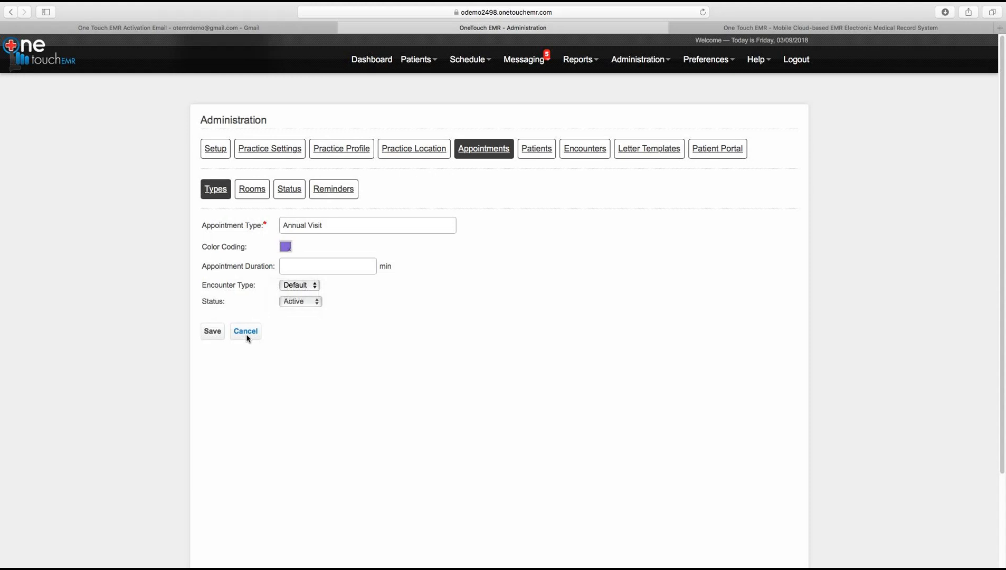
Step: Start a new encounter type named Follow Up Visit with visit summary title Follow Up Visit
left_click(580, 154)
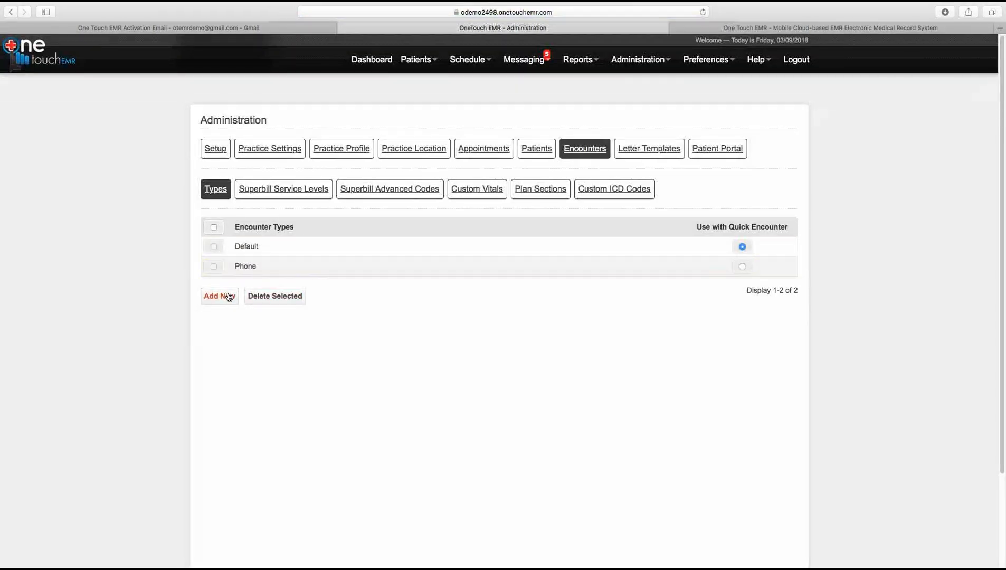
left_click(227, 297)
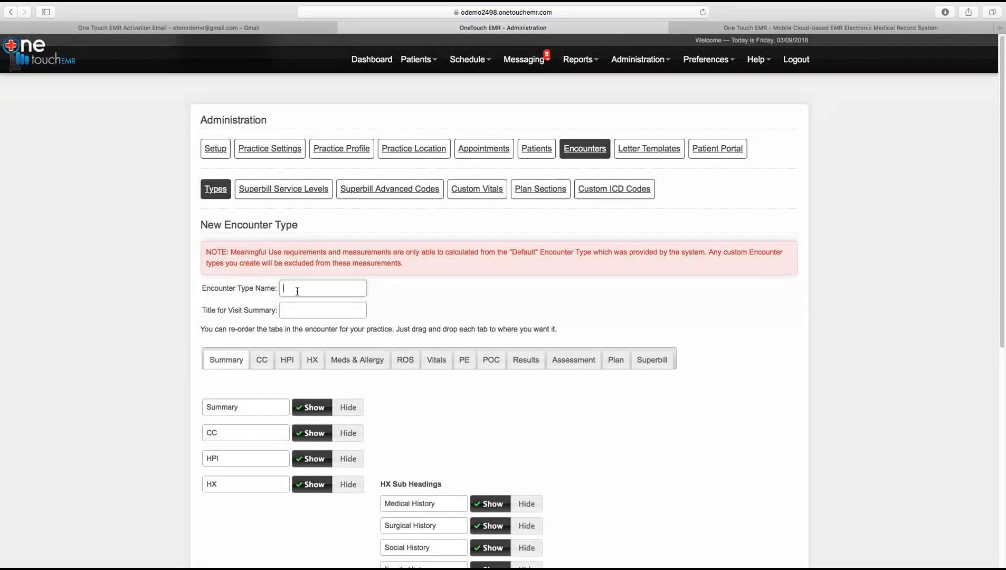
left_click(298, 291)
type("Follow Up Visit")
key("Tab")
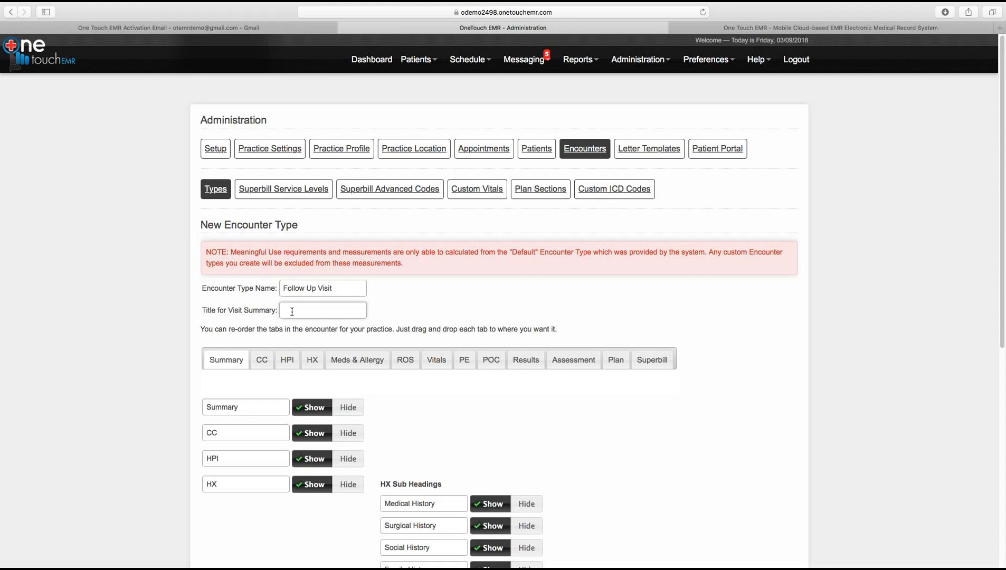
type("Follow Up Visit")
Step: Hide the CC, HX, ROS, Vitals, PE and Results sections and add the encounter type
scroll(1000, 358, "down", 3)
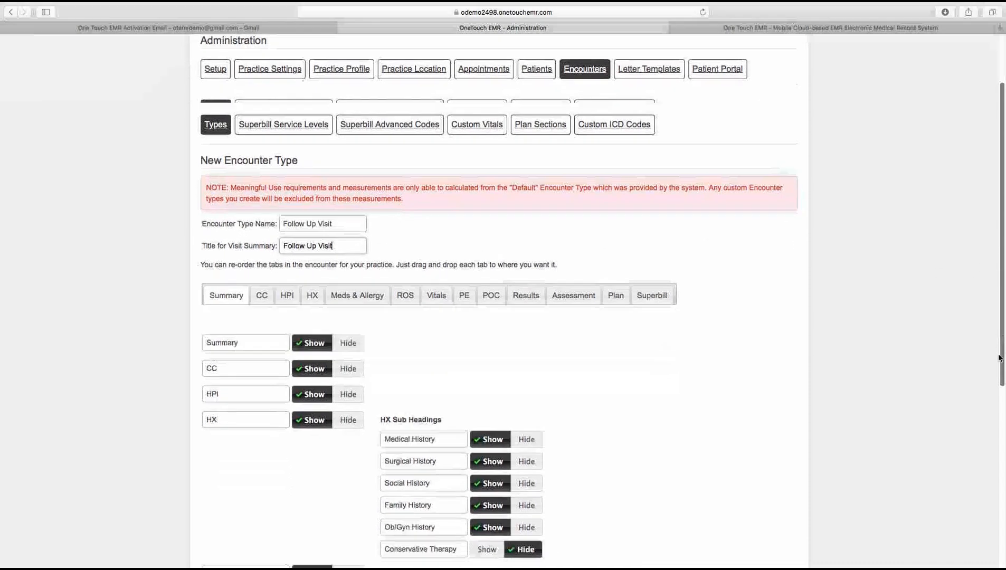
scroll(1000, 358, "down", 5)
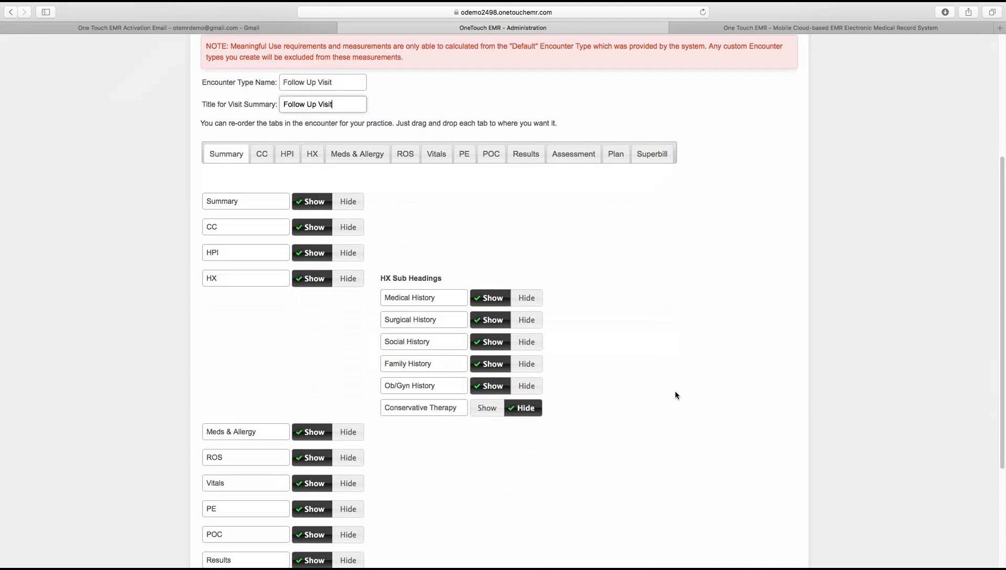
left_click(347, 228)
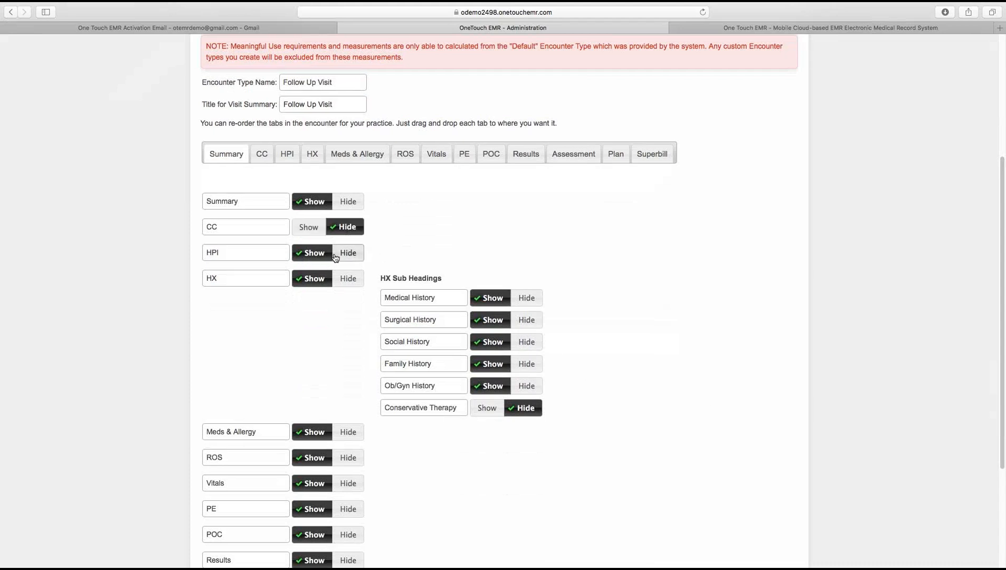
left_click(347, 279)
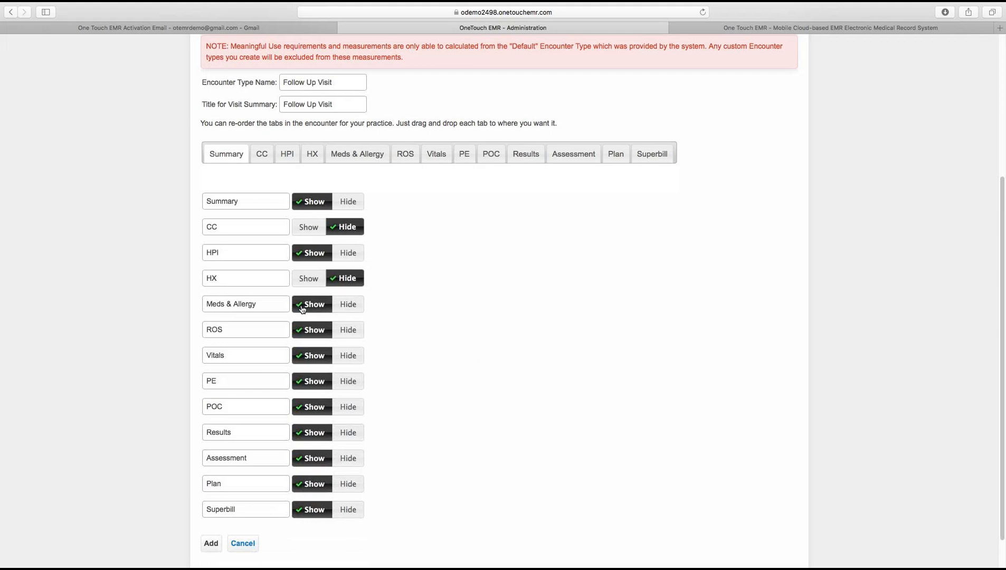
left_click(349, 333)
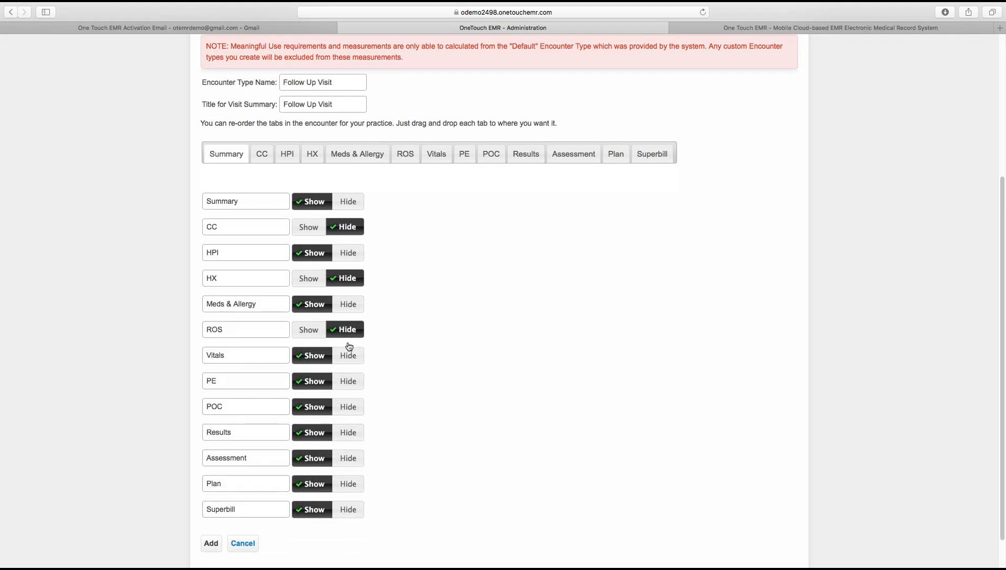
left_click(350, 358)
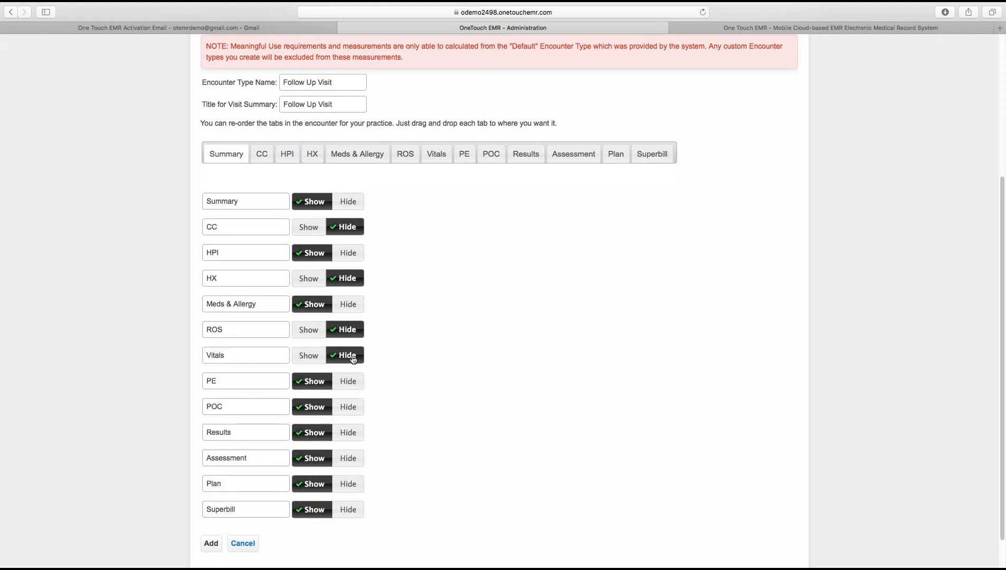
left_click(349, 385)
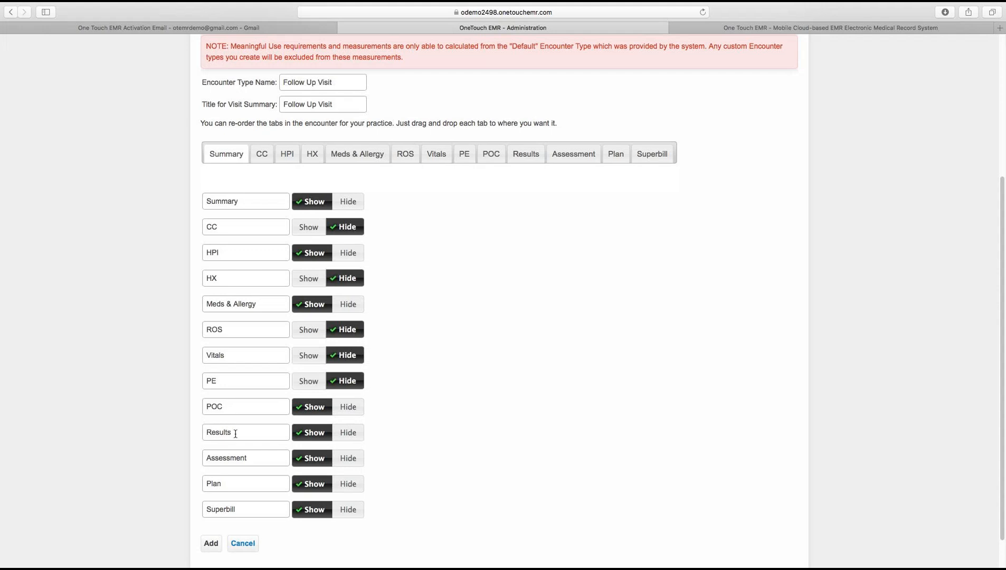
left_click(348, 433)
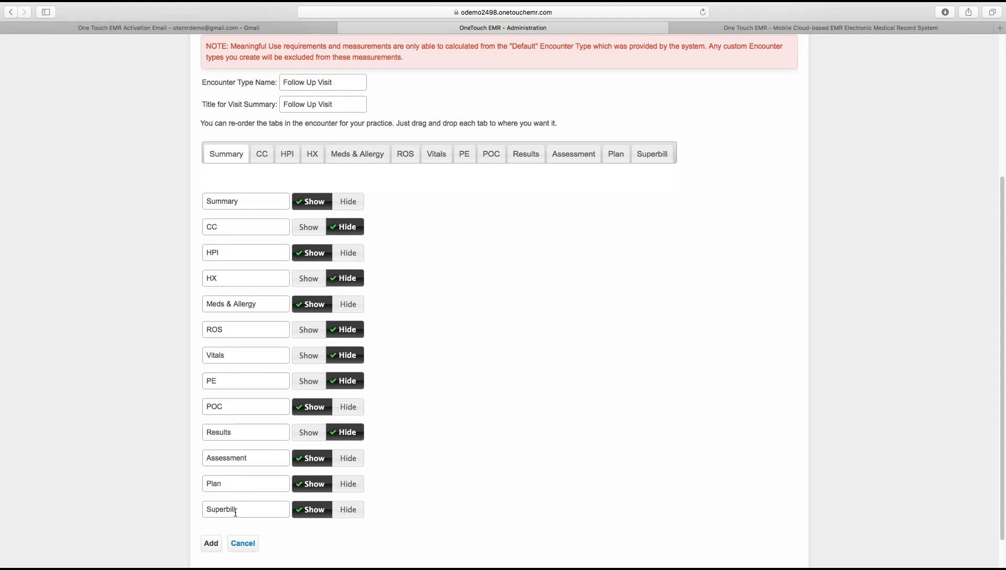
left_click(211, 545)
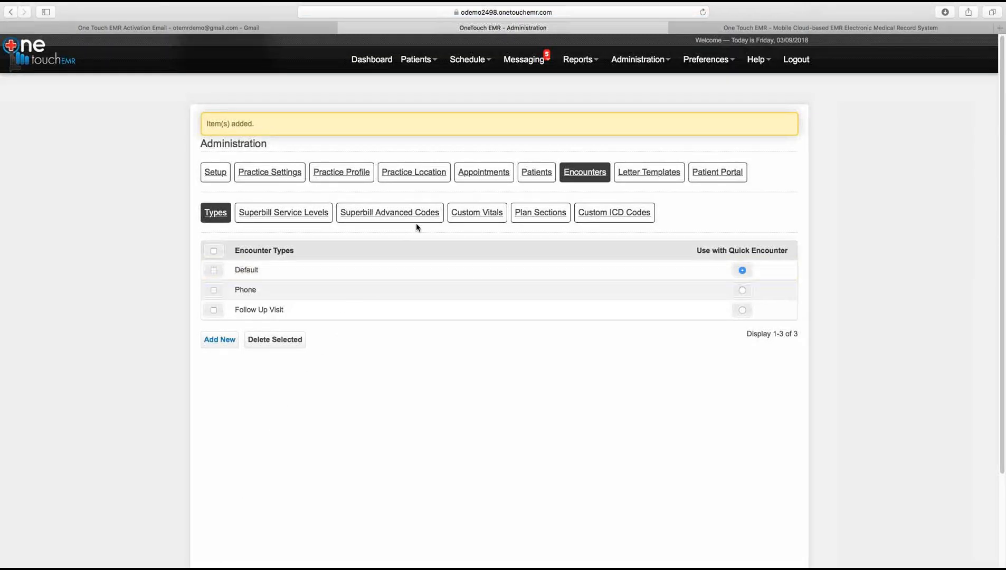
Step: Add a 15-minute Follow Up Visit appointment type linked to the Follow Up Visit encounter, then view Rooms
left_click(486, 179)
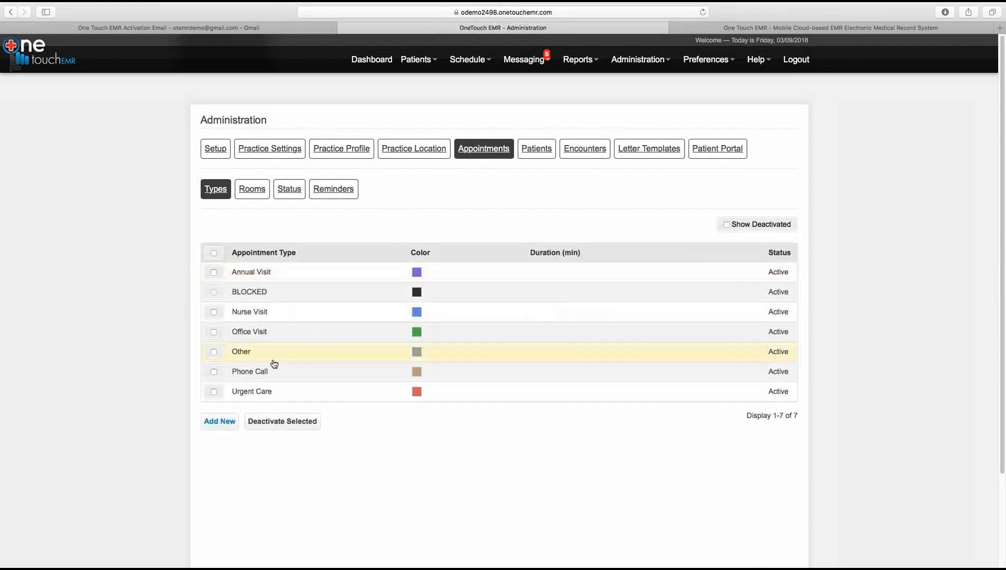
left_click(220, 423)
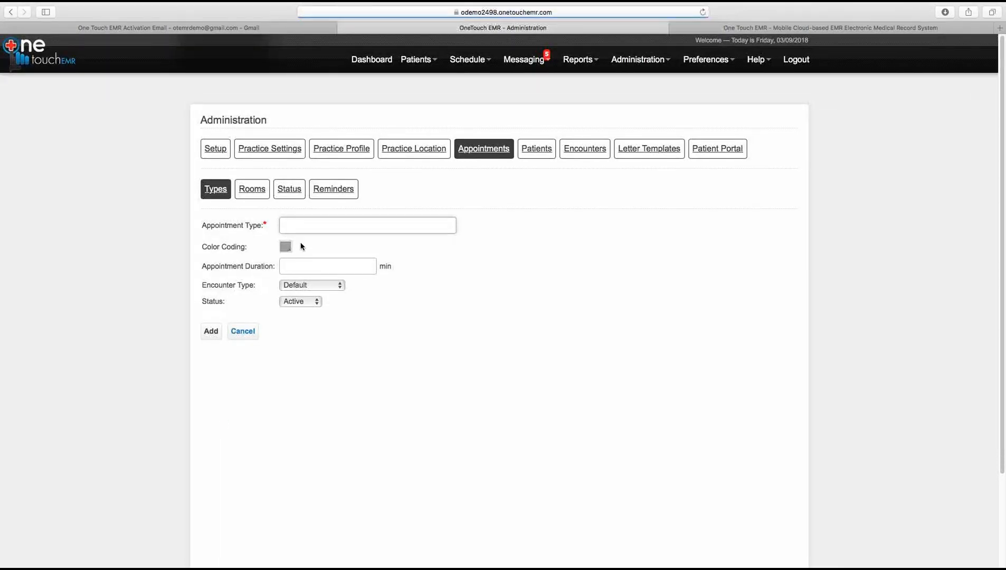
type("Fp")
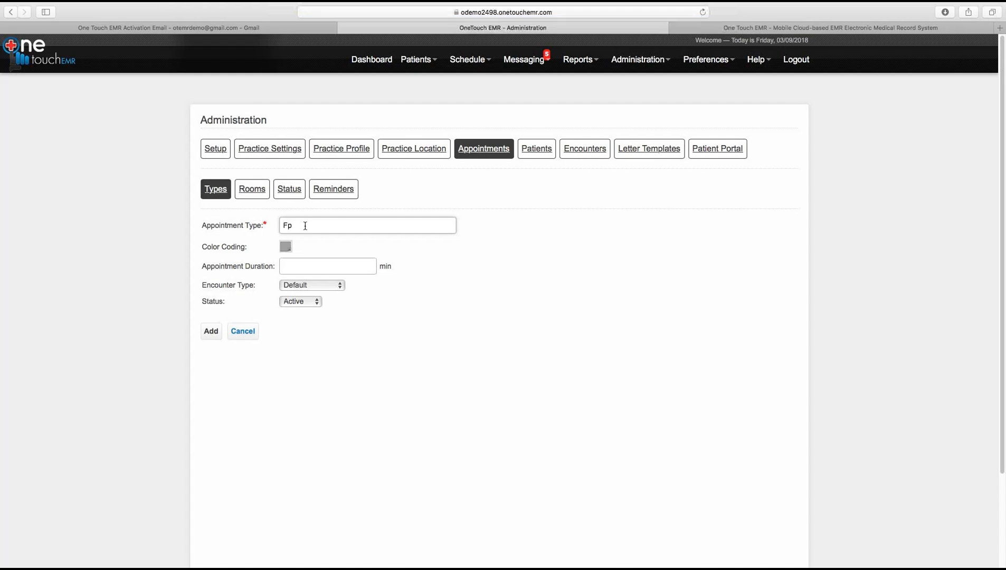
type("llow Up Visit")
left_click(301, 266)
type("15")
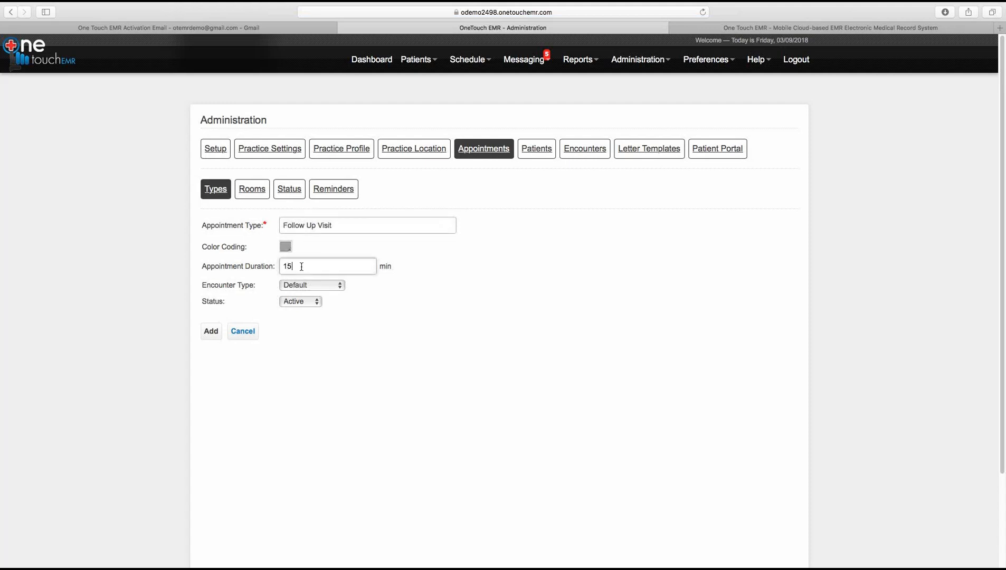
left_click(303, 287)
left_click(302, 311)
left_click(211, 332)
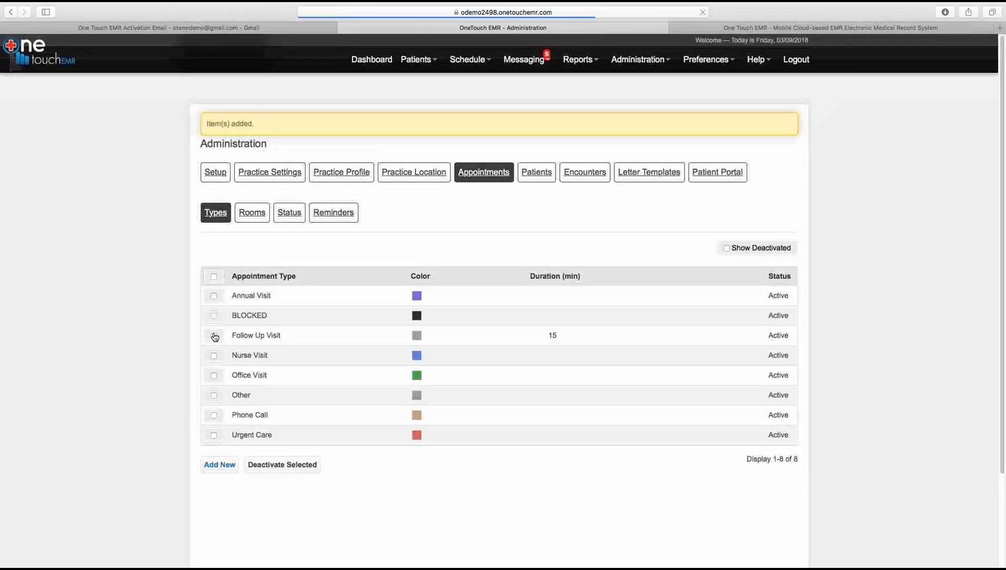
left_click(251, 213)
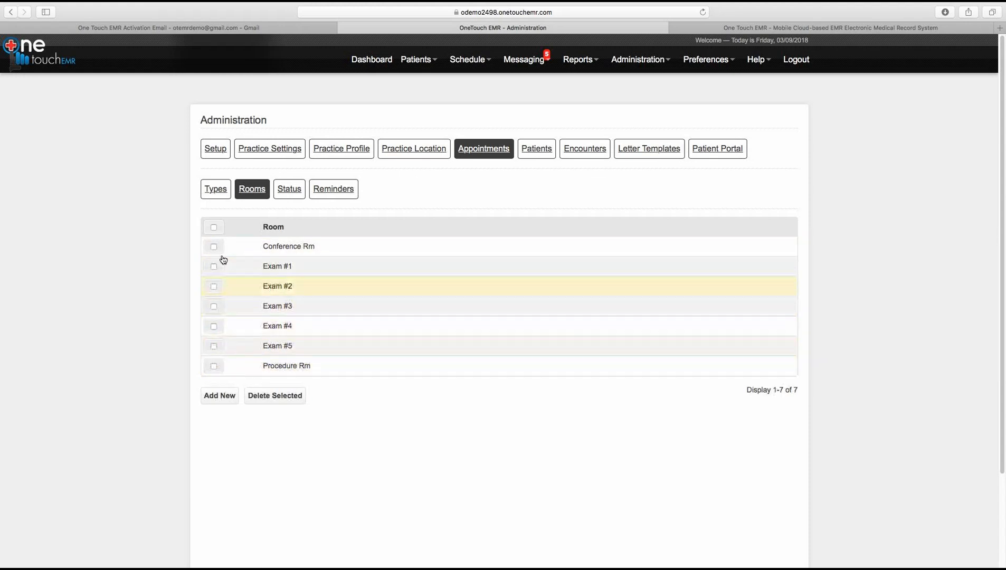
Step: Review the appointment statuses and reminder settings, then open the patient Custom Fields page
left_click(290, 190)
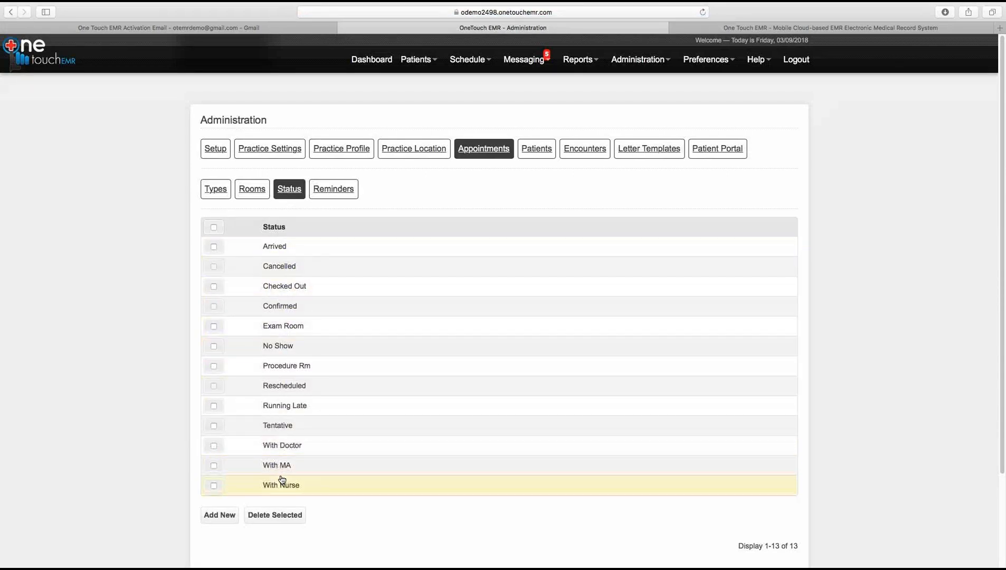
left_click(329, 194)
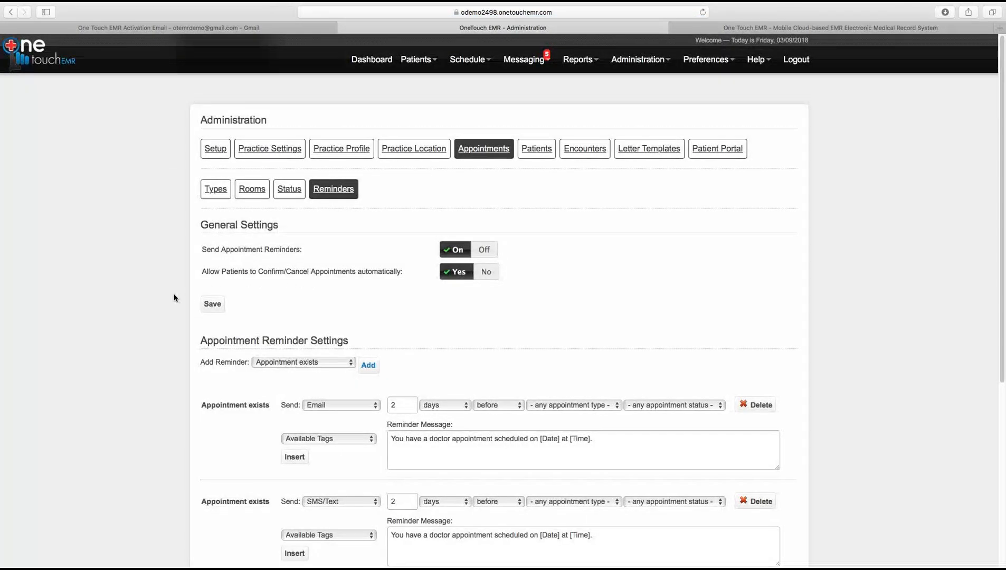
mouse_move(1002, 264)
left_mouse_down()
mouse_move(992, 372)
mouse_move(996, 250)
left_mouse_up()
left_click(537, 156)
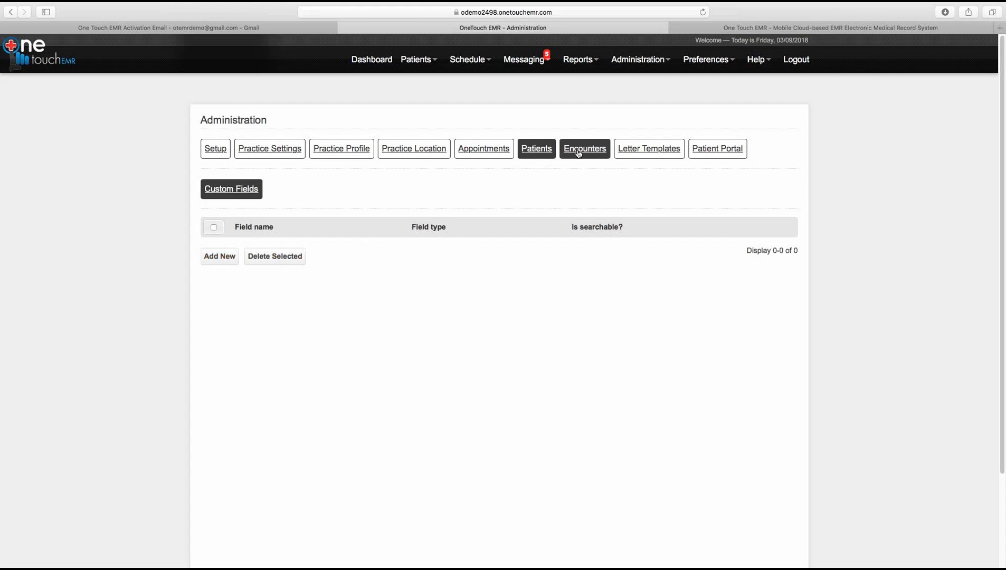
Step: Look over letter templates and patient portal options, then return to the activation email in Gmail
left_click(638, 152)
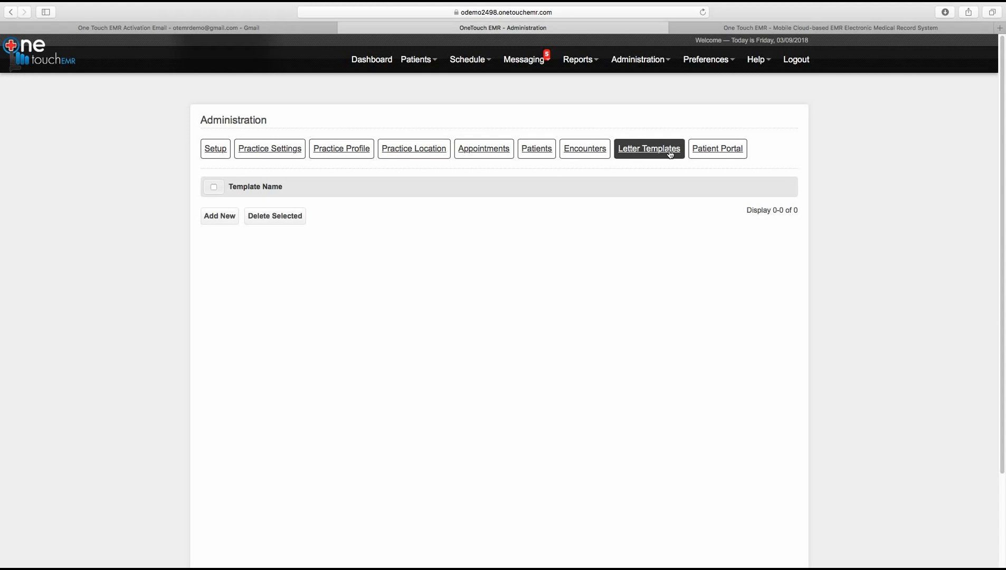
left_click(713, 153)
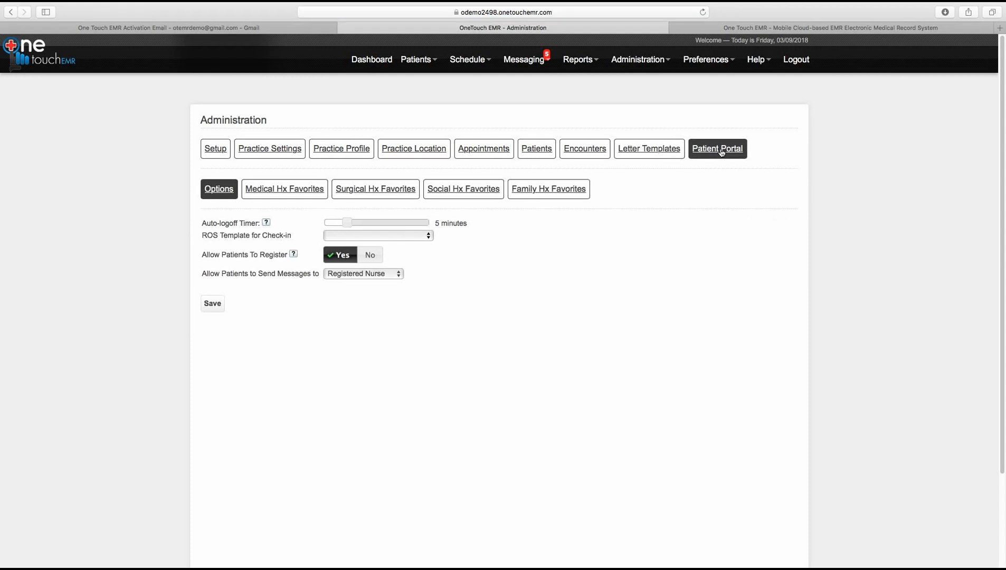
left_click(199, 32)
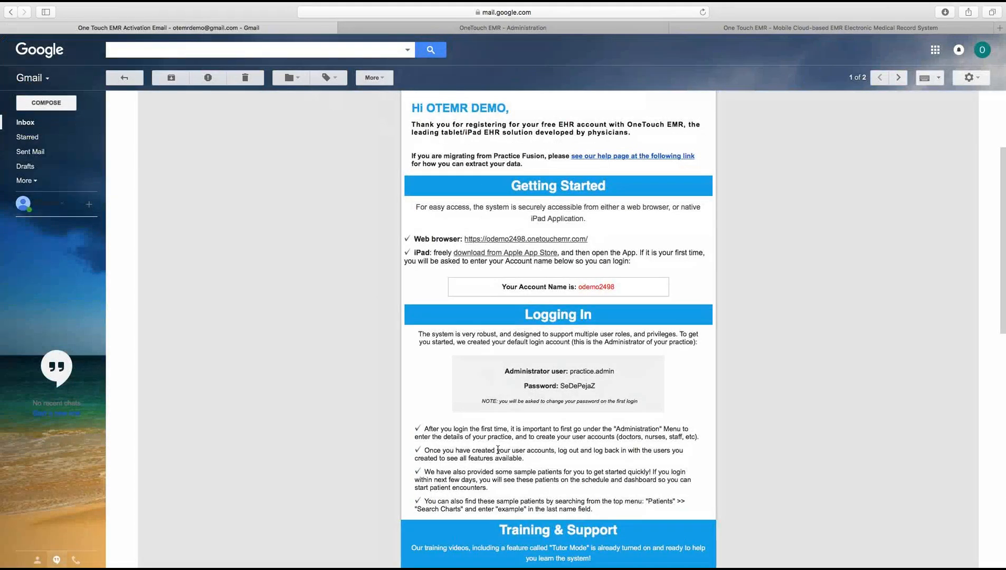
Step: Scroll the Gmail activation email to the patient portal address, then return to the OneTouch EMR Administration tab
left_click_drag(1004, 267, 1004, 366)
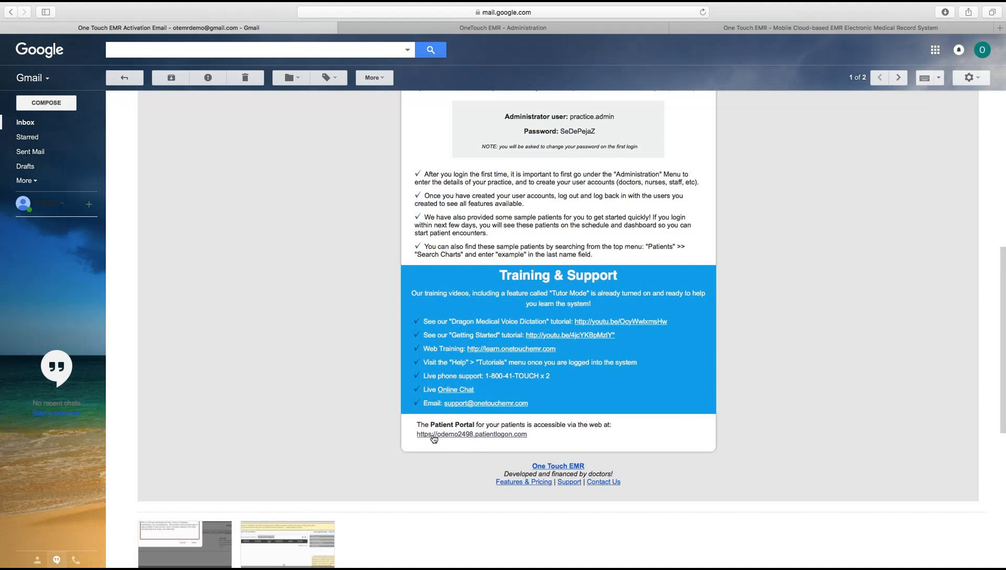
left_click(431, 30)
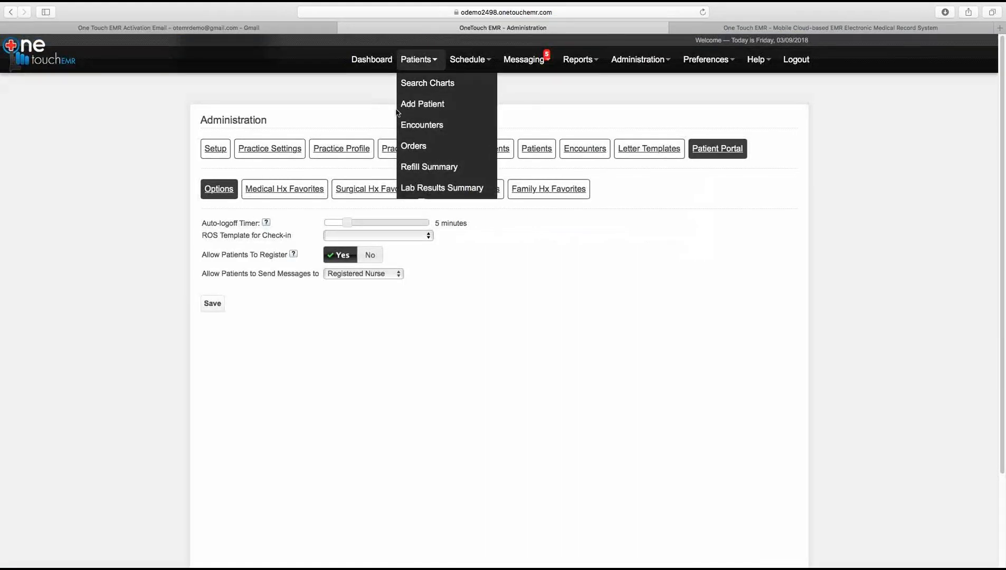
Step: Return to the Dashboard with the 03/09/2018 cough, laceration and vaginal discharge appointments, and open Preferences
mouse_move(630, 67)
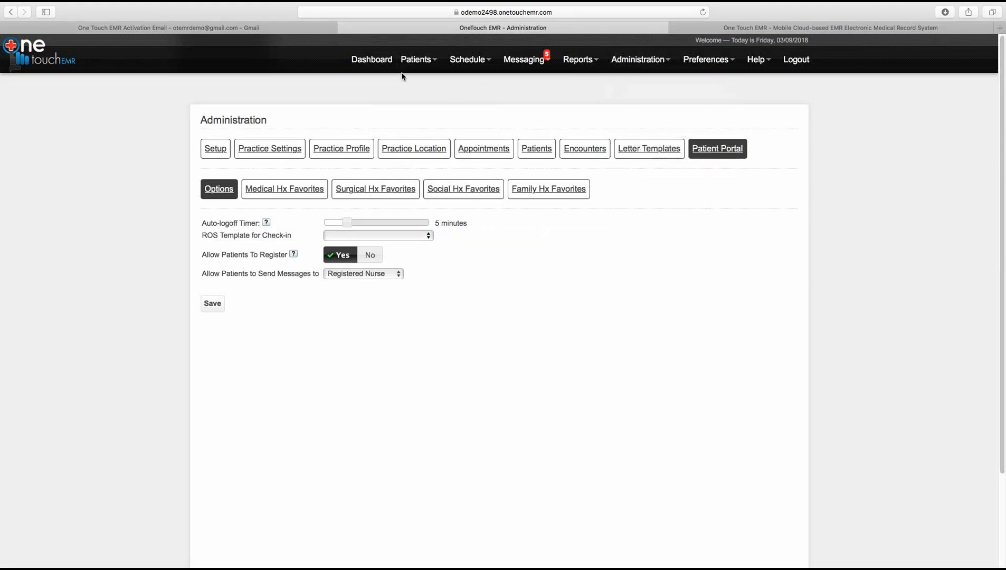
left_click(368, 61)
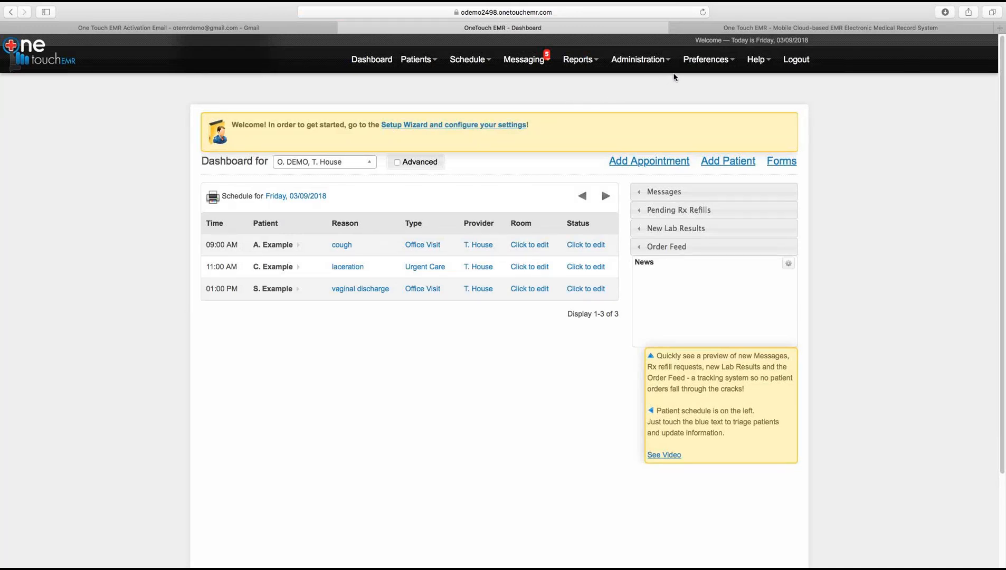
left_click(704, 61)
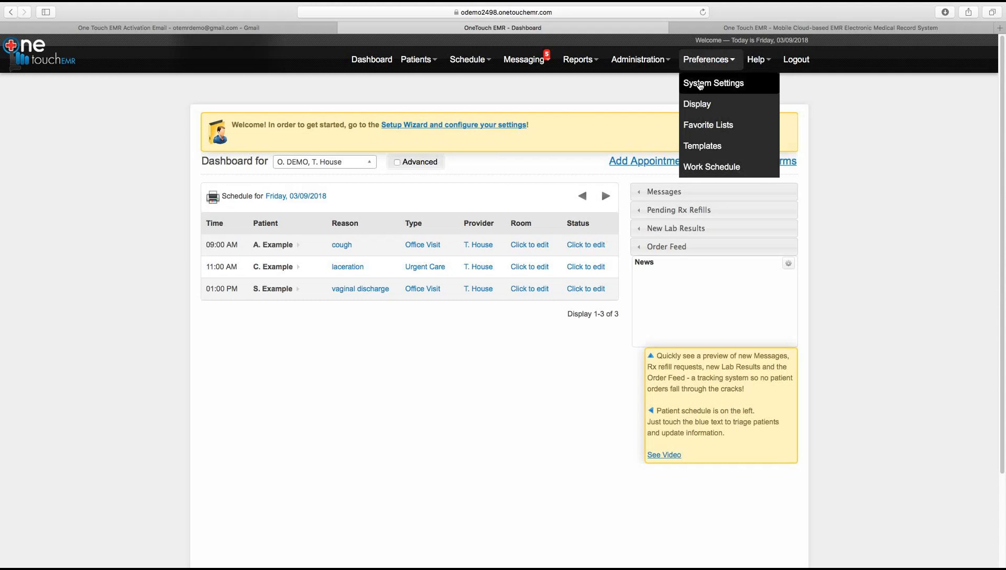
mouse_move(634, 62)
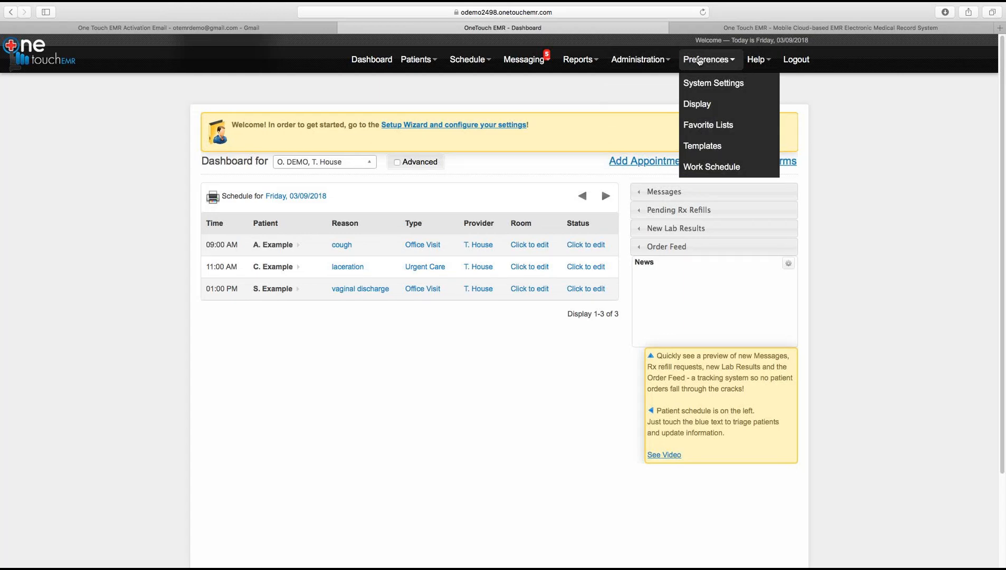
Step: Try saving the System Settings account preferences, which flags the empty Provider PIN as required
left_click(701, 88)
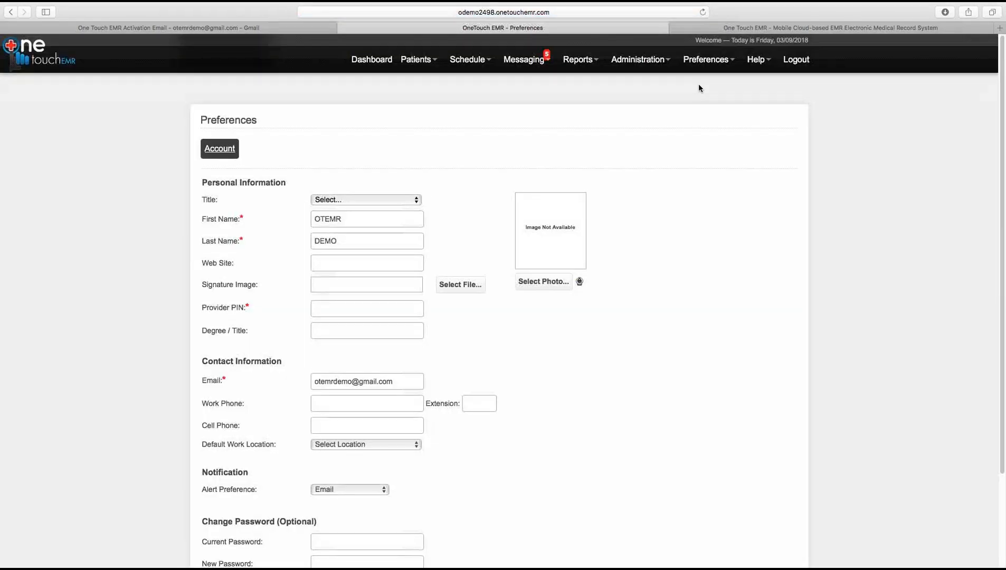
left_click(697, 64)
left_click_drag(1003, 180, 1005, 271)
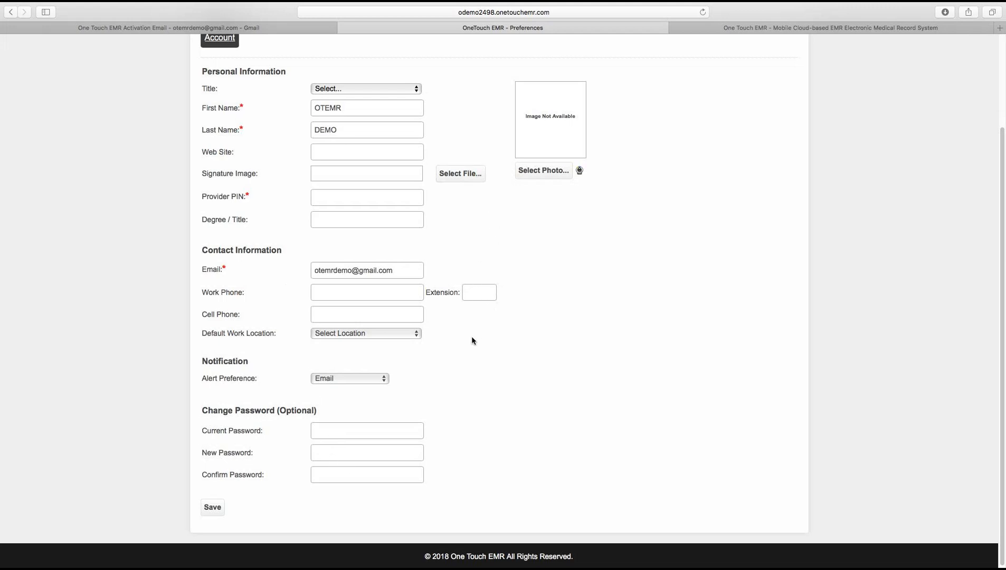
left_click(212, 507)
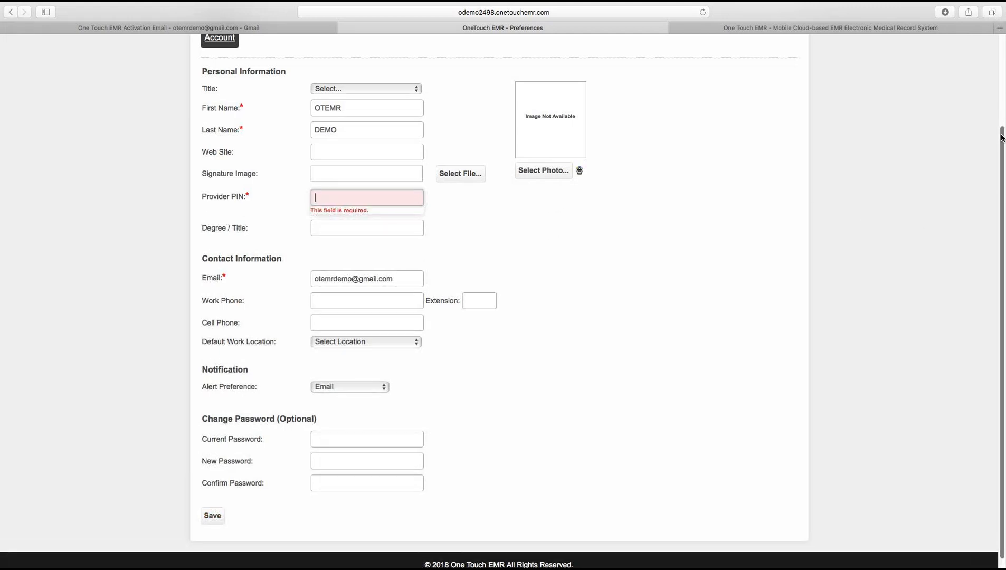
scroll(1002, 116, "up", 4)
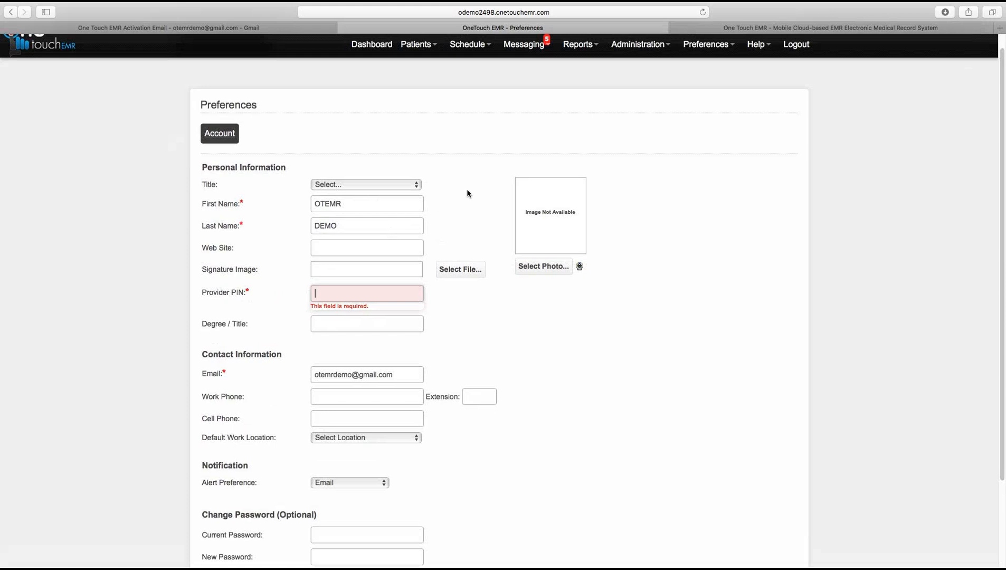
Step: Check the Display preferences' text font settings, then go to Favorite Lists with the empty Common Complaints list
mouse_move(707, 44)
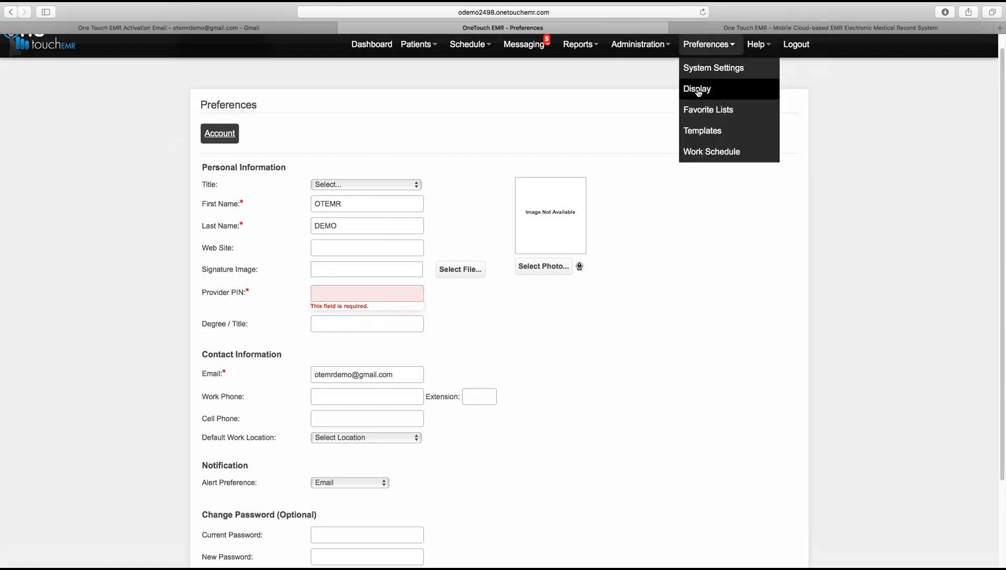
left_click(698, 90)
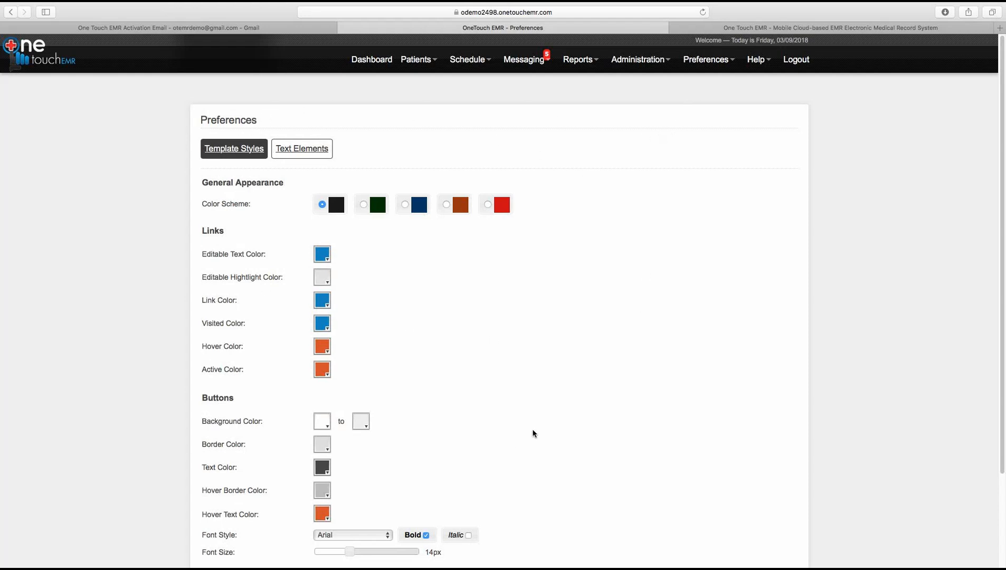
left_click(305, 152)
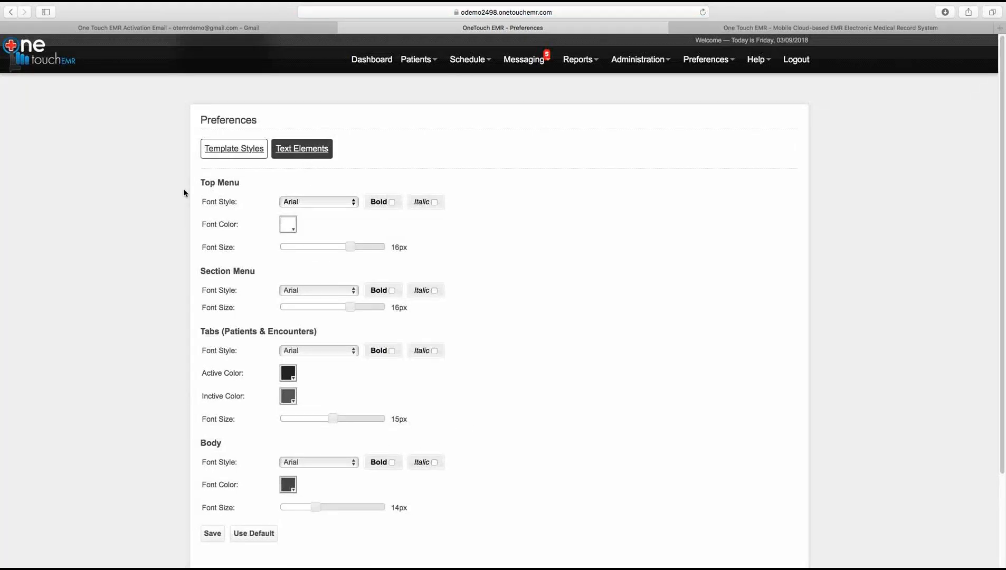
left_click(706, 59)
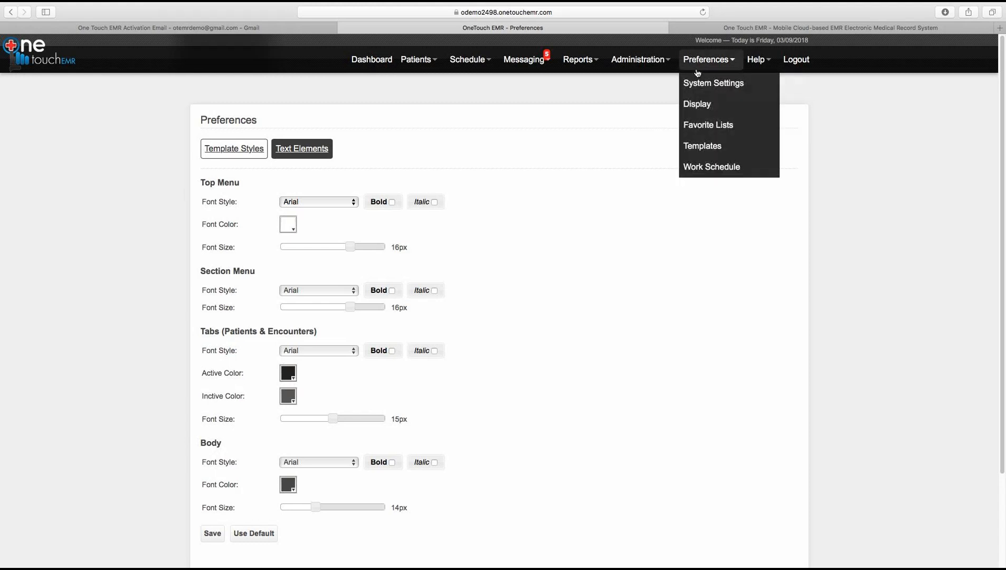
left_click(698, 126)
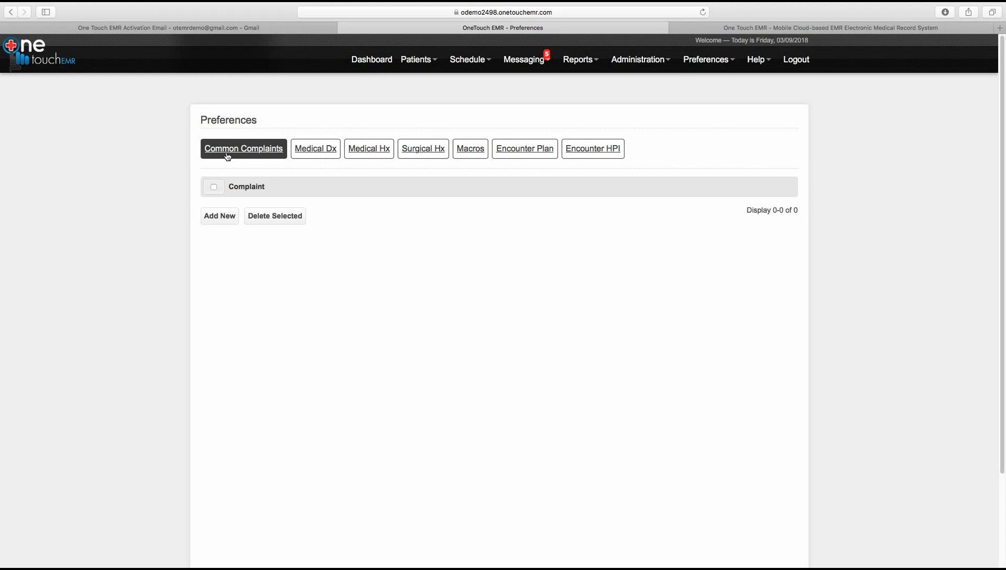
Step: Add a new common complaint 'cough' with locations Chest and Left Lung
left_click(219, 217)
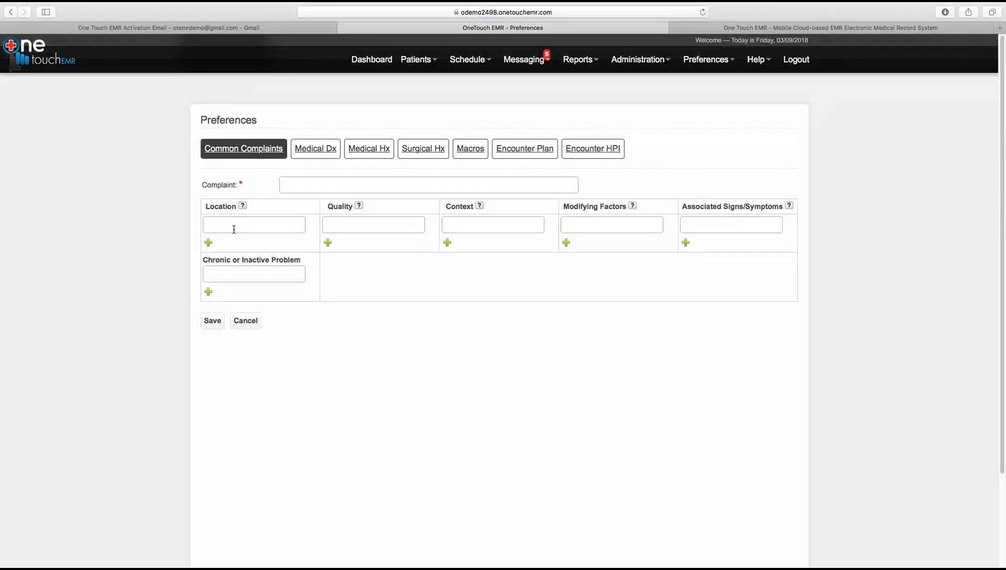
left_click(311, 187)
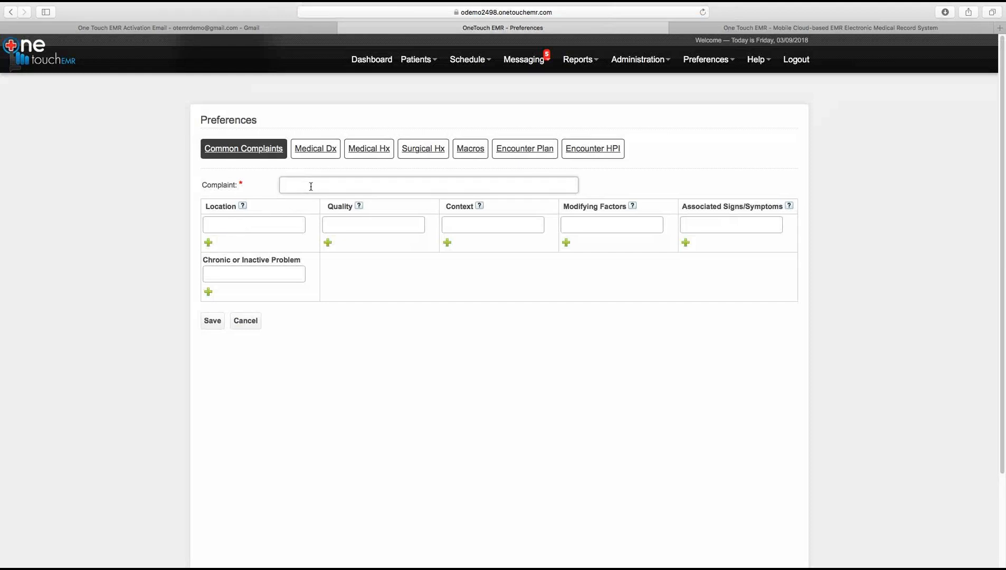
type("Cough")
key("BackSpace")
key("BackSpace")
type("gh")
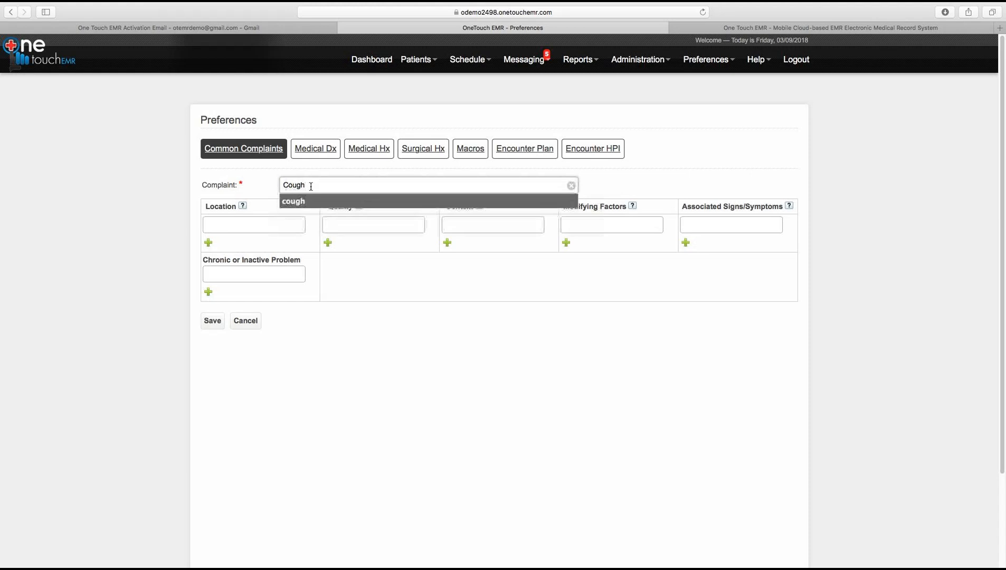
left_click(296, 207)
left_click(275, 227)
type("Chest")
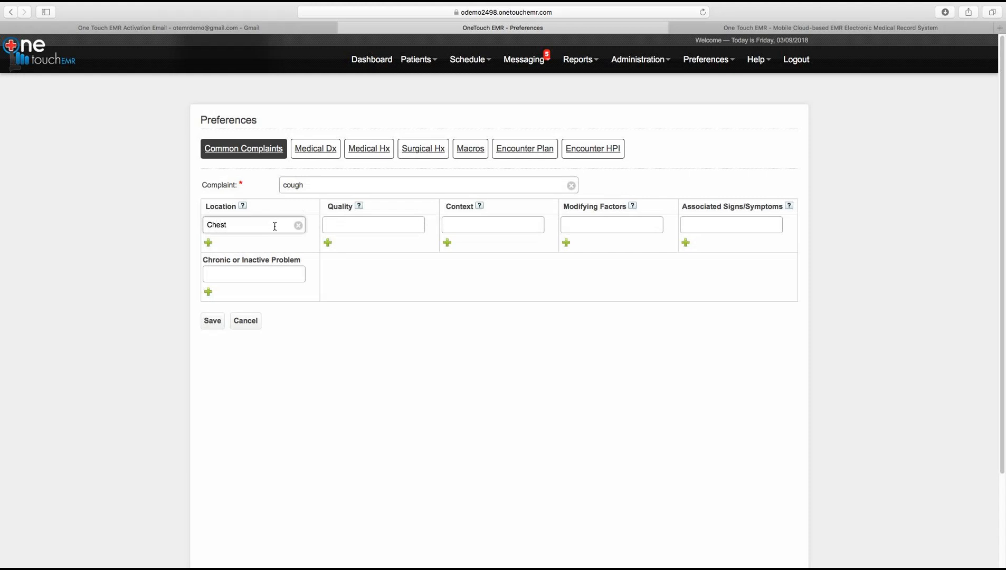
left_click(208, 244)
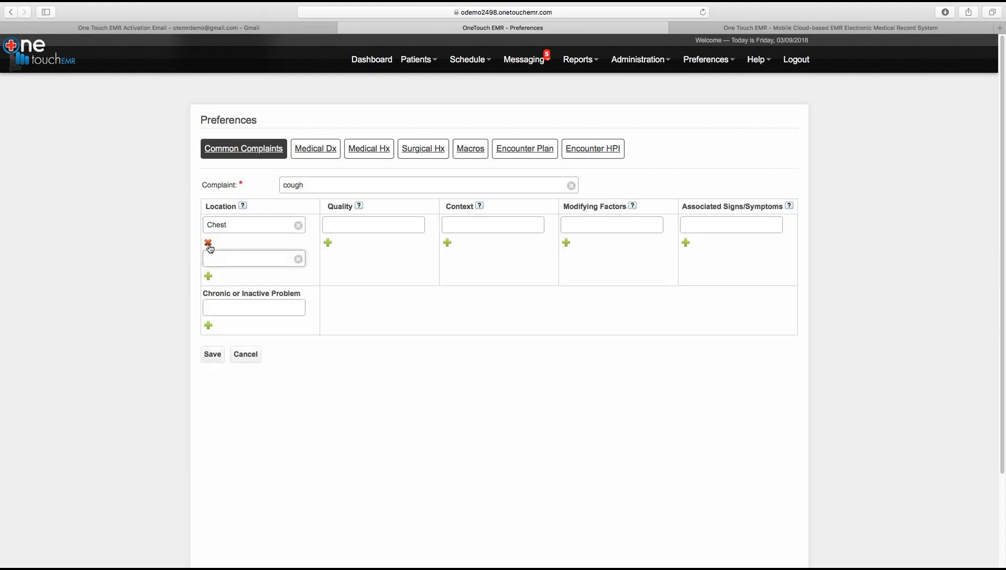
type("Left Lung")
Step: Give the cough qualities Productive and Dry Cough and contexts Outside and Indoors
left_click(351, 224)
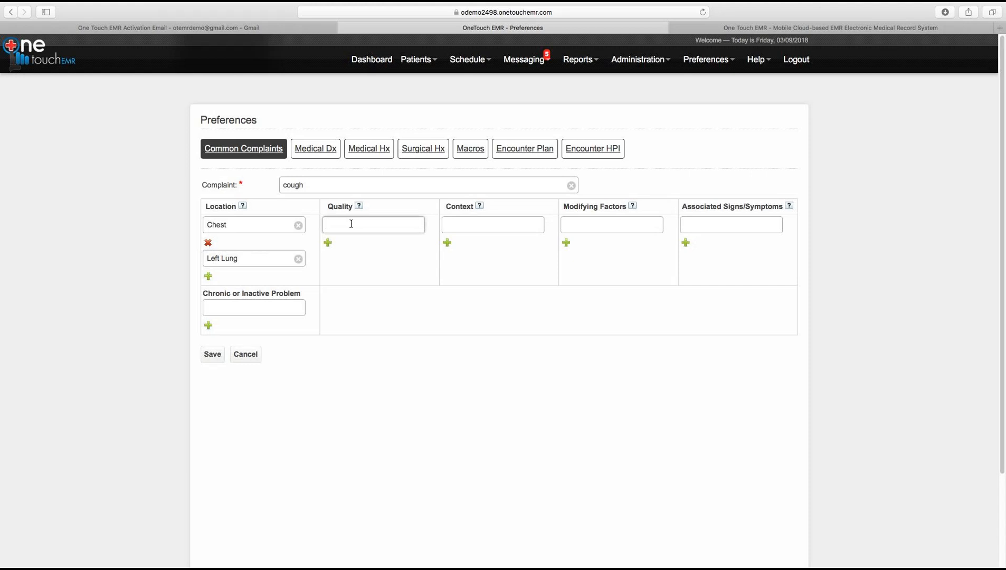
type("Productive")
left_click(328, 242)
type("Dry Cough")
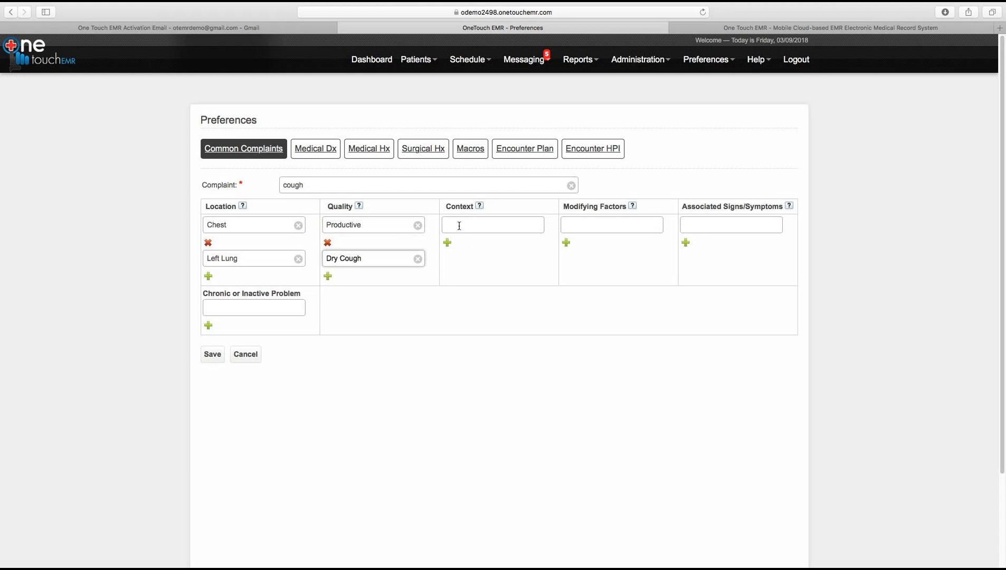
left_click(458, 225)
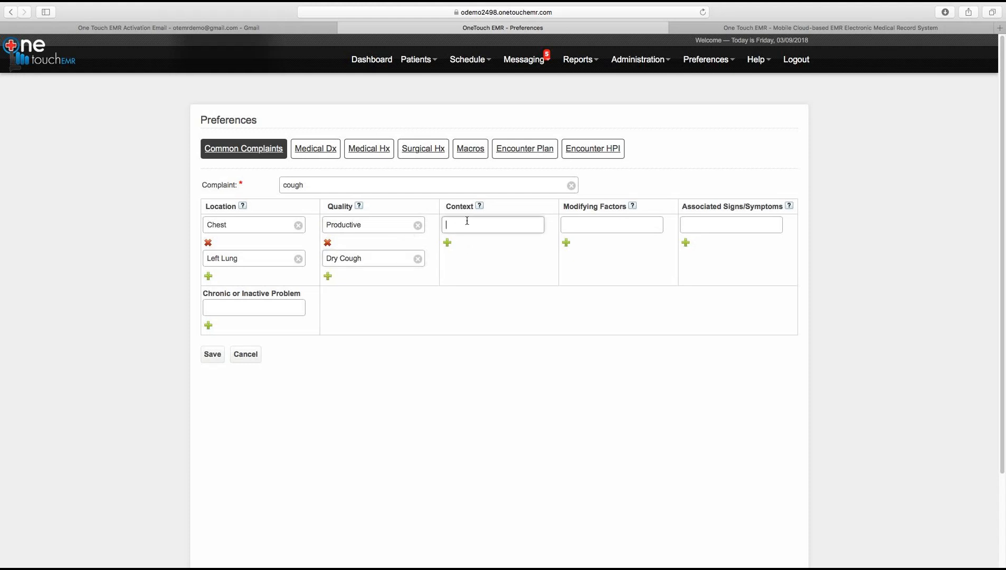
mouse_move(480, 209)
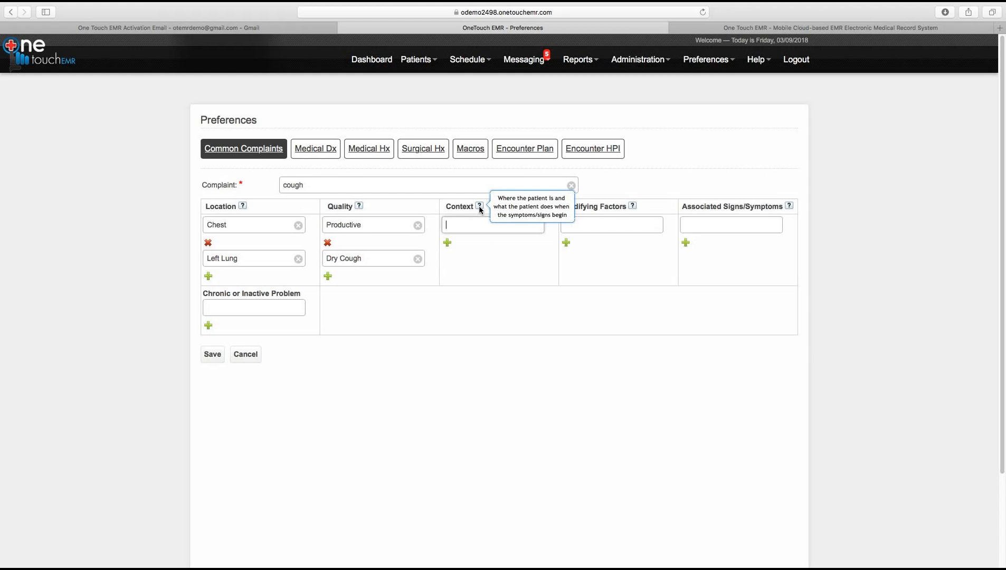
type("Outside")
left_click(447, 243)
type("Indoore")
key("BackSpace")
type("s")
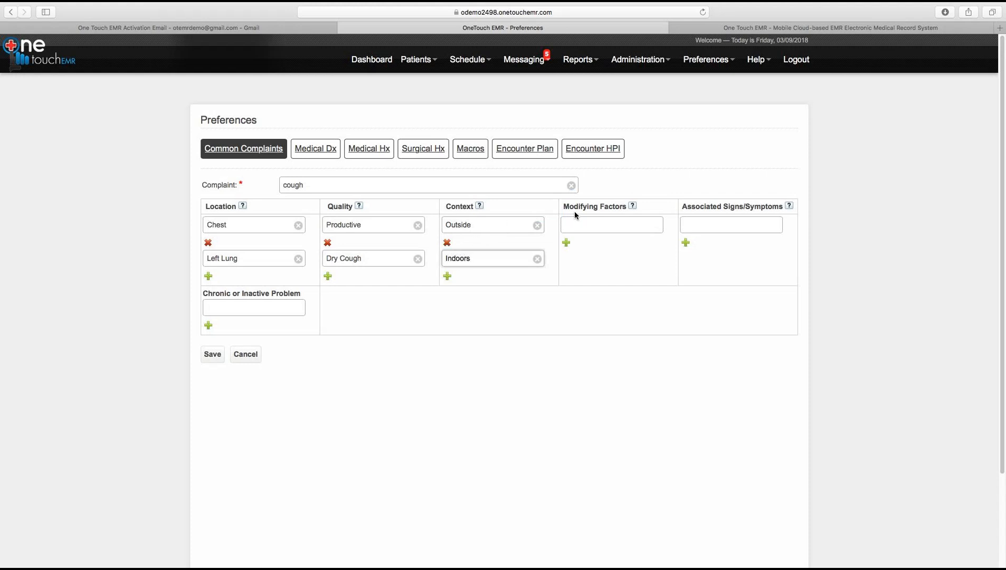
Step: Add modifying factors Running and Smoking, then save the cough complaint
mouse_move(633, 207)
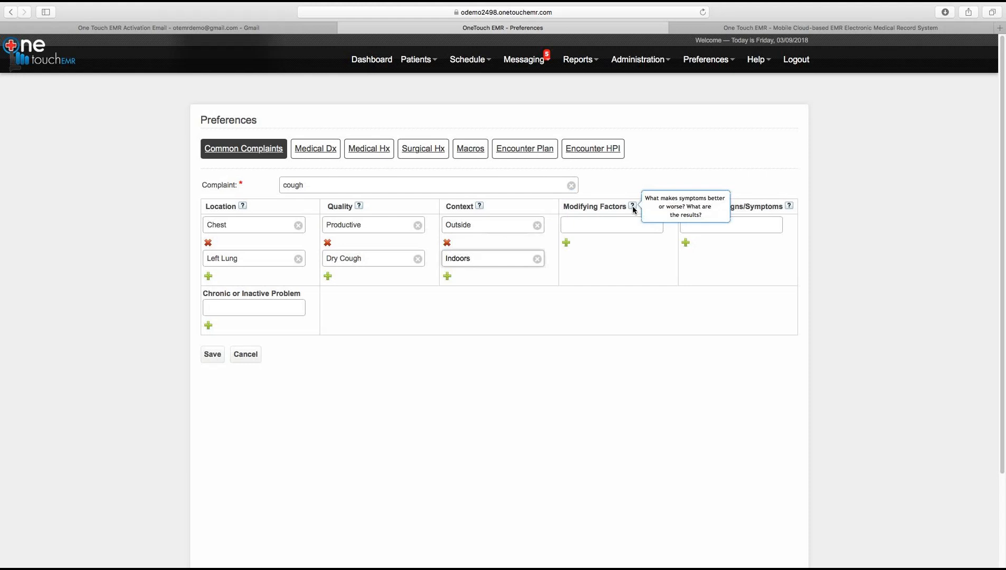
left_click(604, 225)
type("Running")
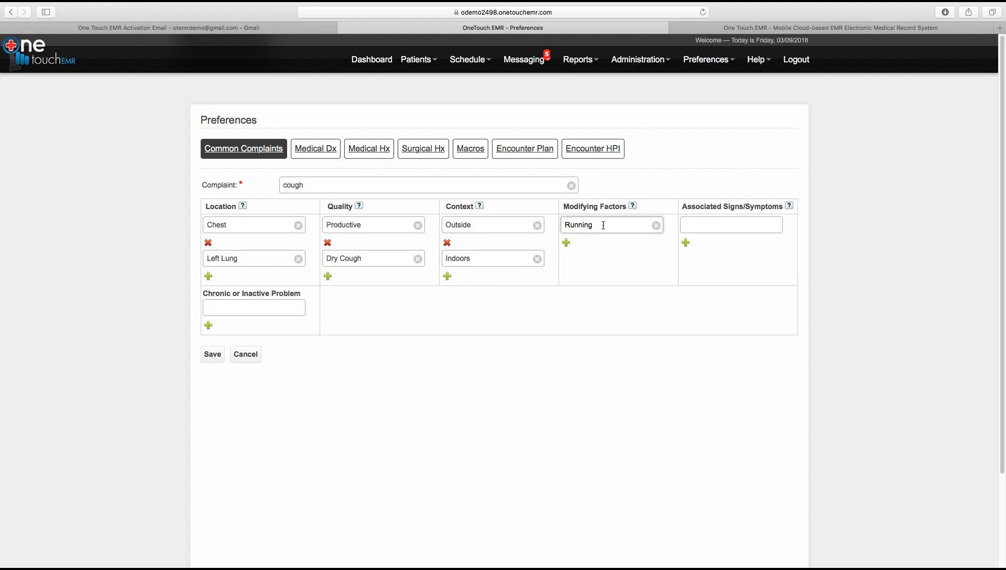
left_click(567, 242)
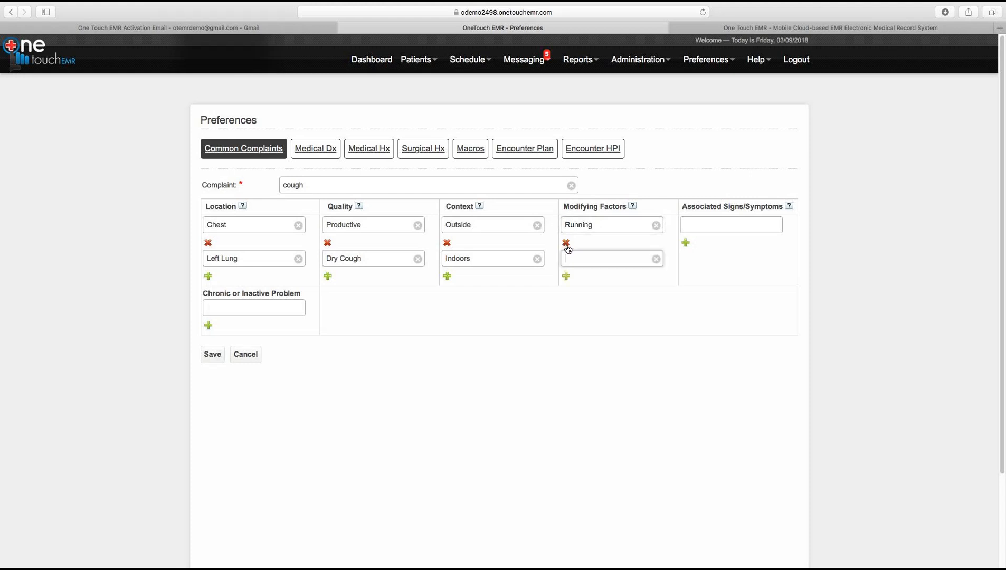
type("Smo")
key("BackSpace")
key("BackSpace")
type("moking")
mouse_move(687, 209)
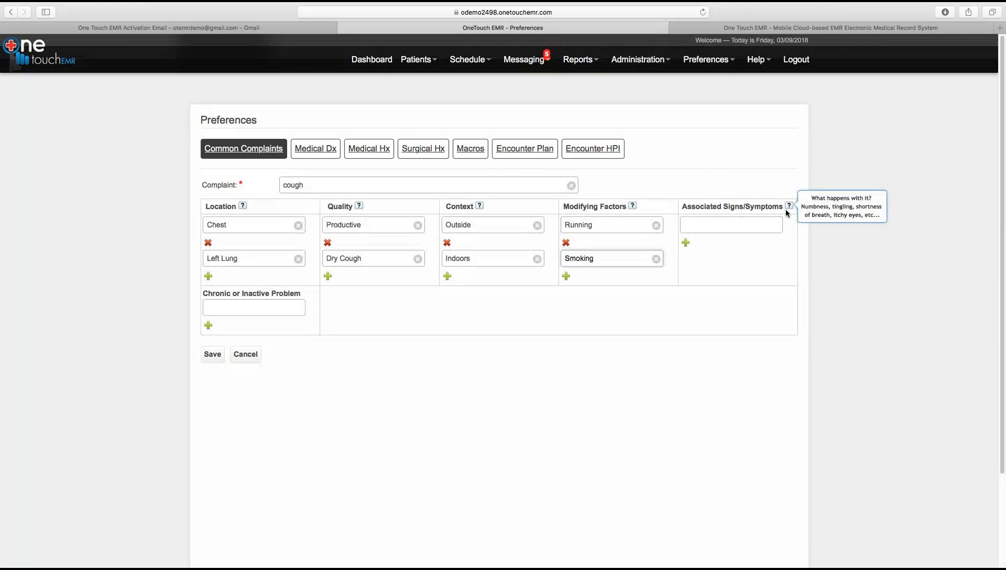
left_click(212, 362)
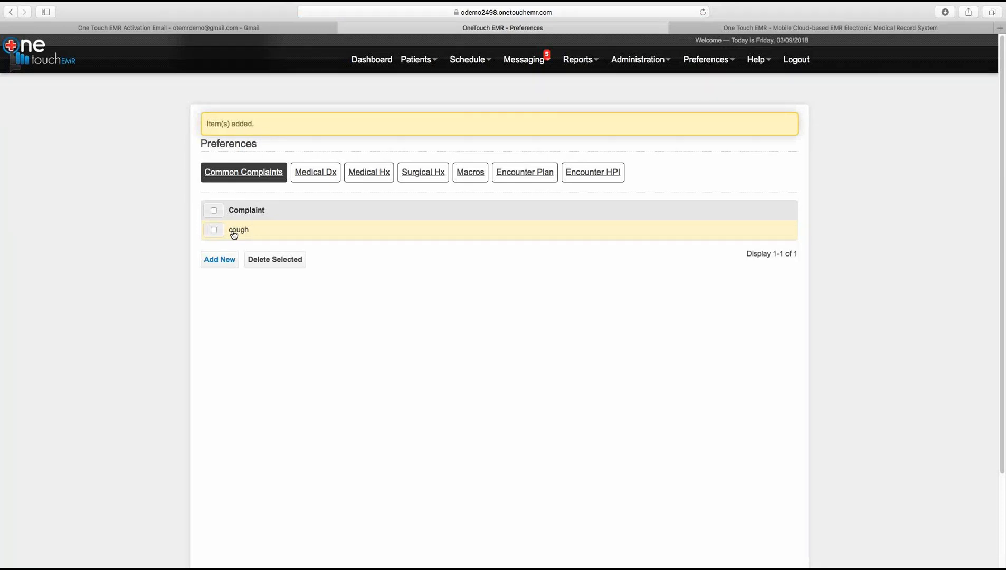
Step: In Medical Dx, search 'Influ' and save influenza with myocarditis [J11.82] as a favorite diagnosis
left_click(306, 180)
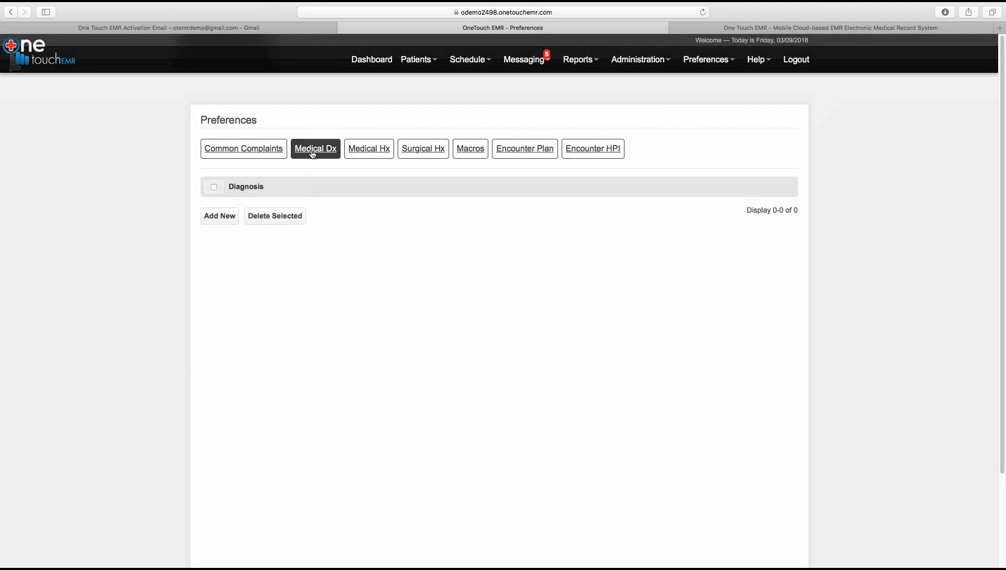
left_click(226, 217)
left_click(342, 189)
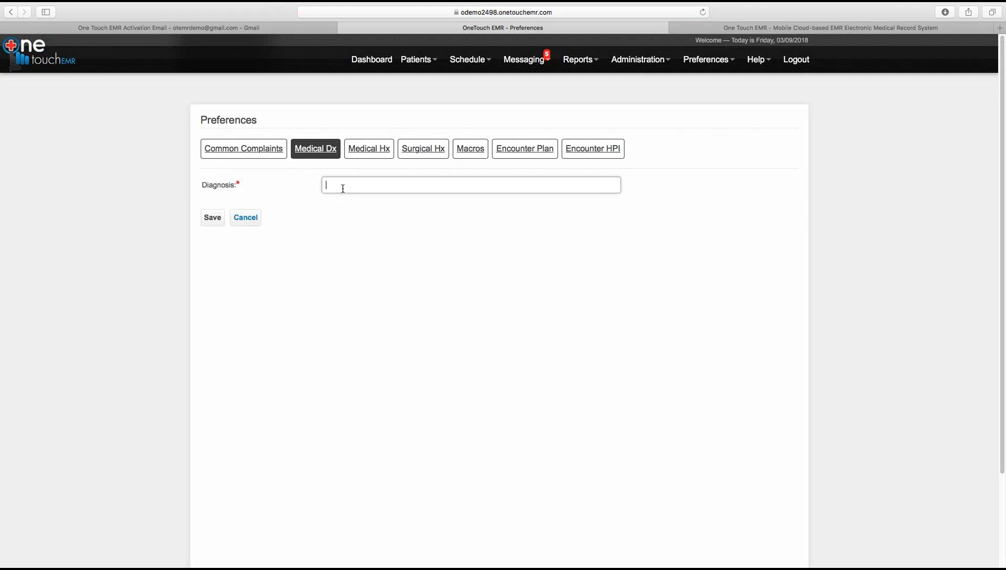
type("Influ")
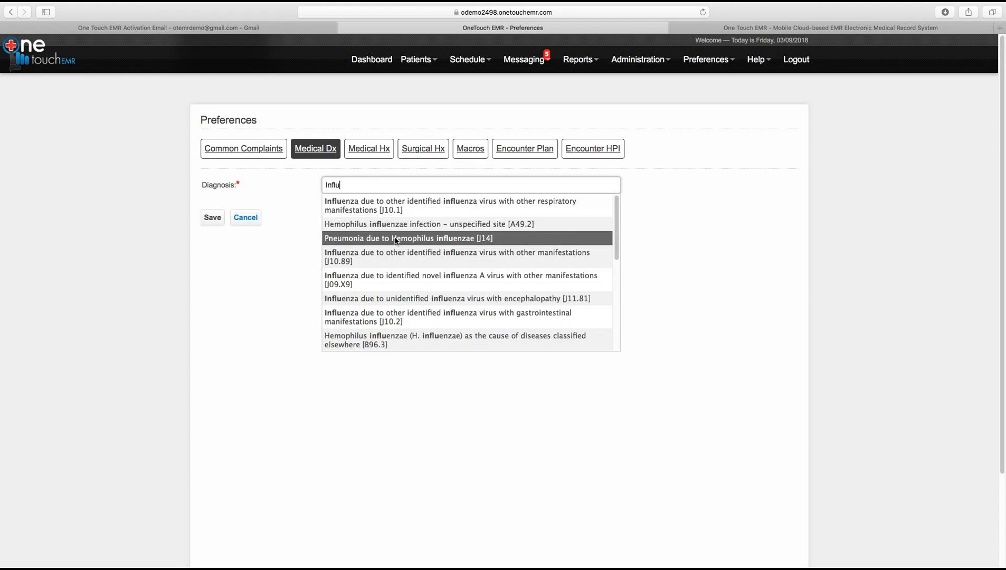
left_click_drag(618, 215, 612, 309)
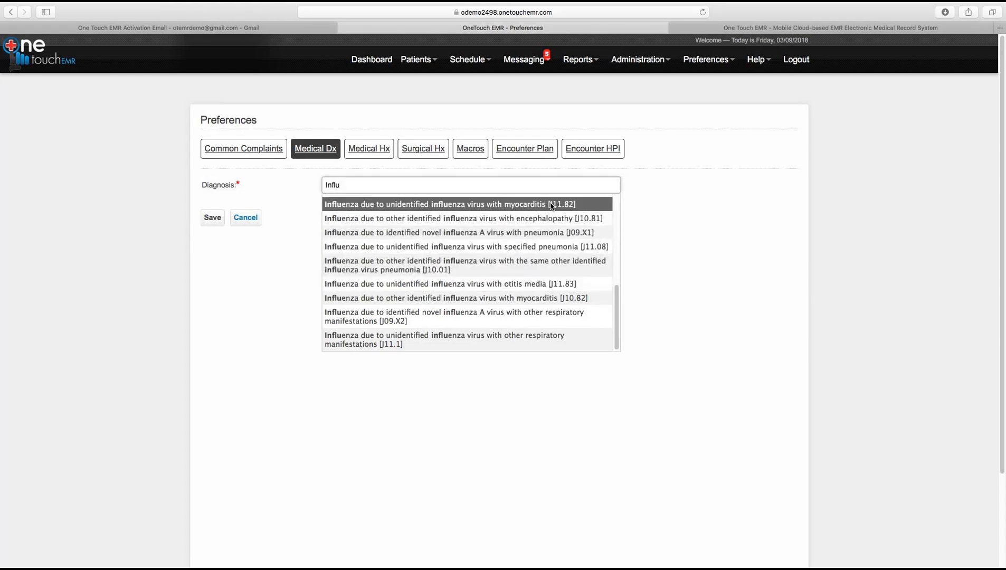
left_click(389, 208)
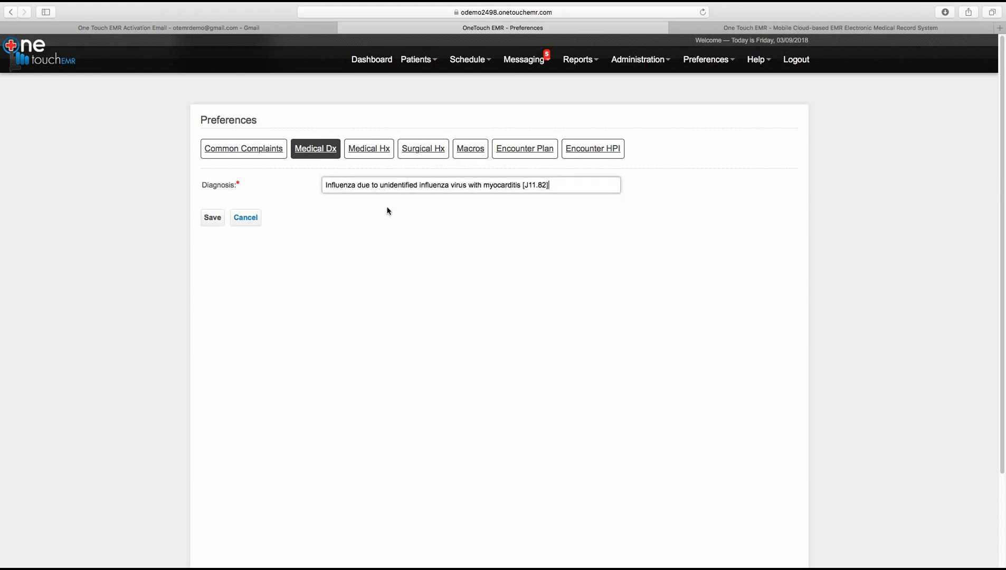
left_click(214, 222)
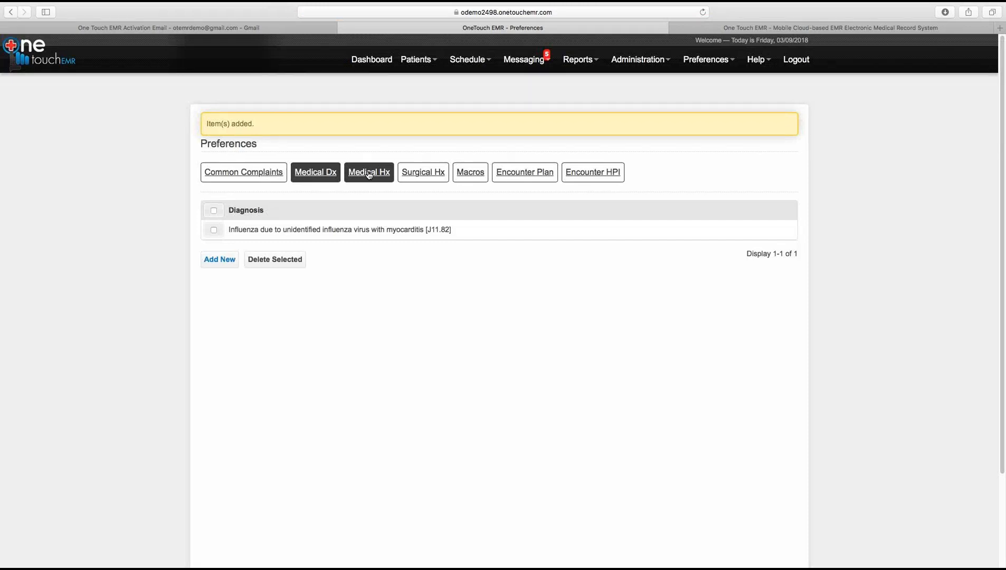
Step: Look through the Medical Hx, Surgical Hx and Macros favorite lists
left_click(369, 173)
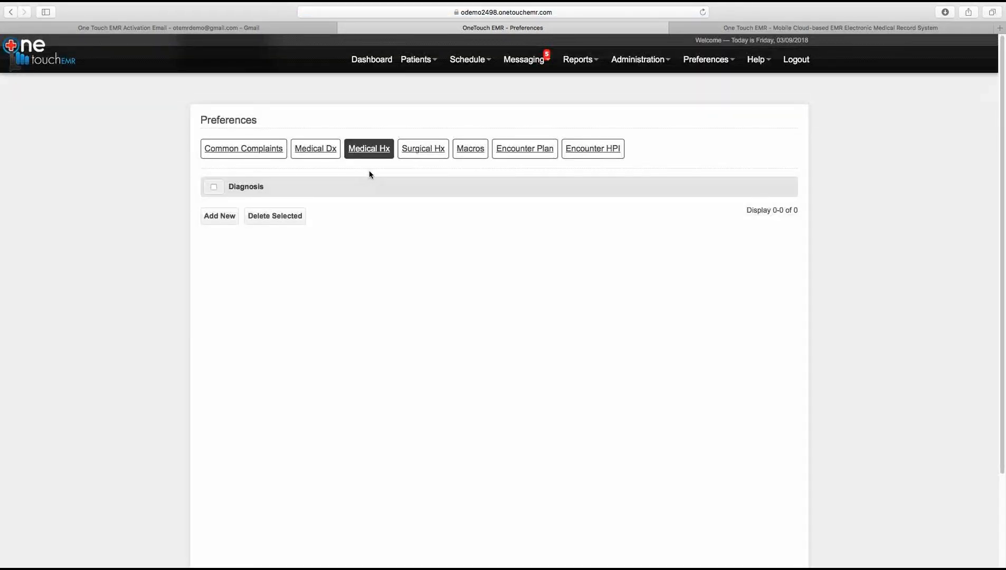
left_click(417, 154)
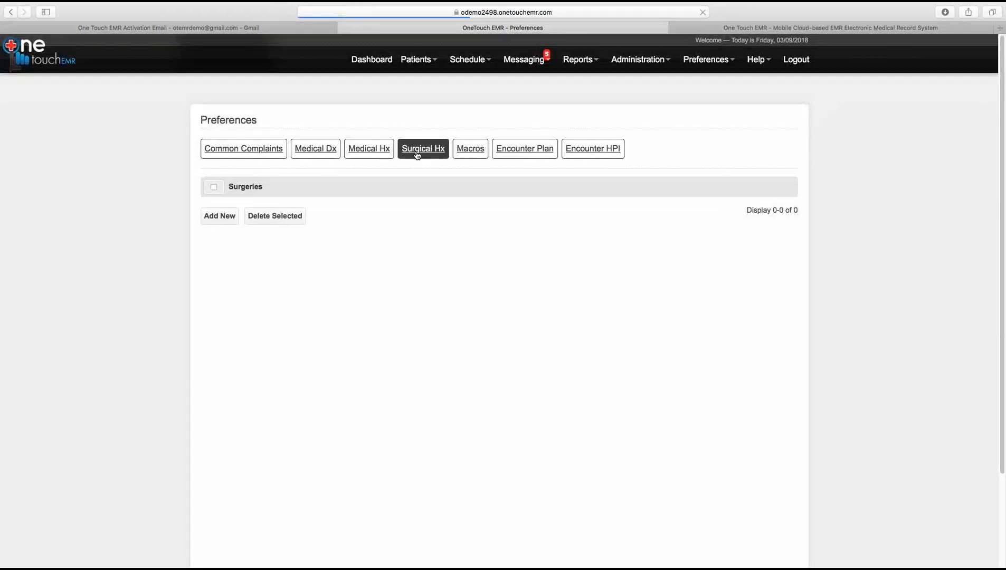
left_click(469, 152)
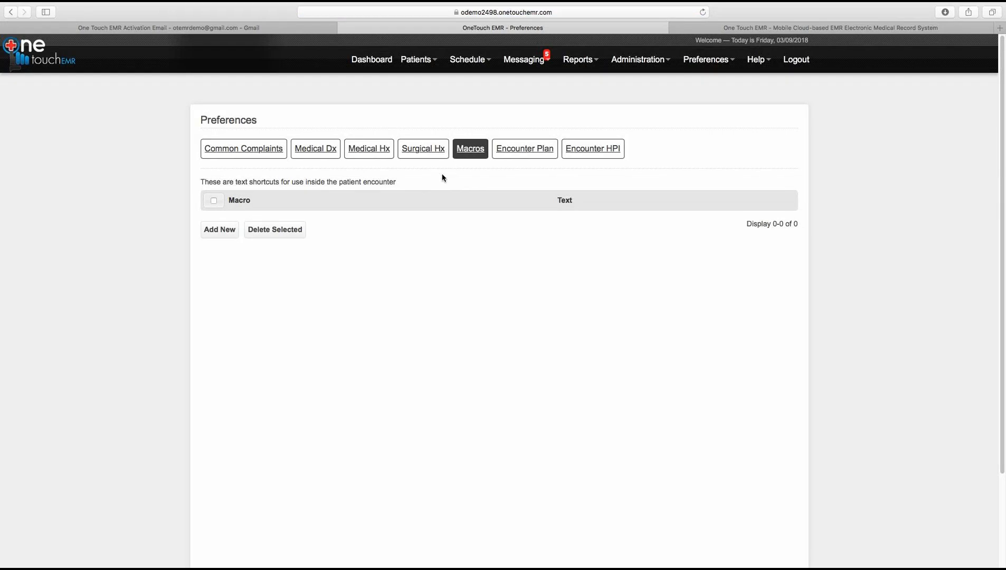
Step: Create macro TIME with full text 'THIS IS A MACRO. IT IS EASY TO BUILD' and submit it
left_click(220, 231)
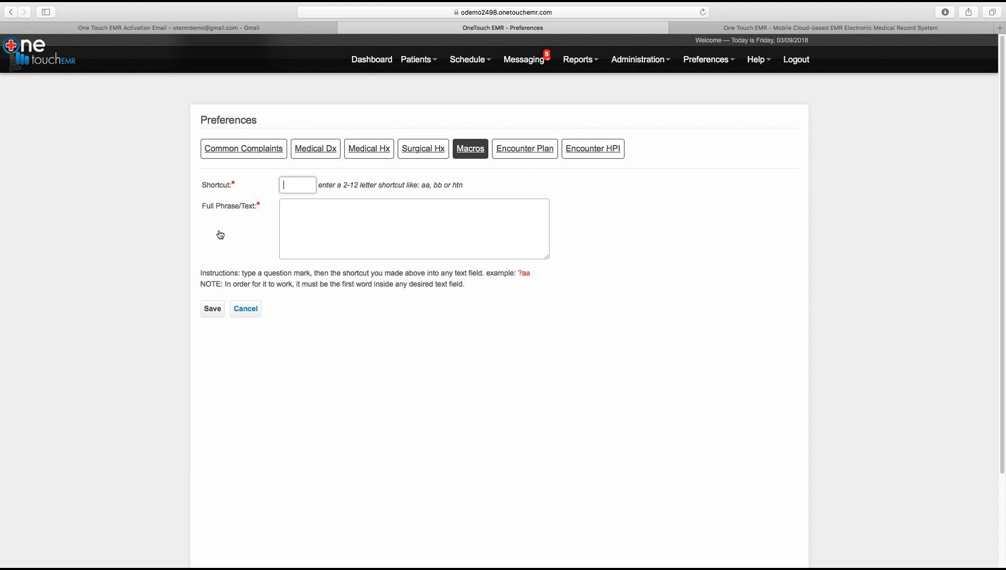
type("TIME")
left_click(332, 209)
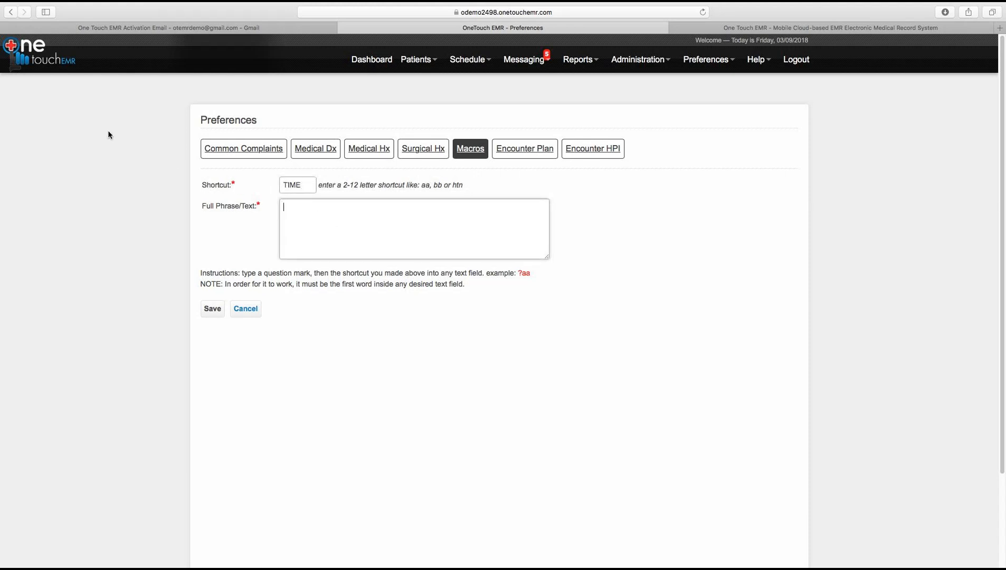
type("THIS IS A MACRO.  I")
type("T IS EASY TO BUILD")
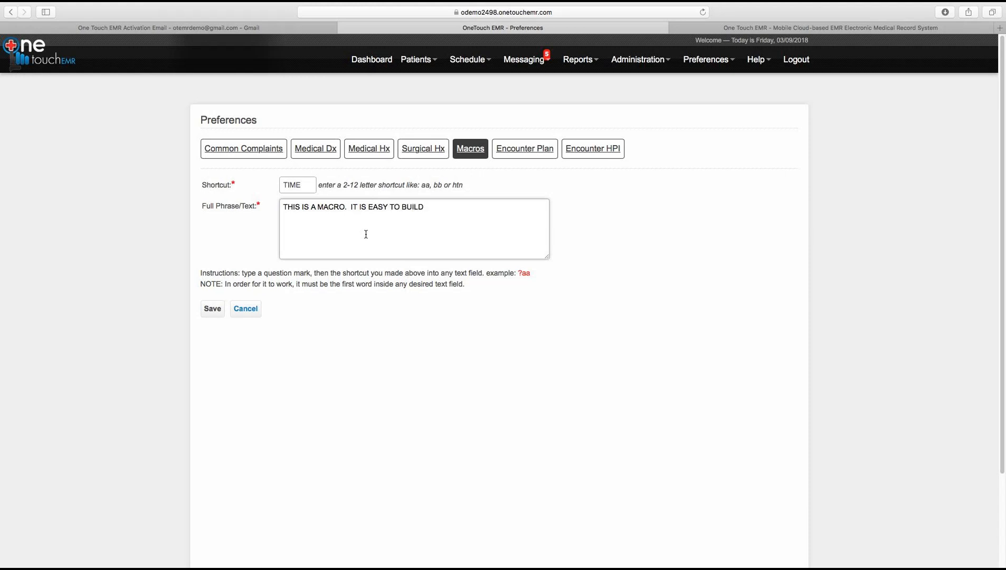
left_click(217, 312)
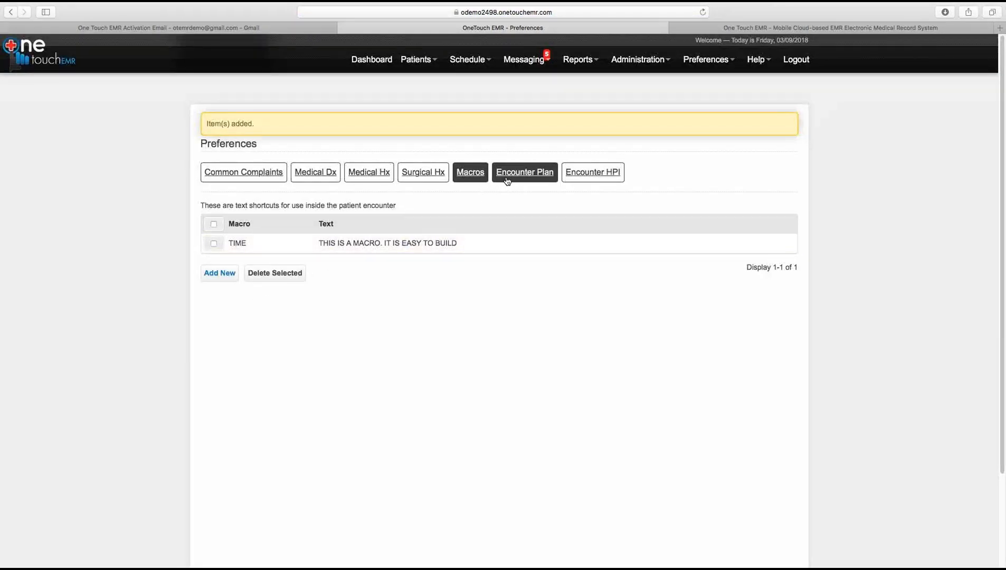
Step: View Encounter Plan, then re-save the Location title unchanged in the Encounter HPI list
left_click(507, 180)
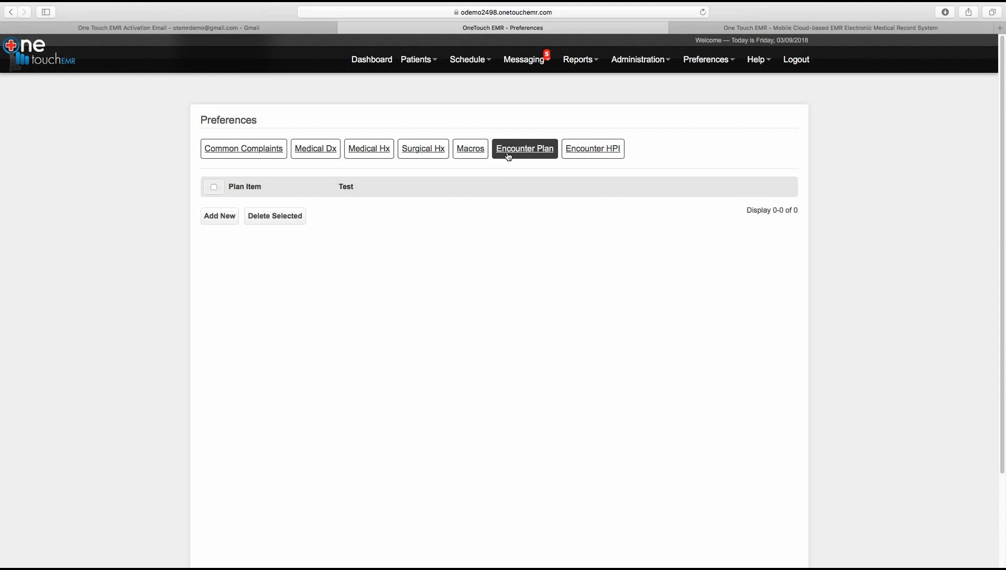
left_click(582, 151)
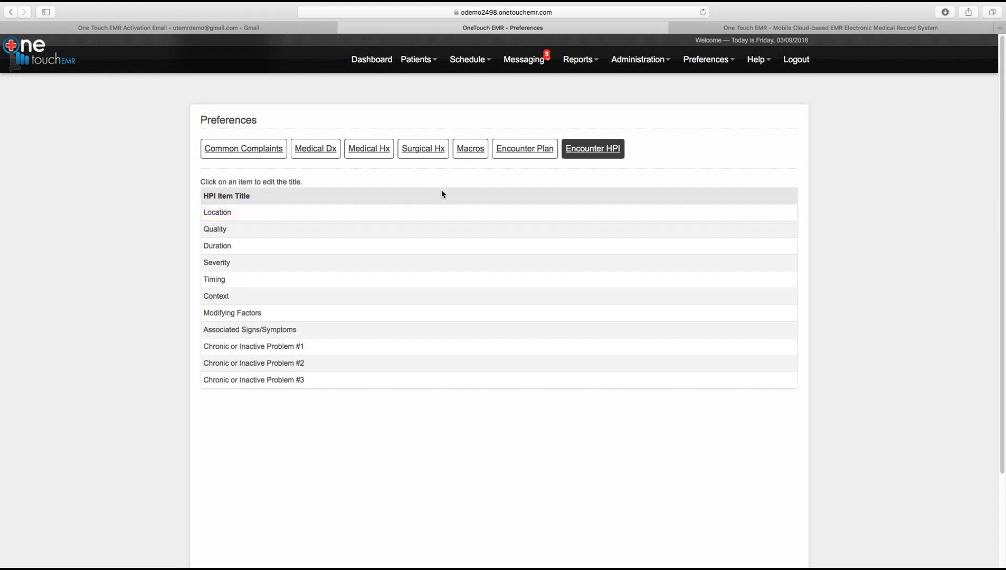
left_click(215, 216)
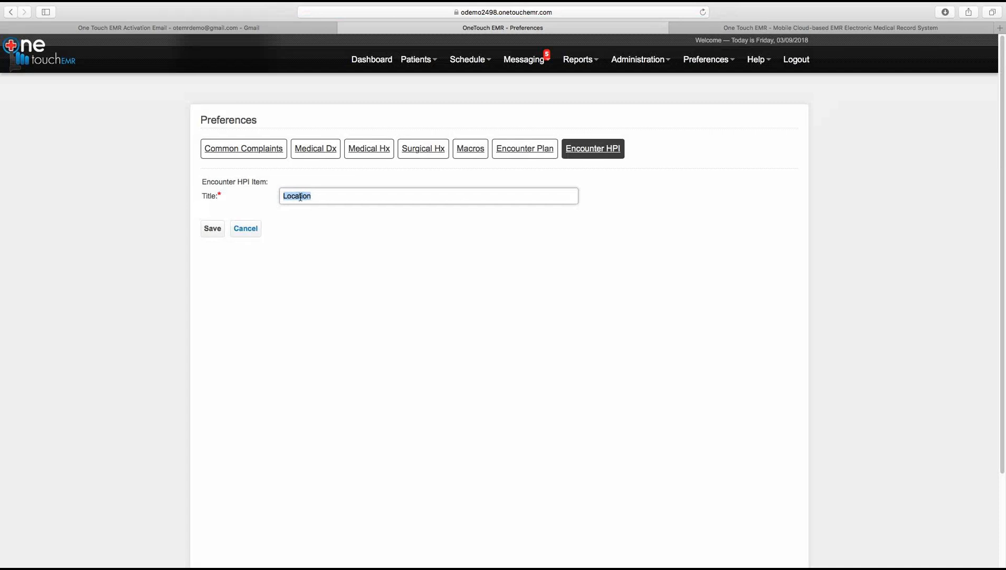
left_click(215, 234)
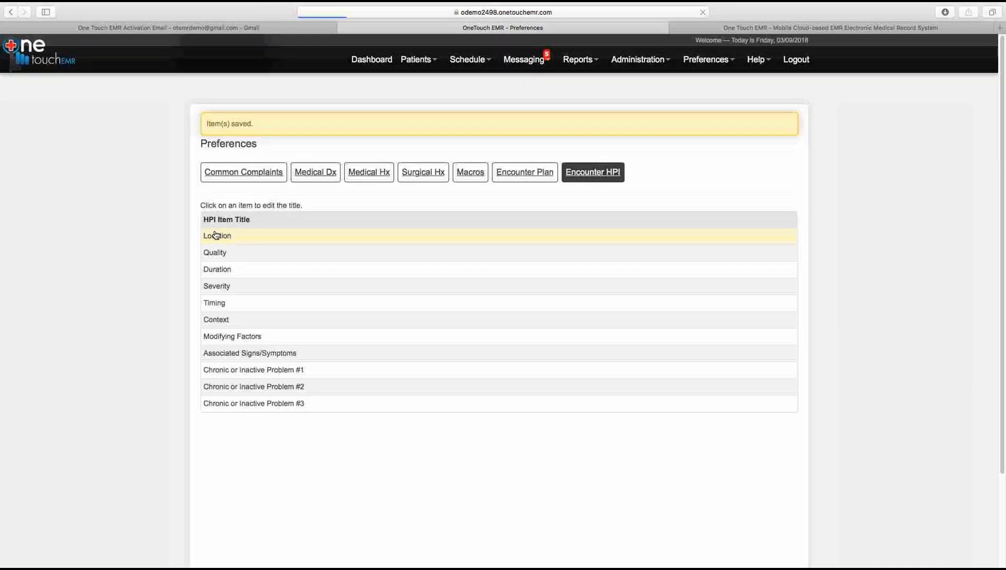
left_click(710, 60)
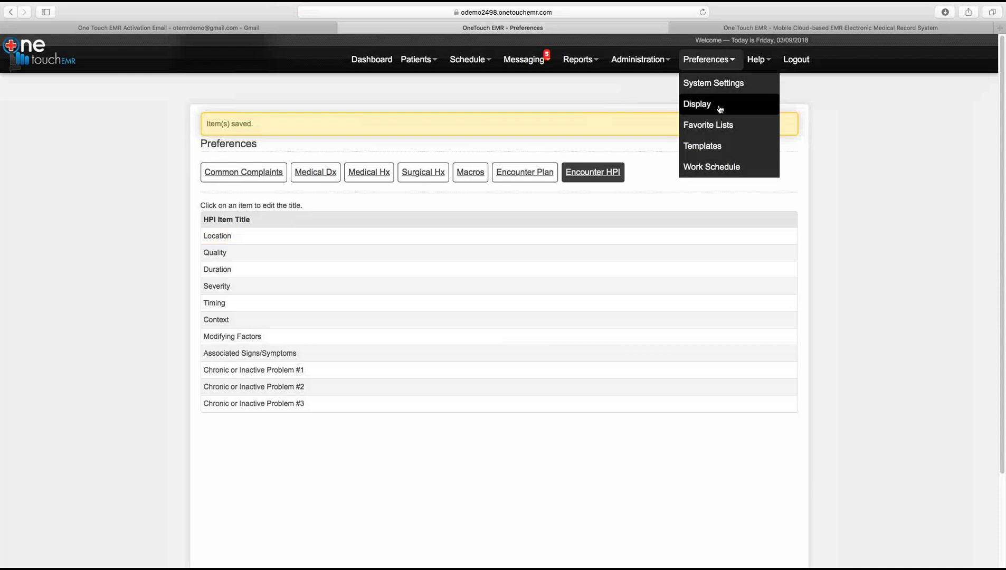
Step: Review the ROS templates (ROS - Full, ROS - Brief, pediatric well-child), then go to Work Schedule preferences
left_click(706, 149)
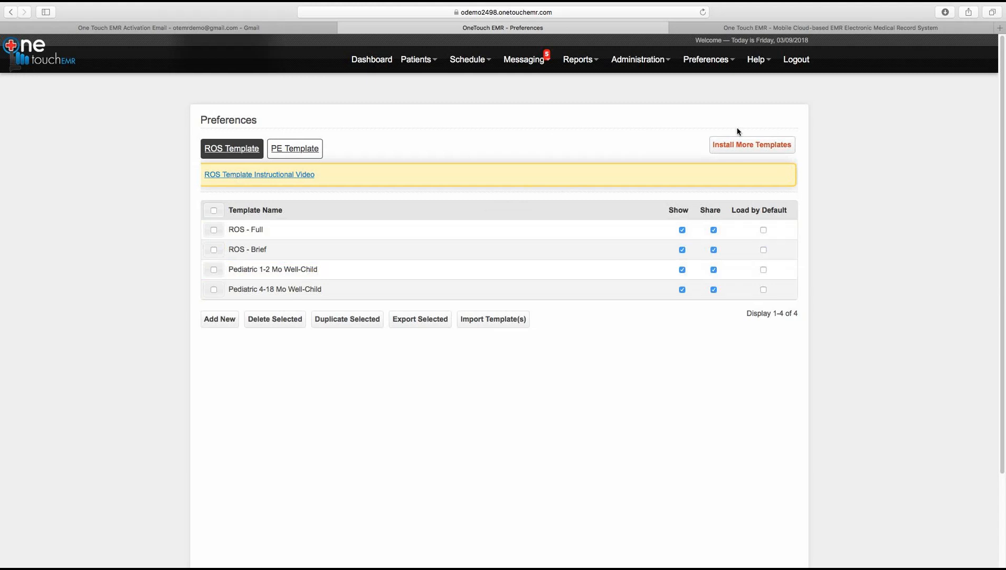
left_click(713, 62)
left_click(712, 166)
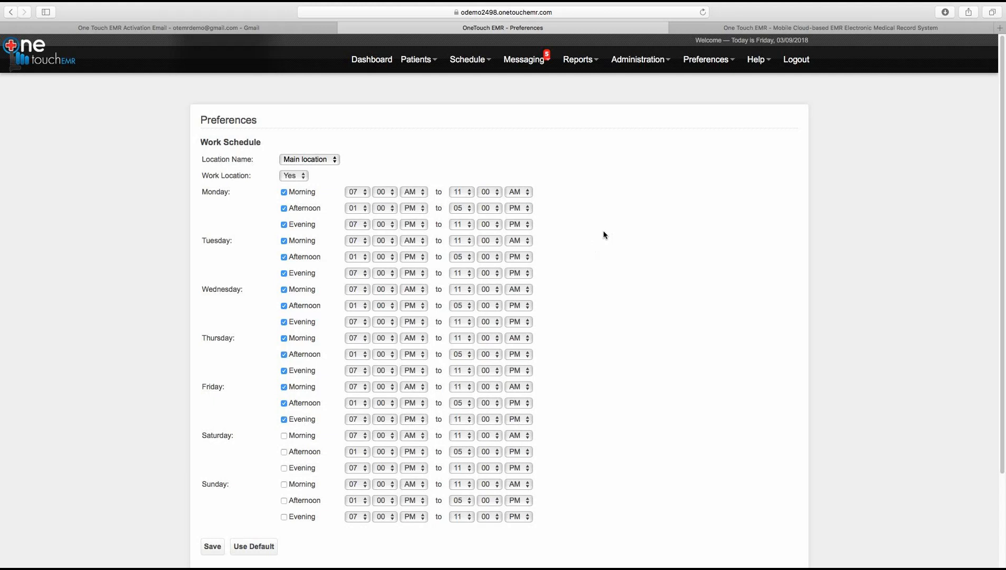
Step: Keep Main location with Work Location Yes and save the weekday morning, afternoon and evening schedule
left_click(323, 165)
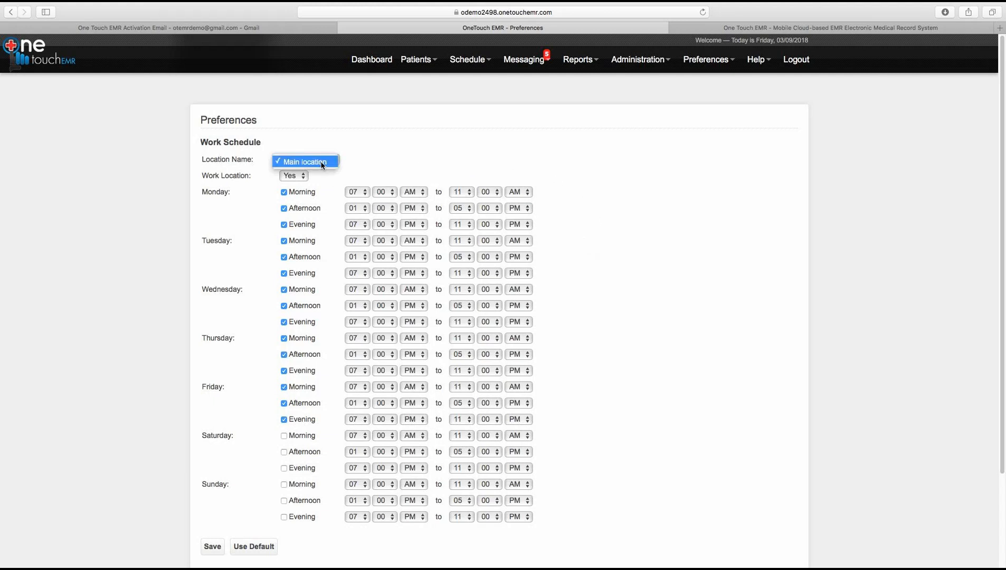
left_click(286, 176)
left_click(286, 176)
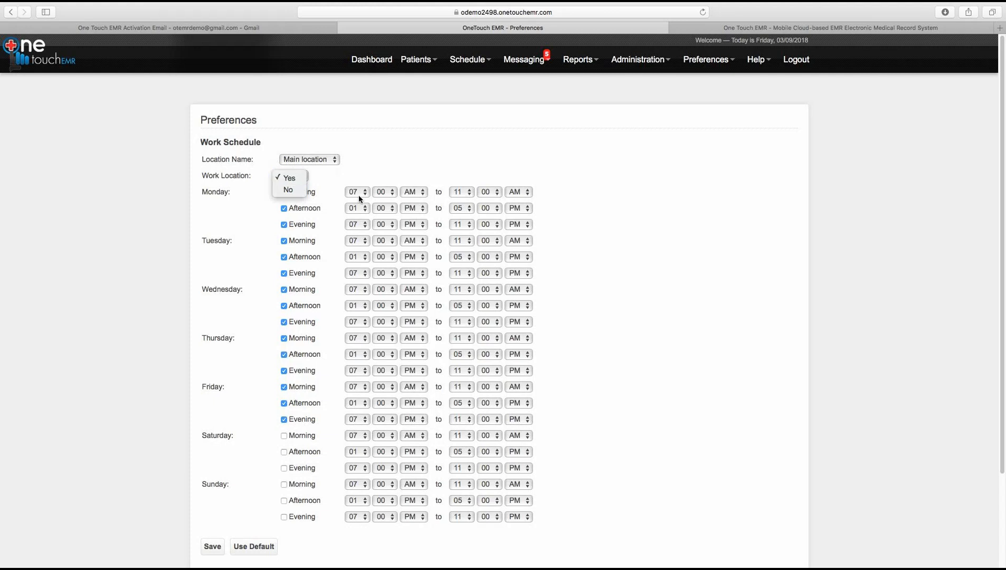
left_click(602, 234)
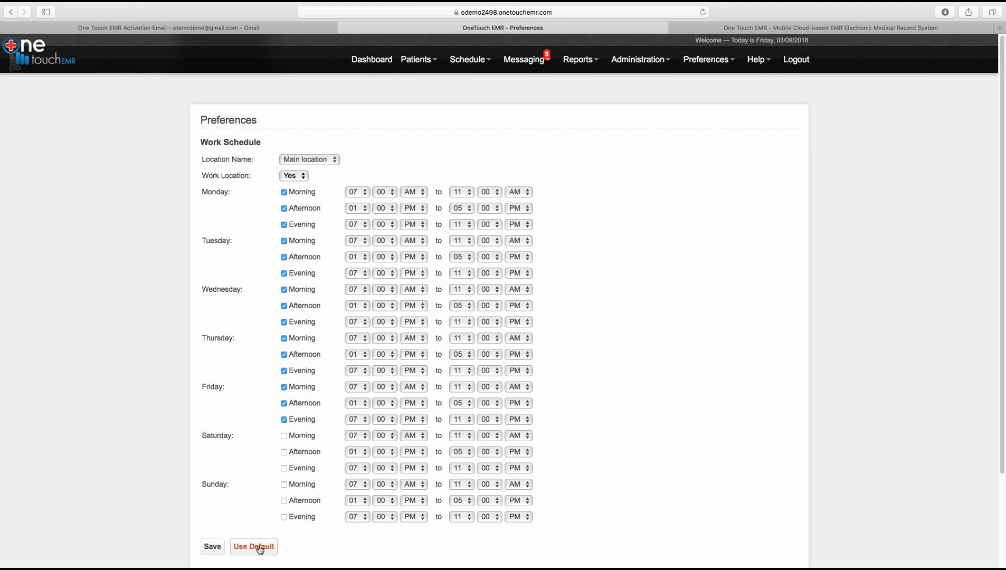
left_click(214, 547)
left_click(731, 66)
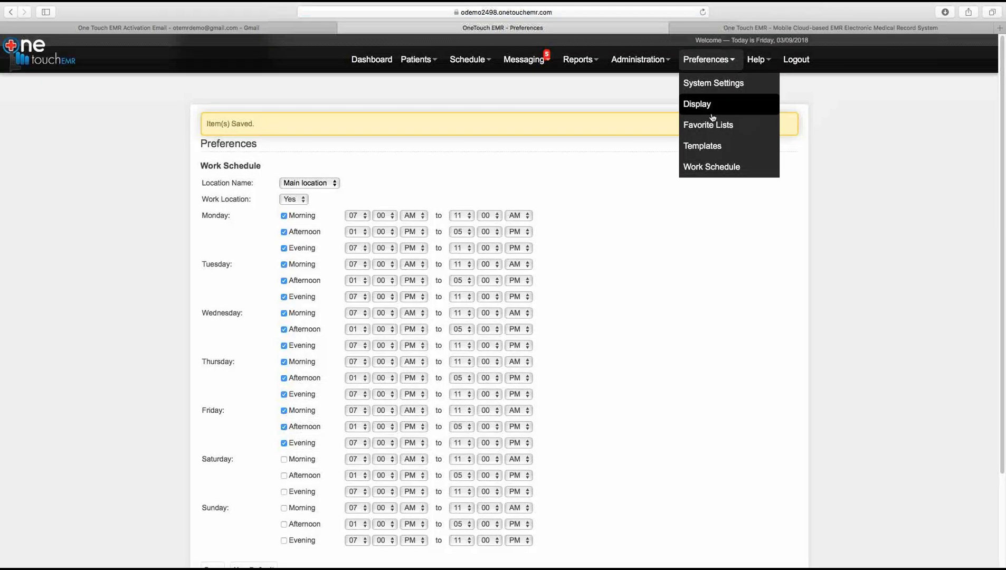
Step: Review the Lab Facilities directory in Administration, then show the empty Pharmacies list
left_click(607, 94)
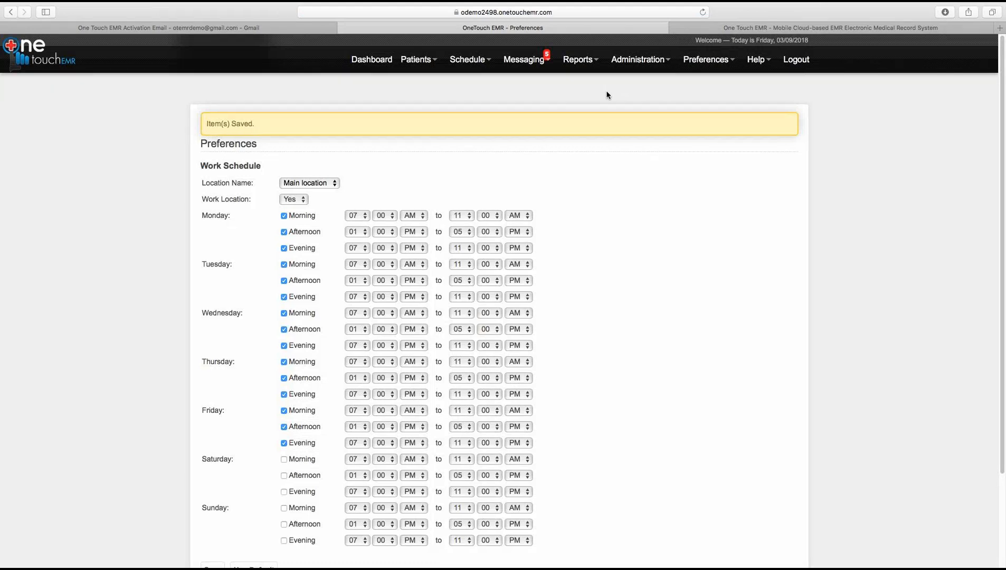
left_click(630, 65)
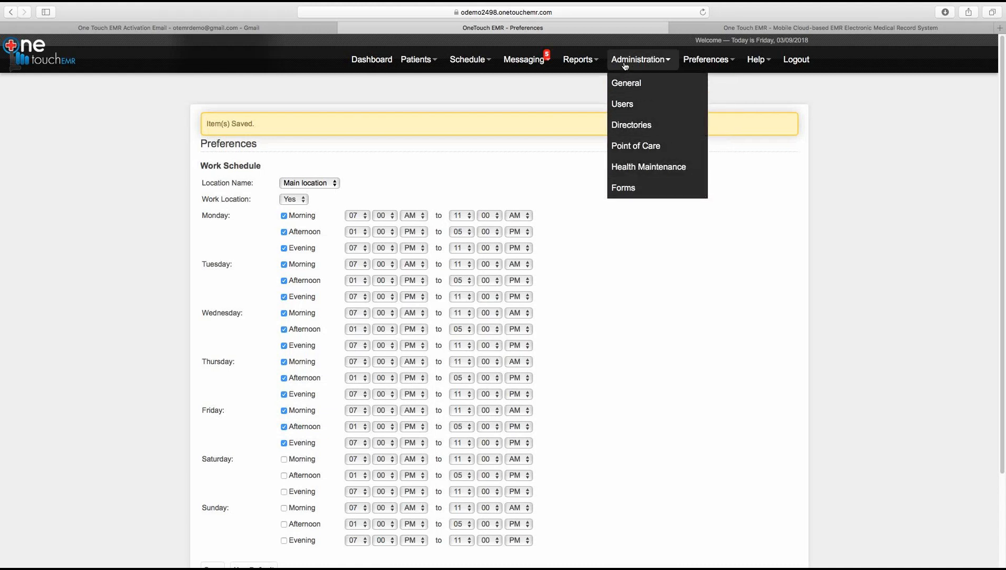
left_click(628, 127)
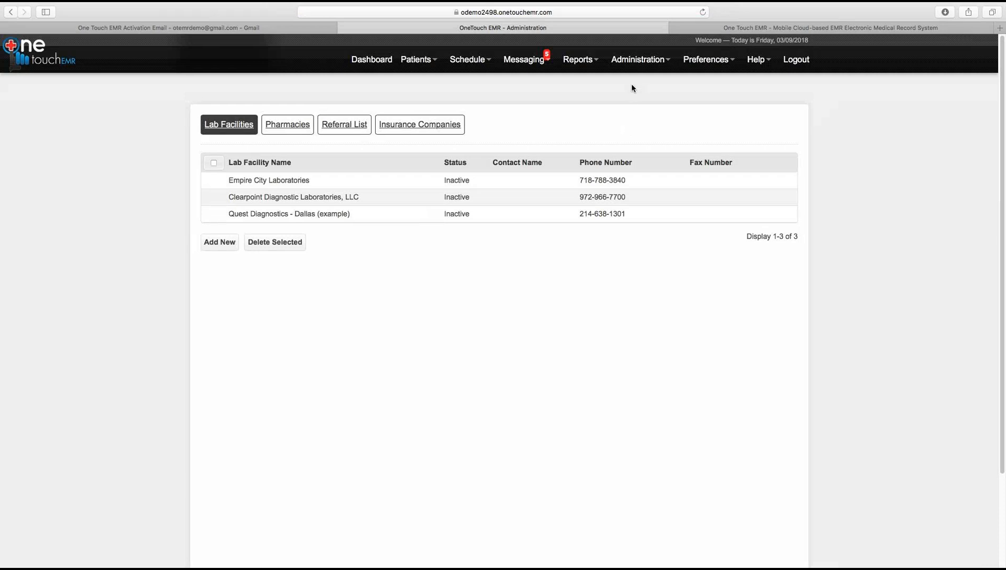
left_click(637, 60)
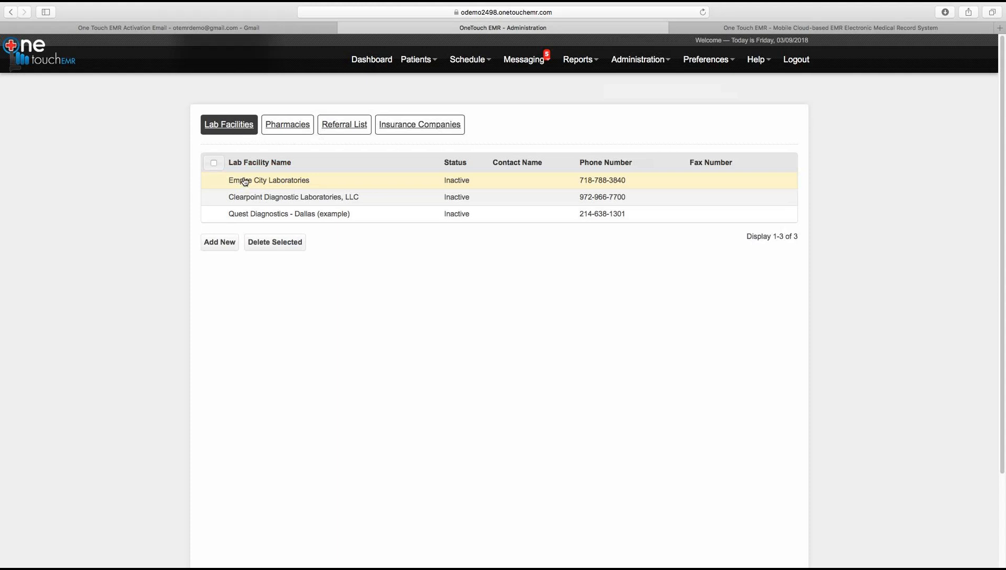
left_click(282, 132)
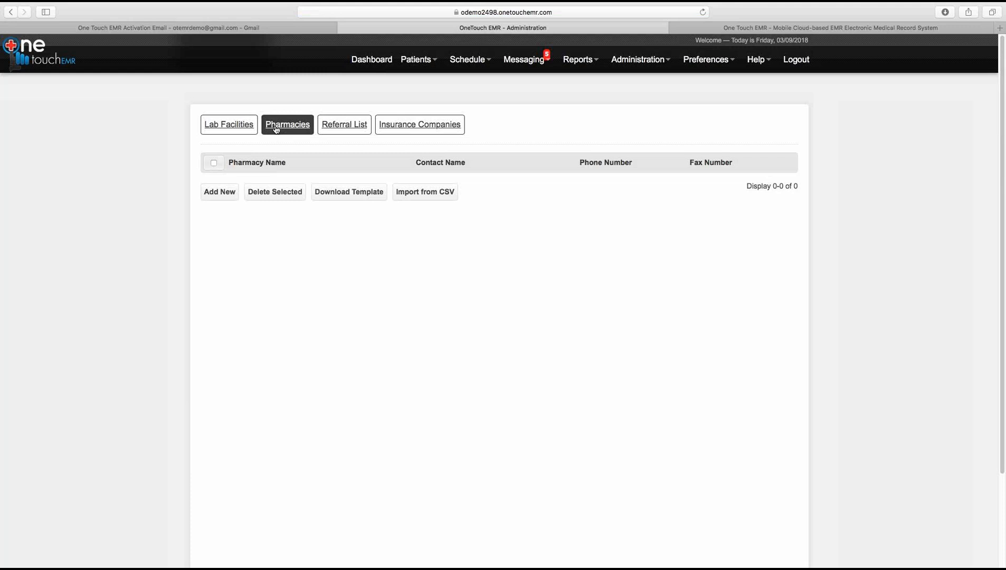
Step: Glance at the new pharmacy form, go back, and view the empty physician Referral List
left_click(226, 192)
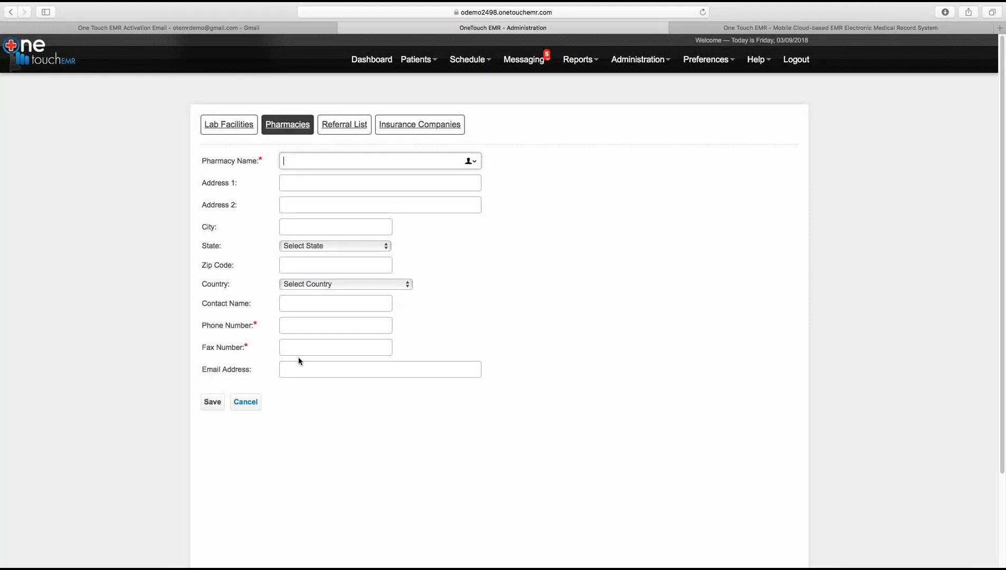
left_click(11, 14)
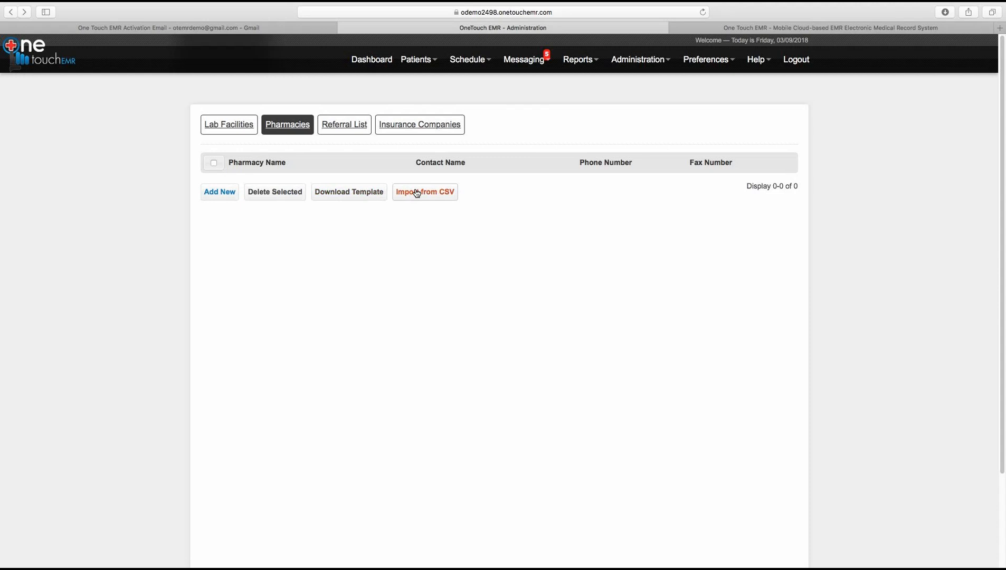
left_click(349, 129)
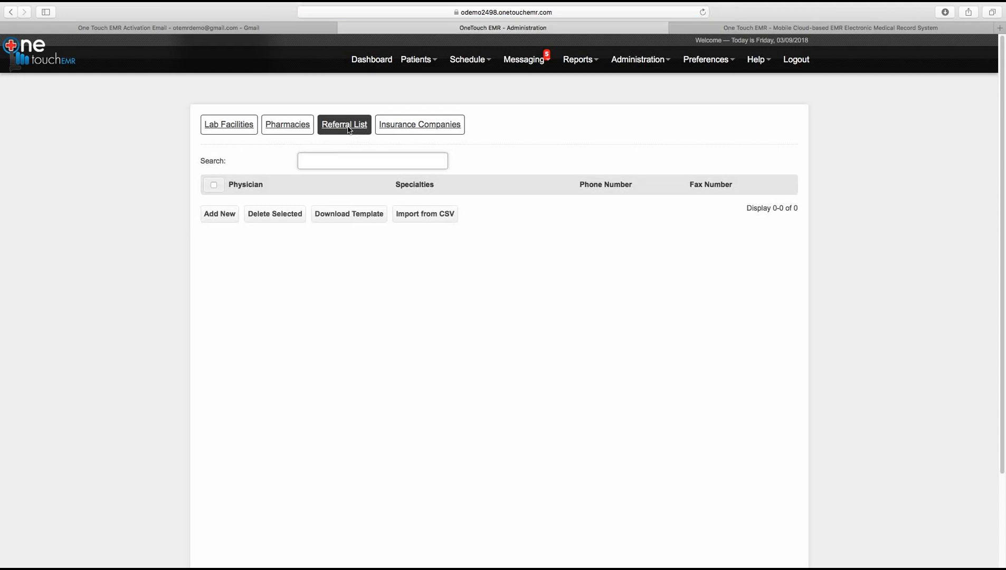
mouse_move(628, 63)
left_click(630, 59)
Step: In Point of Care, preview the new lab test form, then switch to the Radiology list
left_click(641, 151)
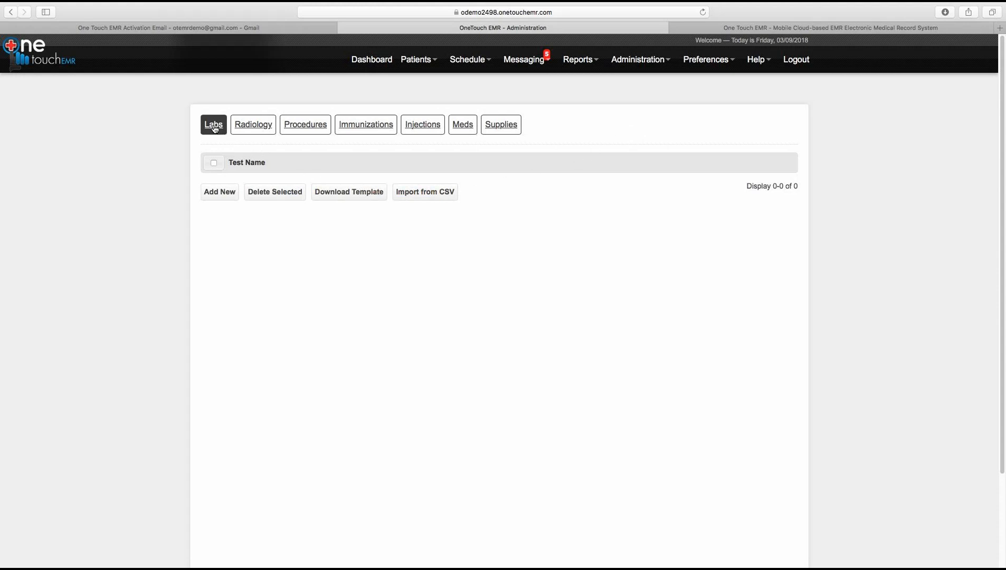
left_click(219, 193)
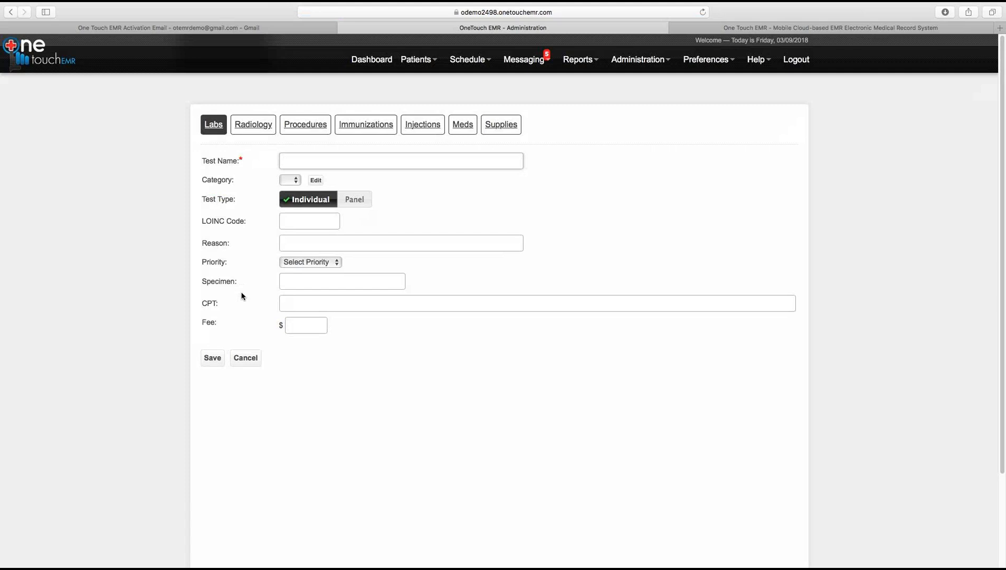
left_click(243, 128)
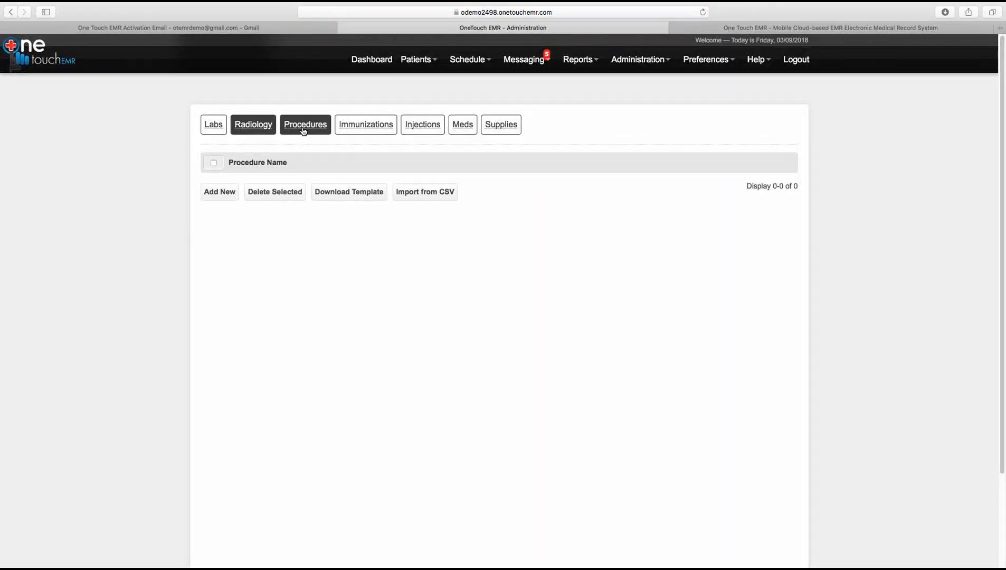
Step: Start a new procedure named 'Skin Tag Removal' and check the empty category choices
left_click(303, 130)
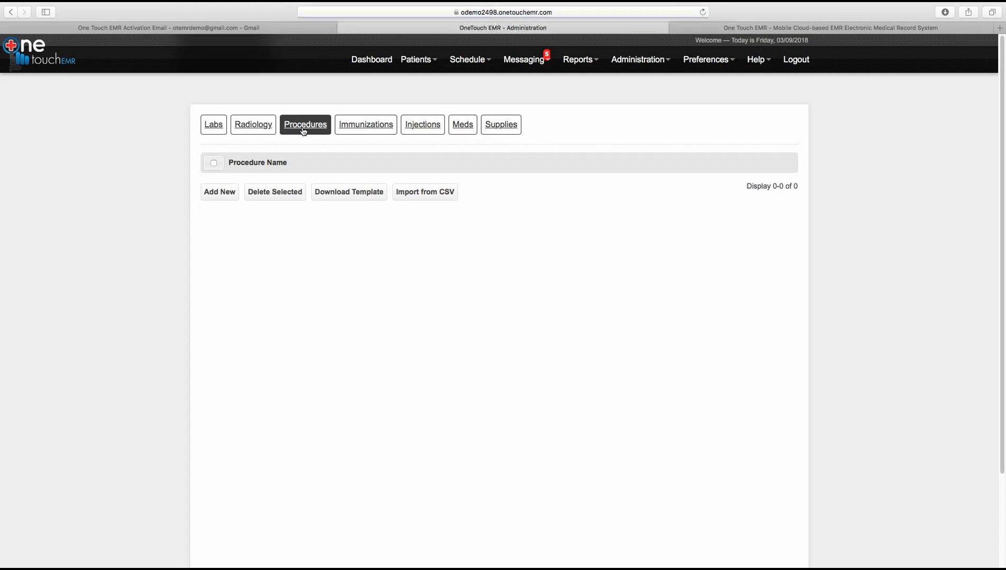
left_click(223, 194)
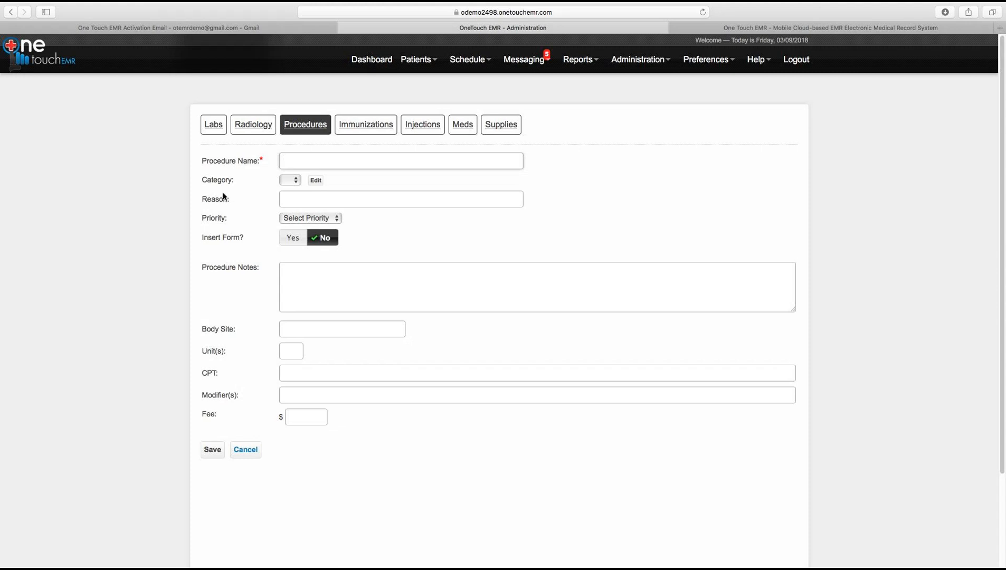
type("Skin Tag Removal")
left_click(285, 182)
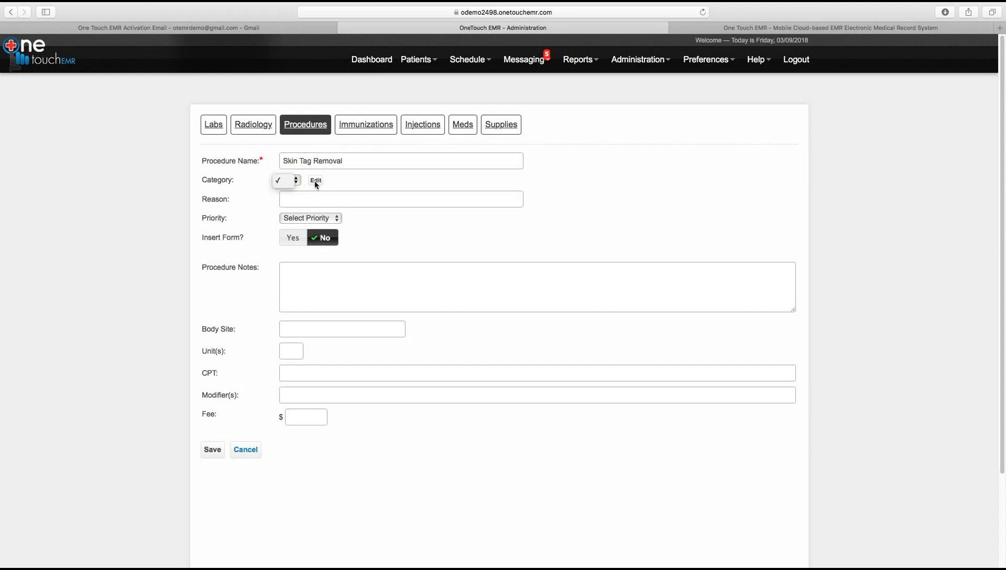
left_click(317, 184)
left_click(317, 181)
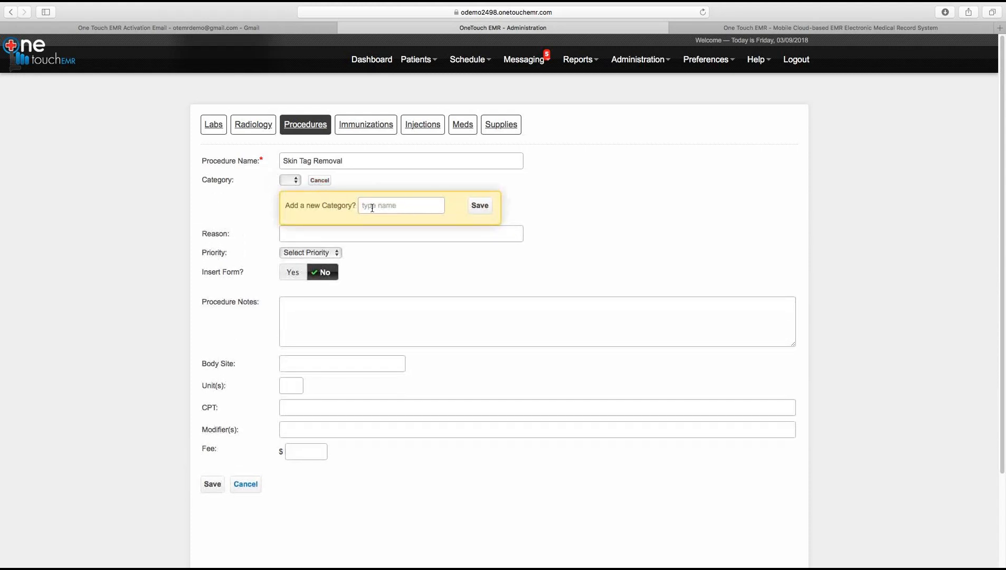
Step: Enter and then clear 'skin' as the reason, leaving the procedure unsaved for Immunizations
left_click(353, 235)
type("skin")
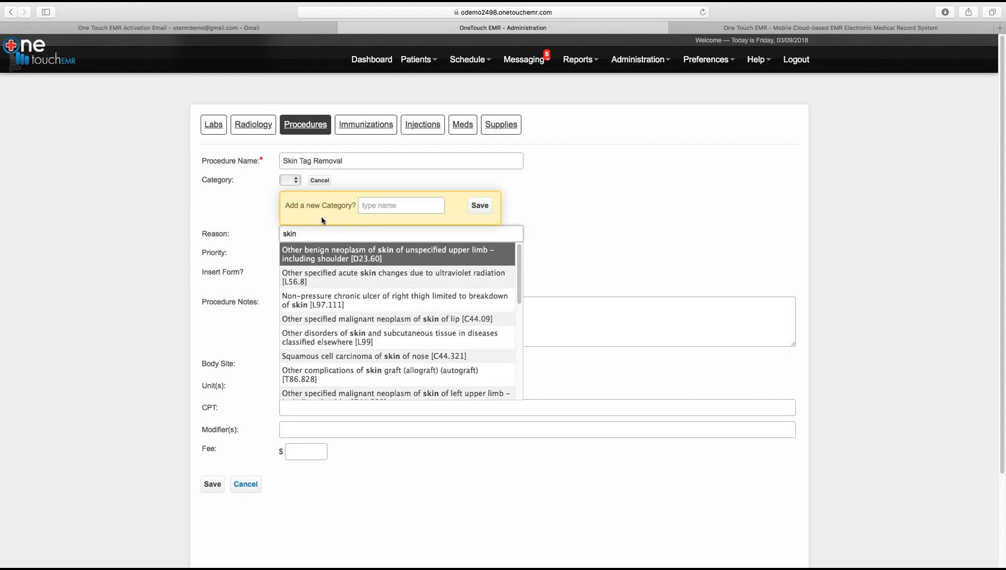
left_click_drag(309, 234, 277, 233)
key("BackSpace")
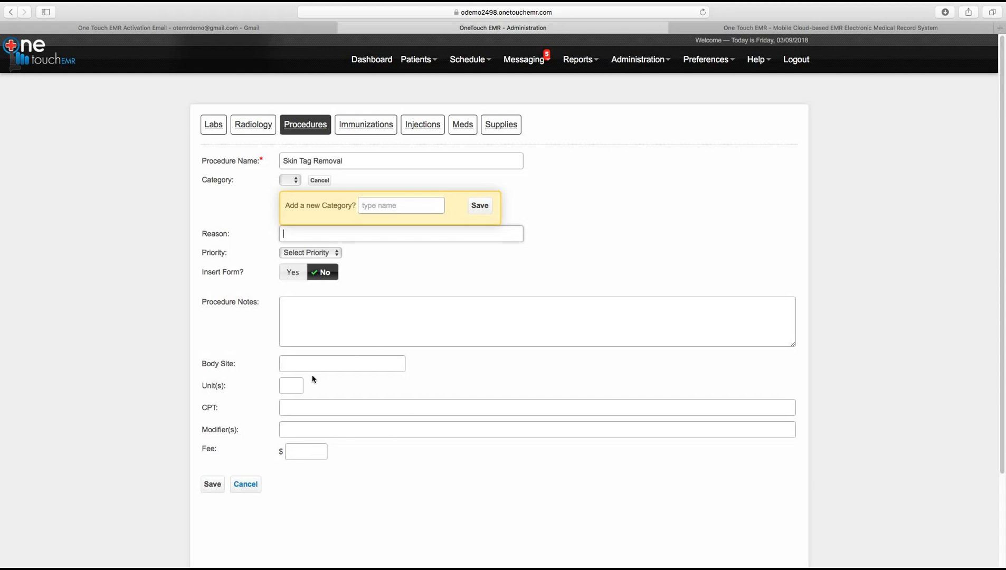
left_click(360, 131)
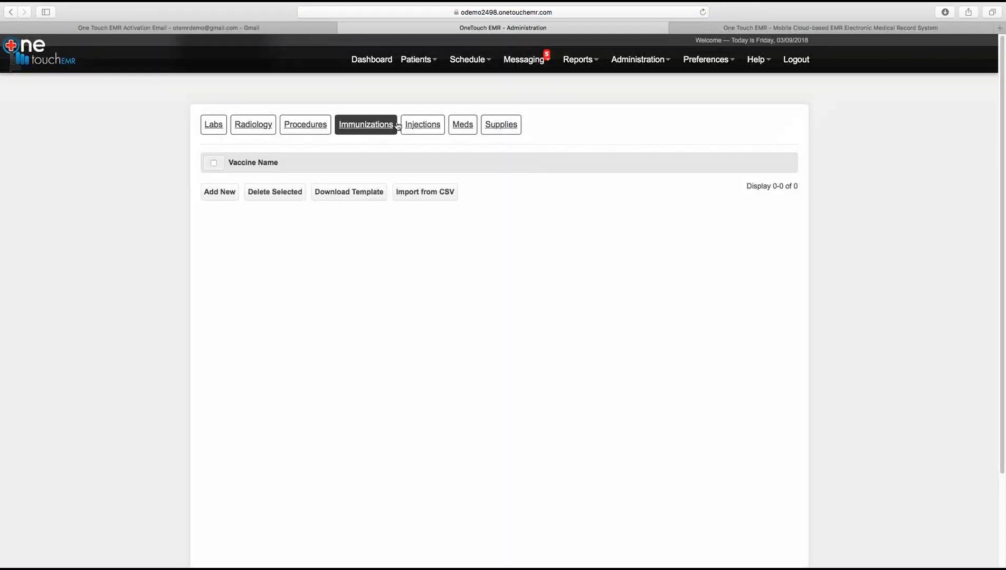
Step: Review the empty Injections, Meds and Supplies lists, then go to Health Maintenance
left_click(421, 126)
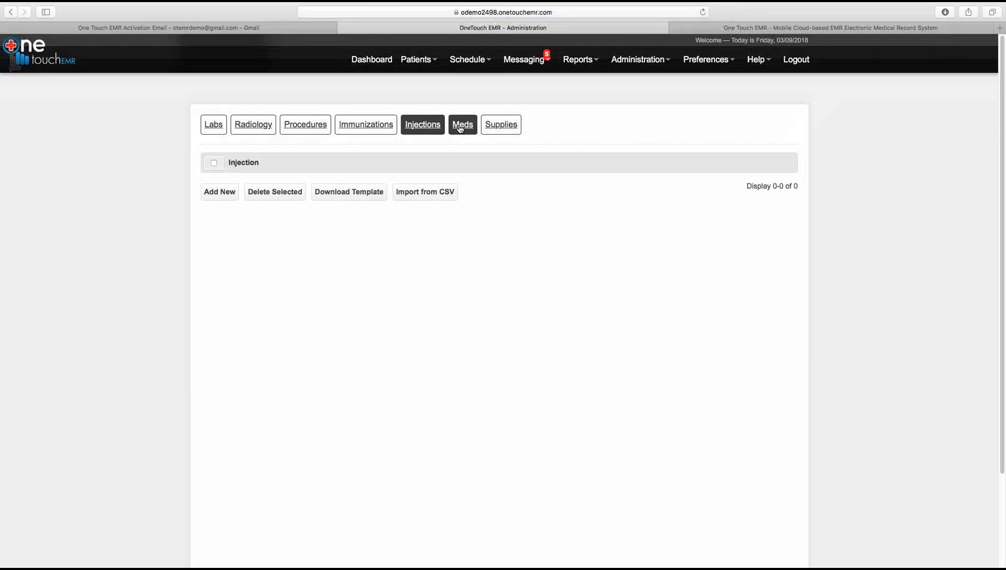
left_click(461, 127)
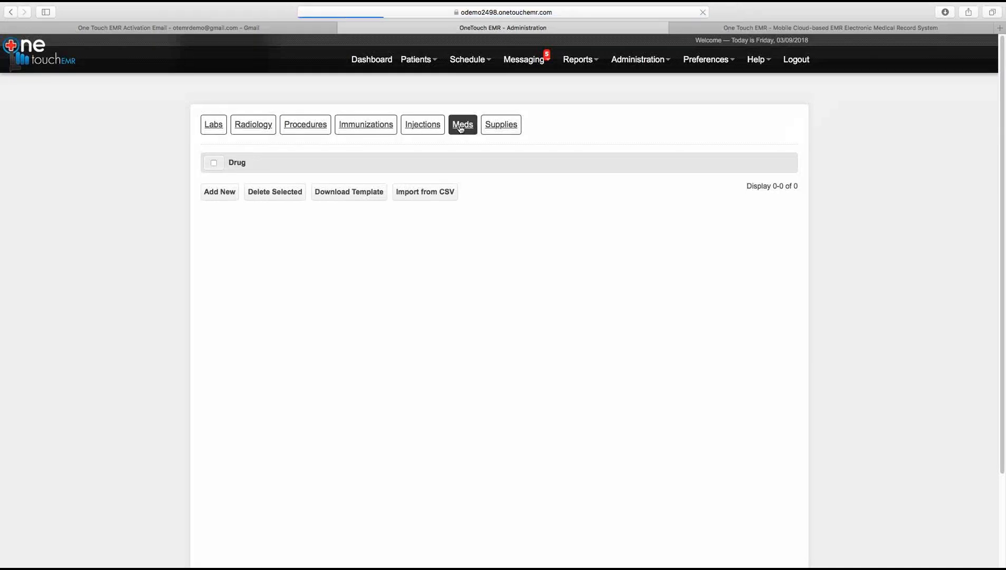
left_click(491, 129)
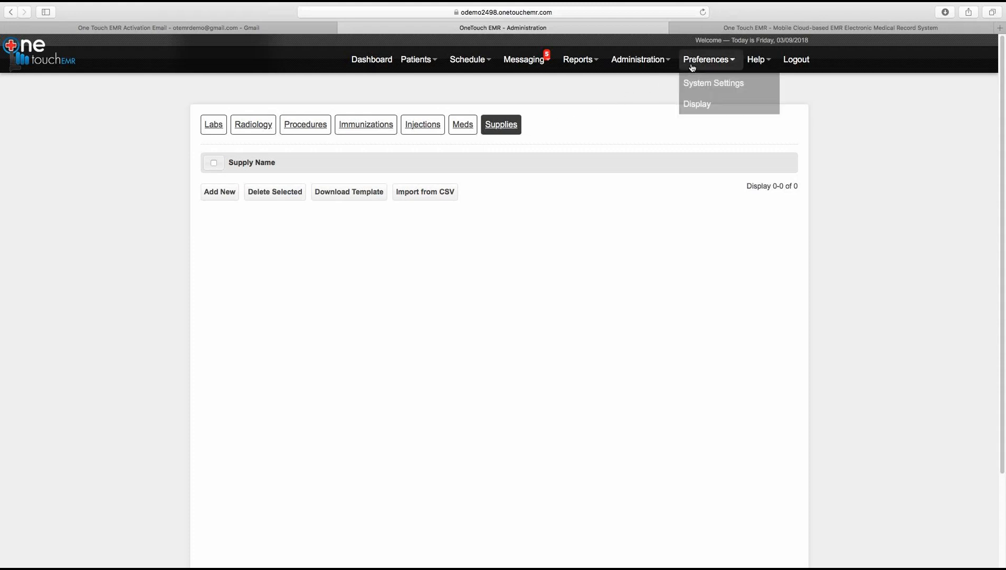
mouse_move(649, 67)
left_click(628, 170)
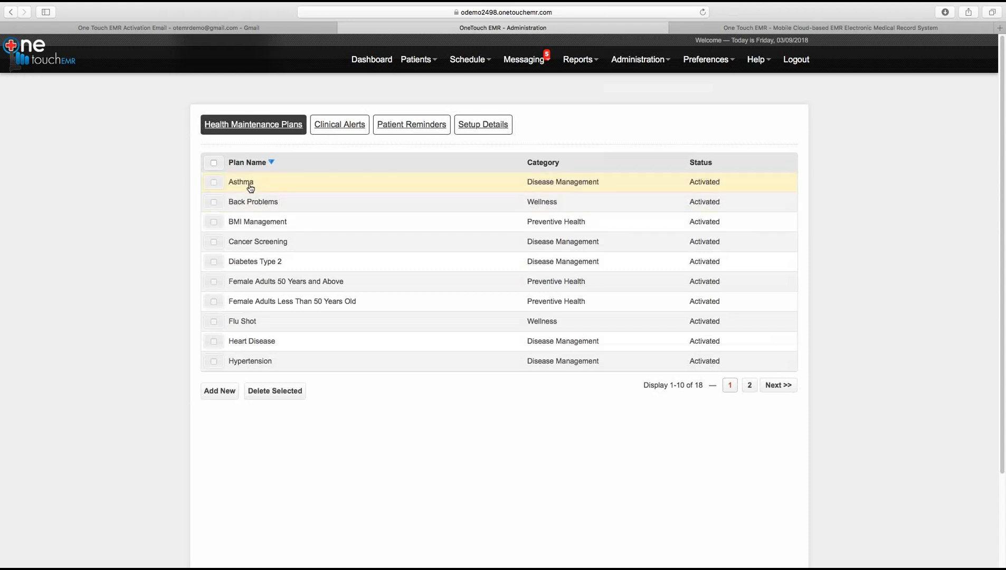
Step: Open the Back Problems plan and review its Clinical Alerts and Patient Reminders
left_click(255, 205)
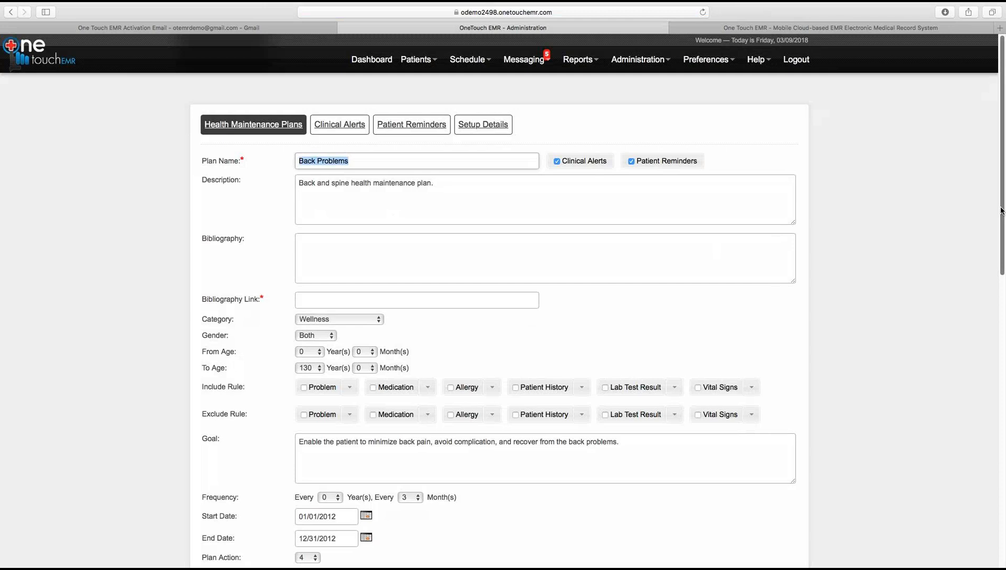
left_click_drag(1002, 211, 963, 225)
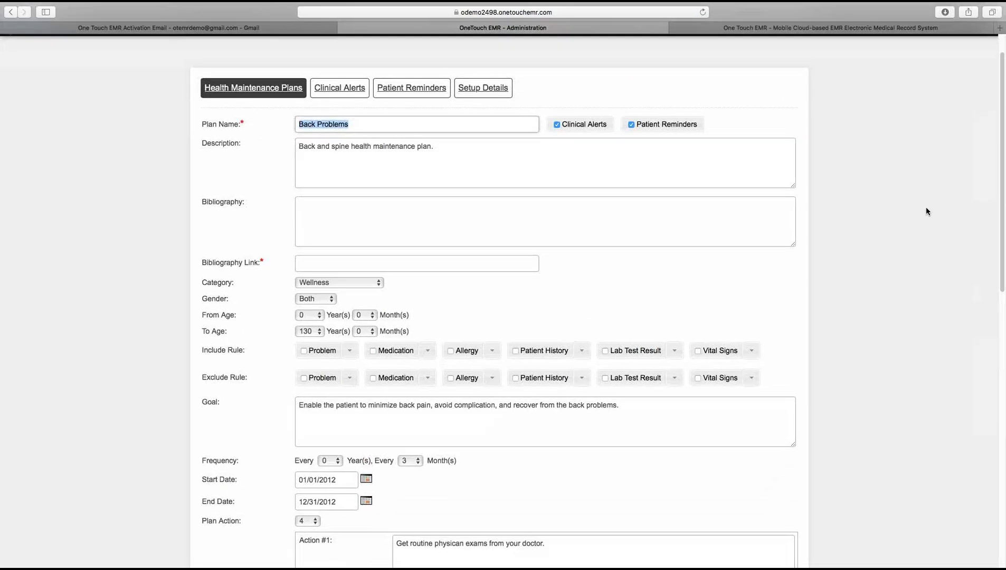
left_click(344, 93)
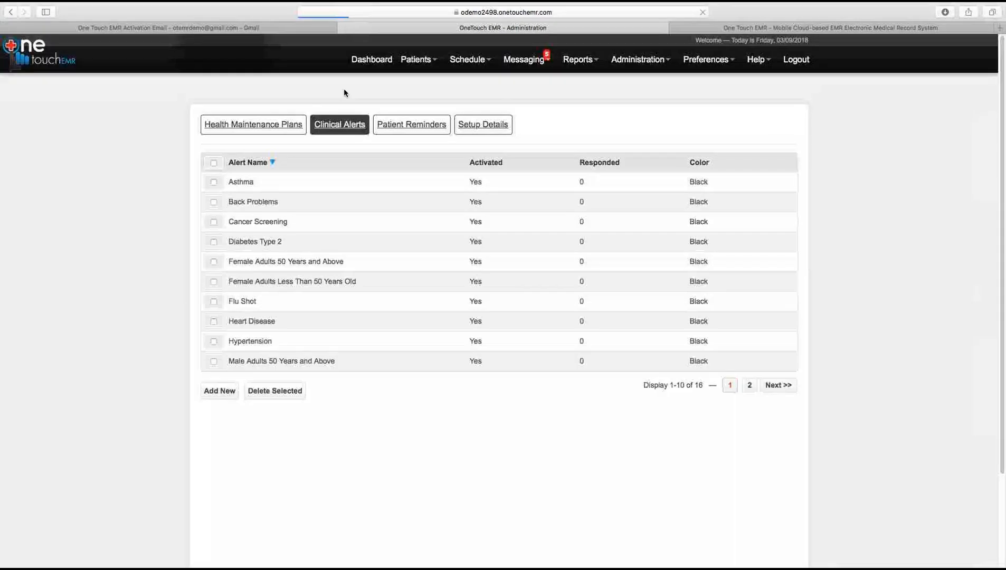
left_click(395, 127)
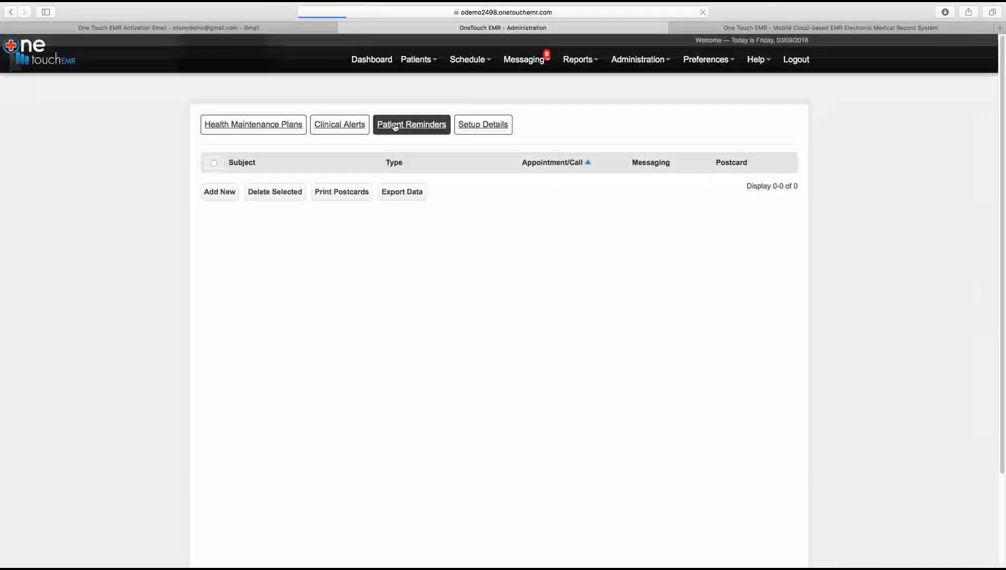
Step: Review the Setup Details with preset salutation, signature and 7-day reminder messages
left_click(468, 127)
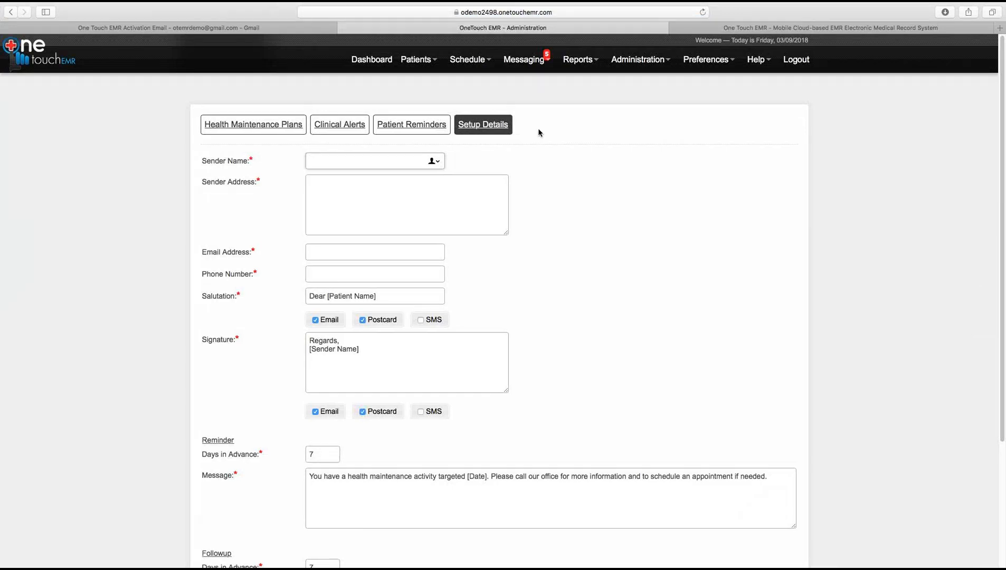
left_click_drag(1002, 176, 998, 259)
scroll(996, 285, "down", 2)
scroll(983, 251, "up", 6)
scroll(975, 240, "down", 1)
scroll(975, 264, "down", 2)
scroll(976, 266, "up", 3)
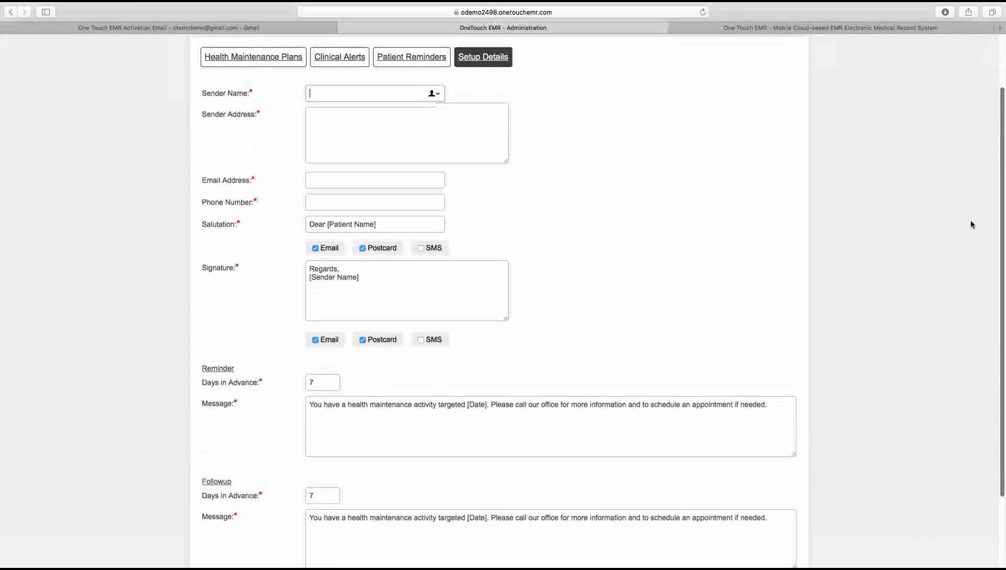
scroll(966, 204, "up", 2)
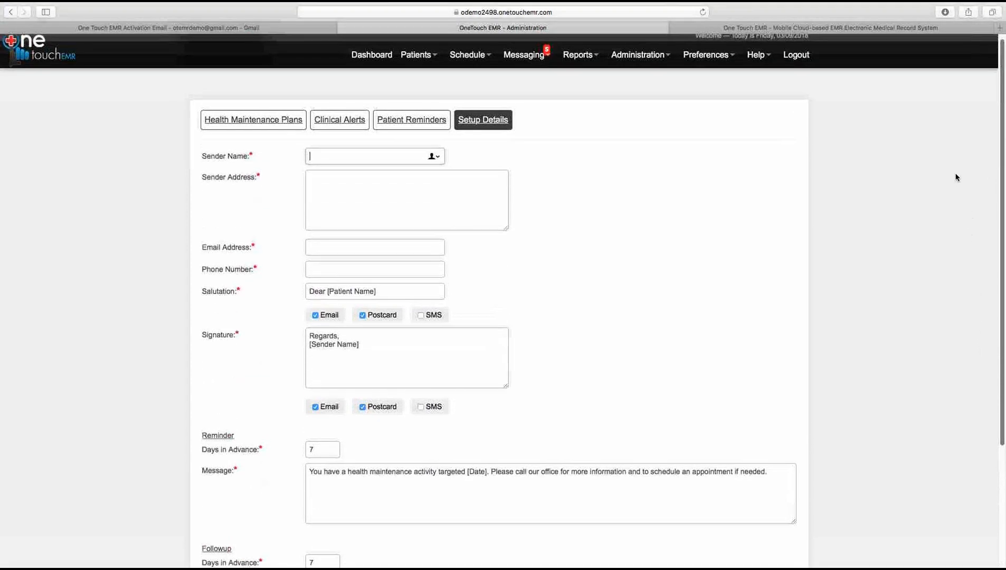
Step: In Administration > Forms, cancel a blank printable form, then switch to Online Forms
left_click(638, 60)
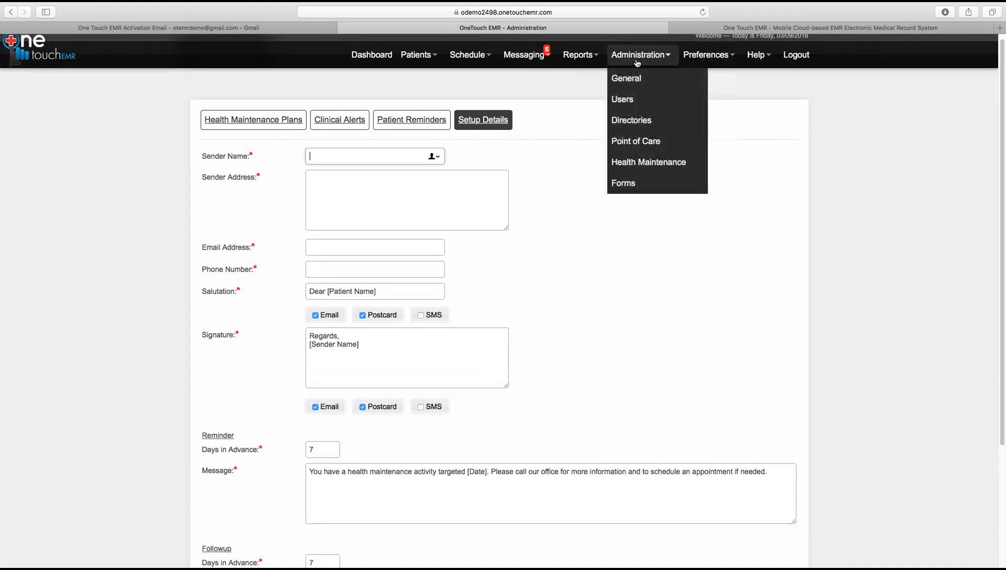
left_click(625, 187)
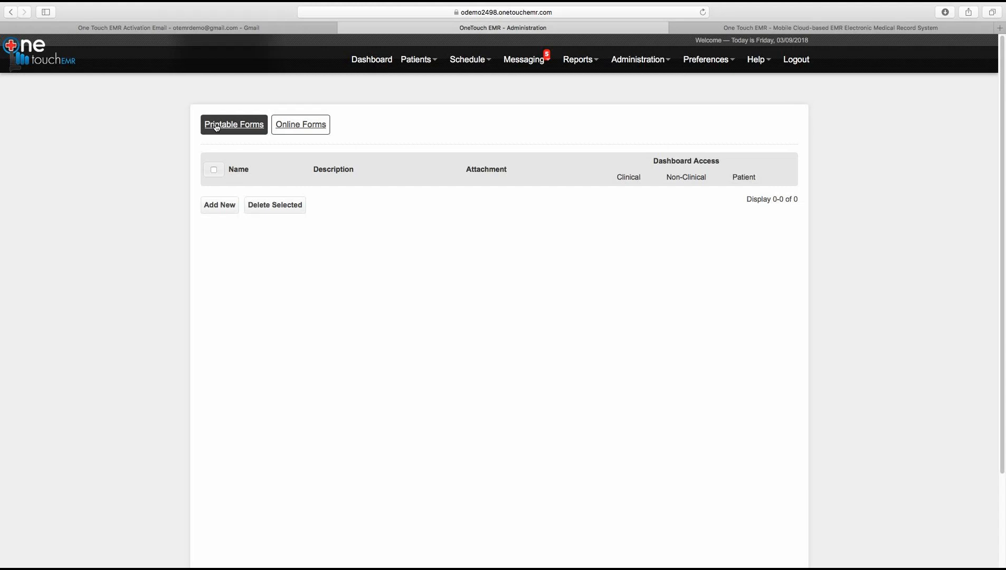
left_click(216, 207)
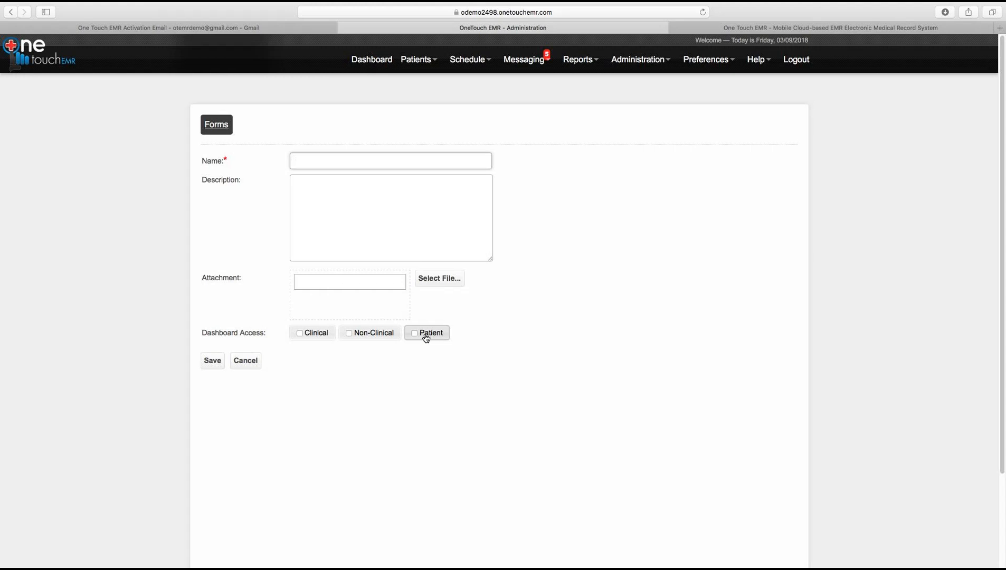
left_click(212, 361)
left_click(246, 368)
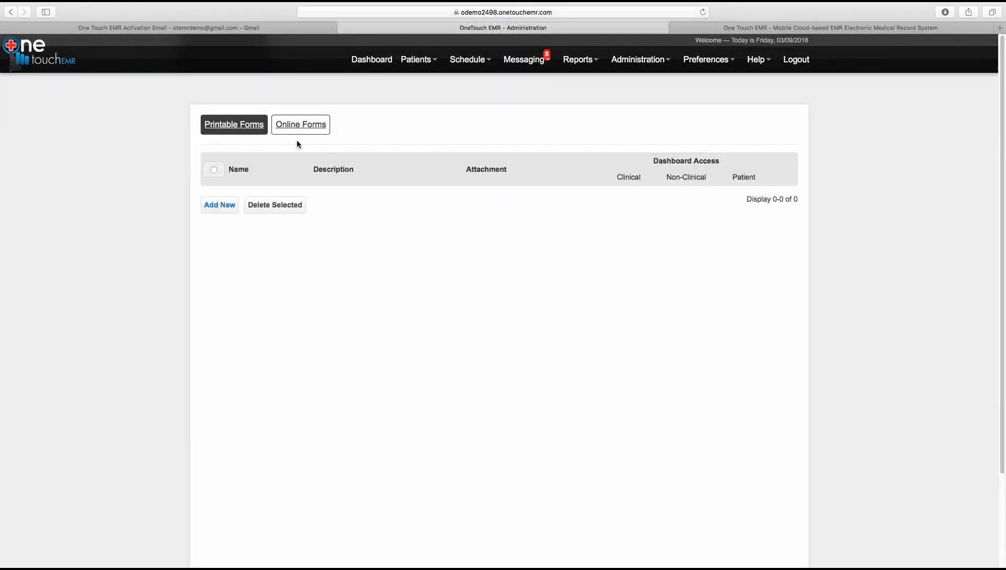
left_click(296, 130)
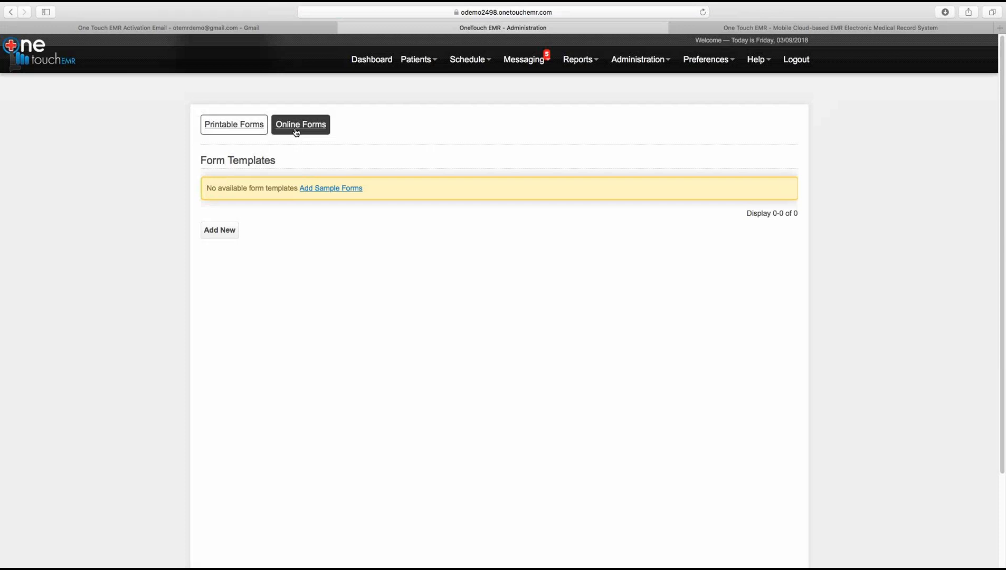
Step: Create an online form template named 'Customer Checklist' and open it in the Form Builder
left_click(219, 231)
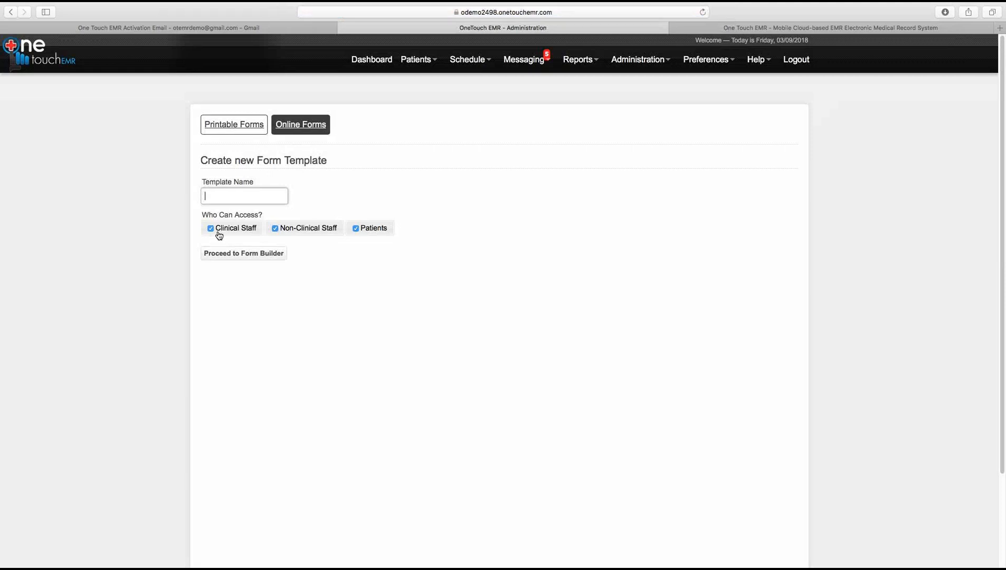
type("Customer Check")
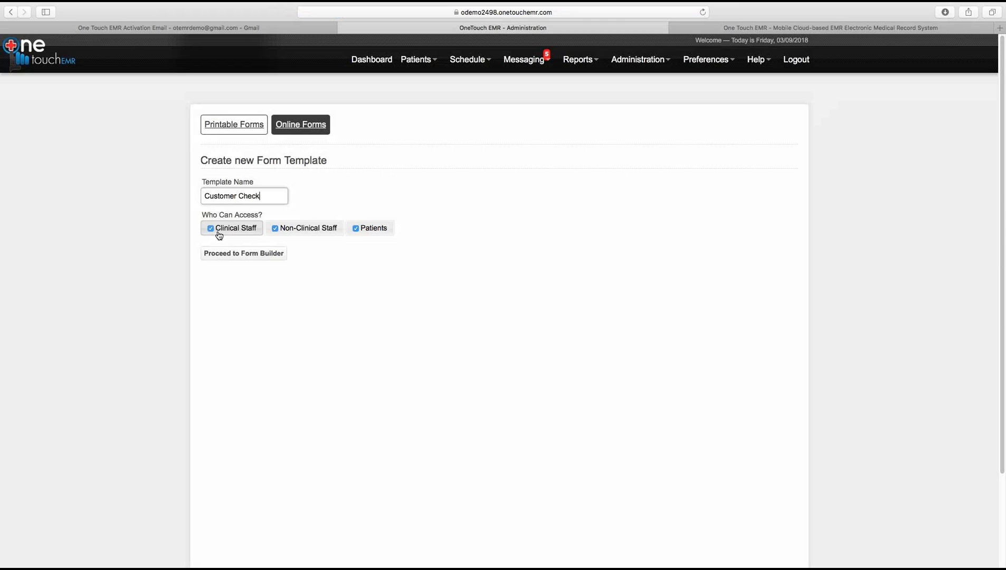
type("list")
left_click(227, 256)
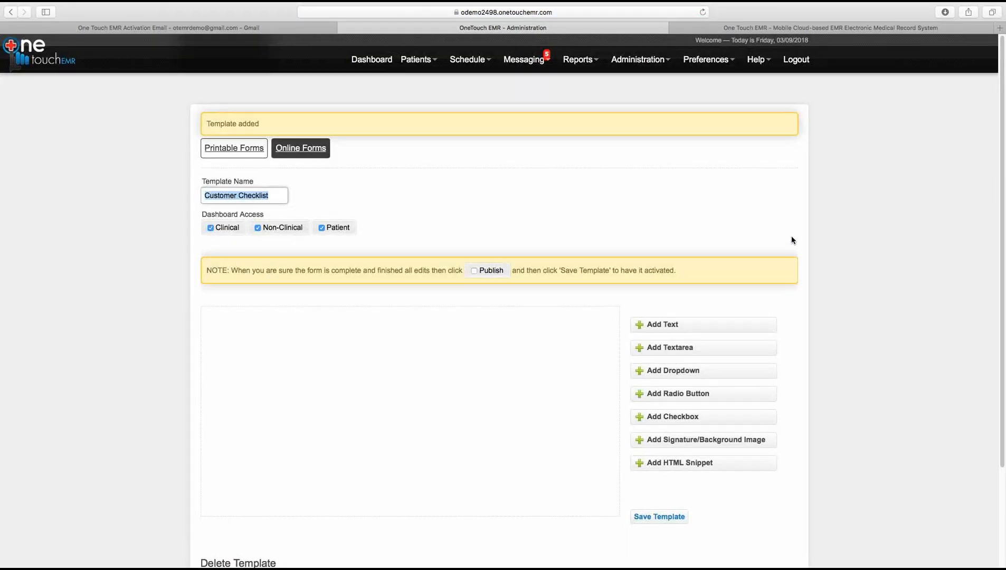
scroll(995, 210, "down", 3)
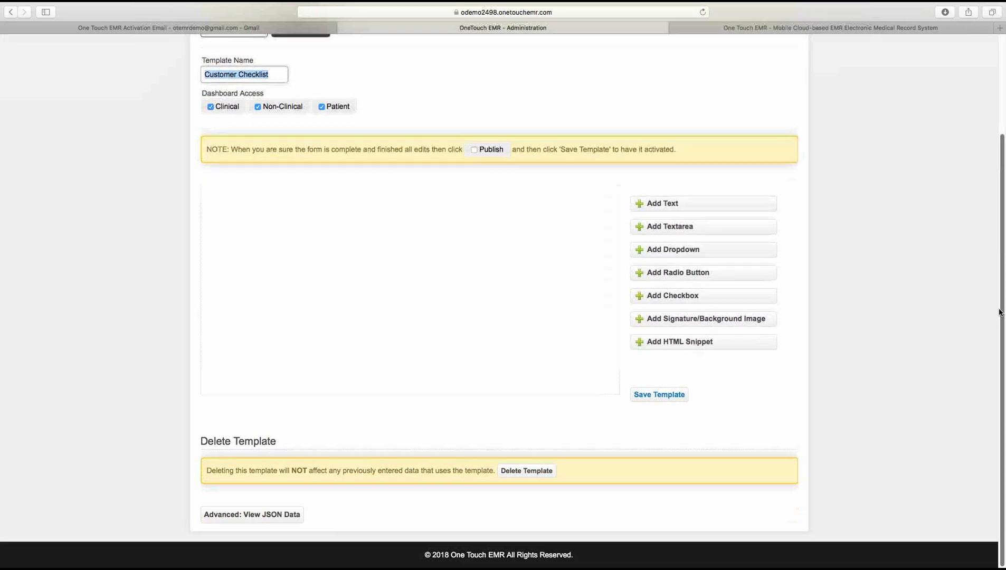
scroll(988, 280, "up", 3)
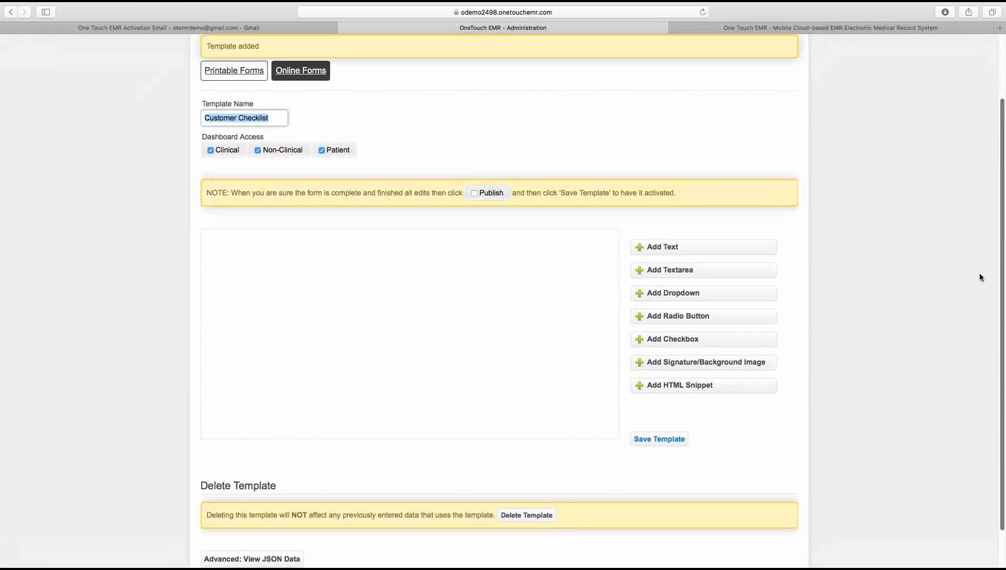
scroll(979, 277, "down", 2)
scroll(980, 314, "up", 3)
scroll(974, 259, "up", 1)
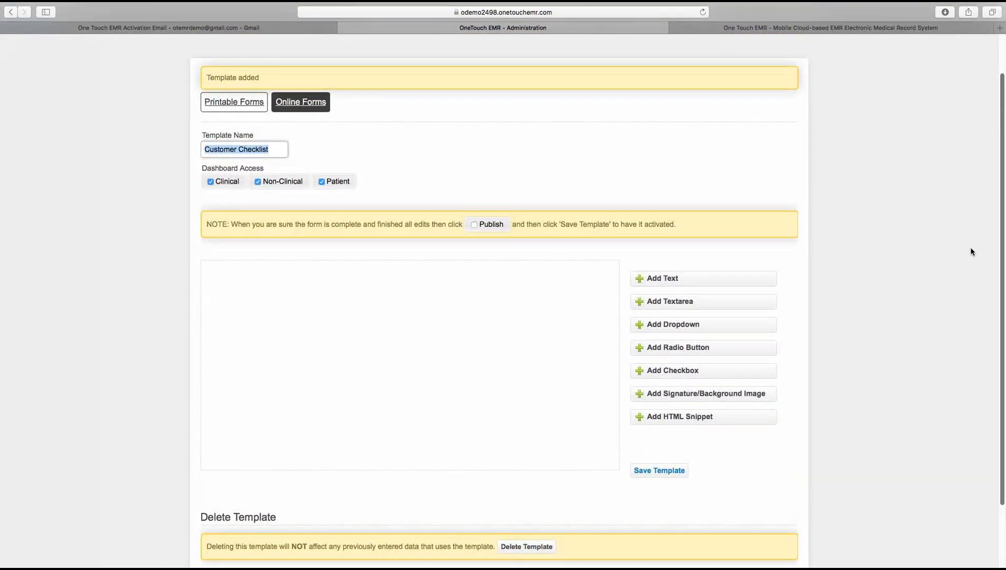
scroll(970, 249, "up", 3)
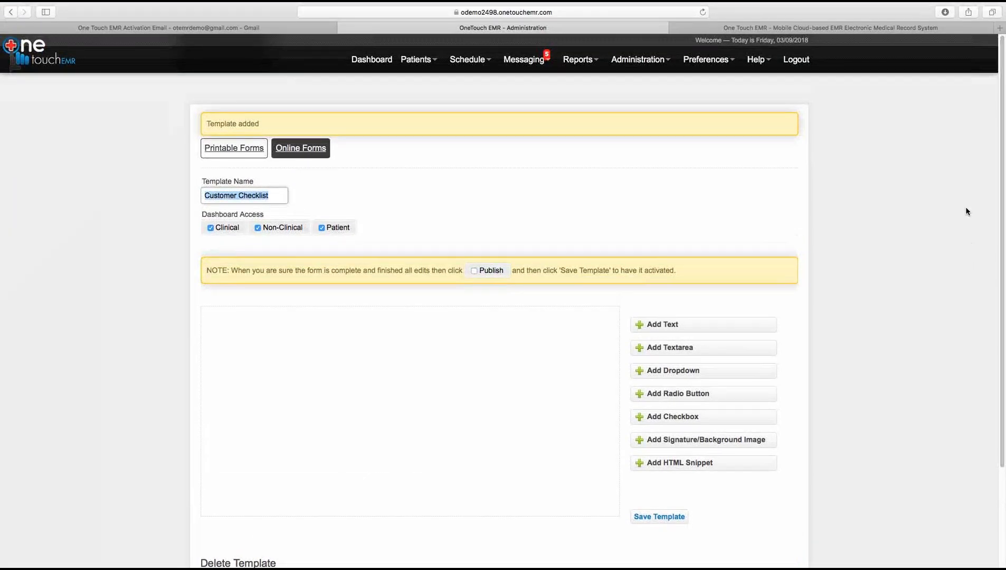
Step: Browse the help options, then return to the Dashboard
left_click(759, 62)
scroll(991, 305, "down", 5)
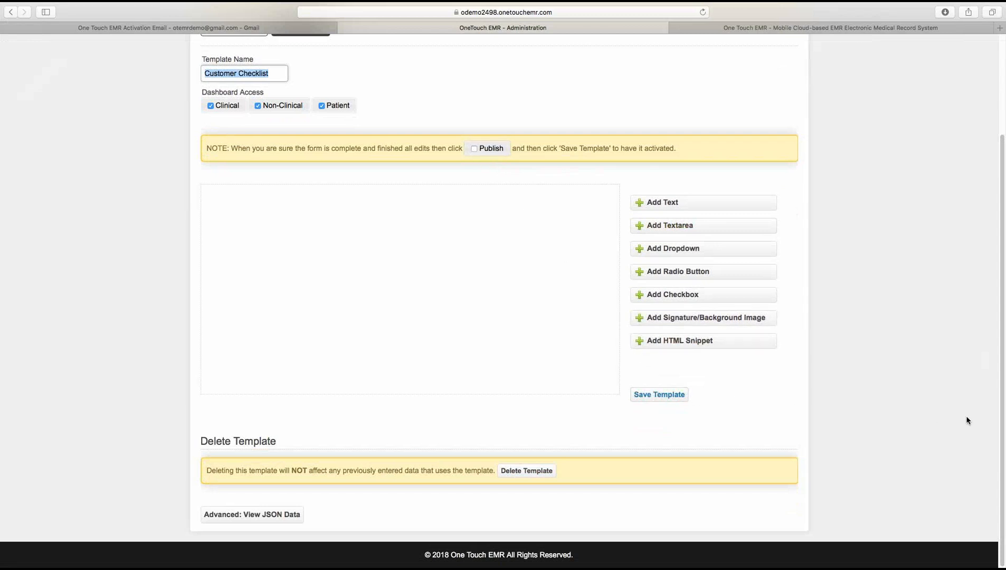
scroll(946, 239, "up", 5)
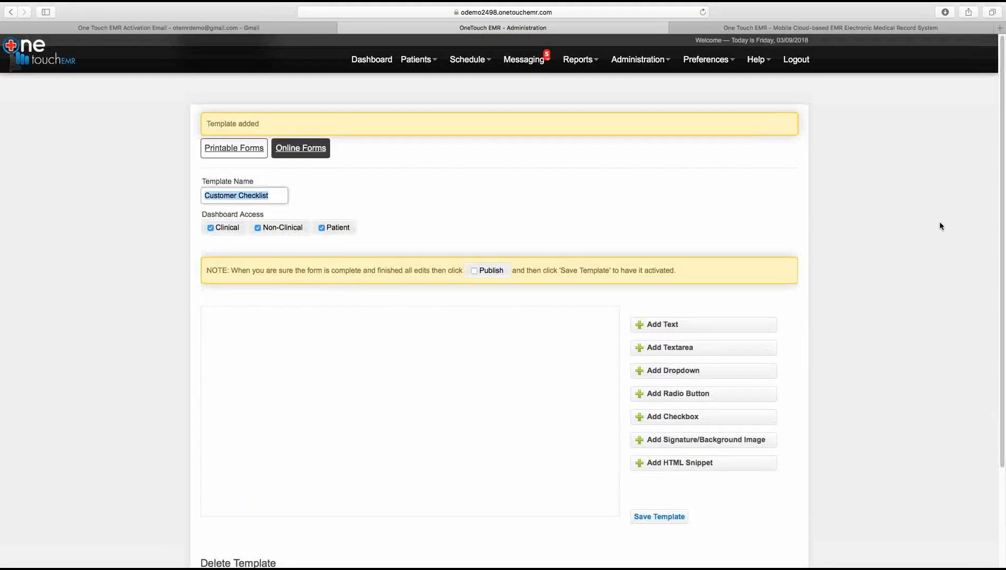
left_click(365, 63)
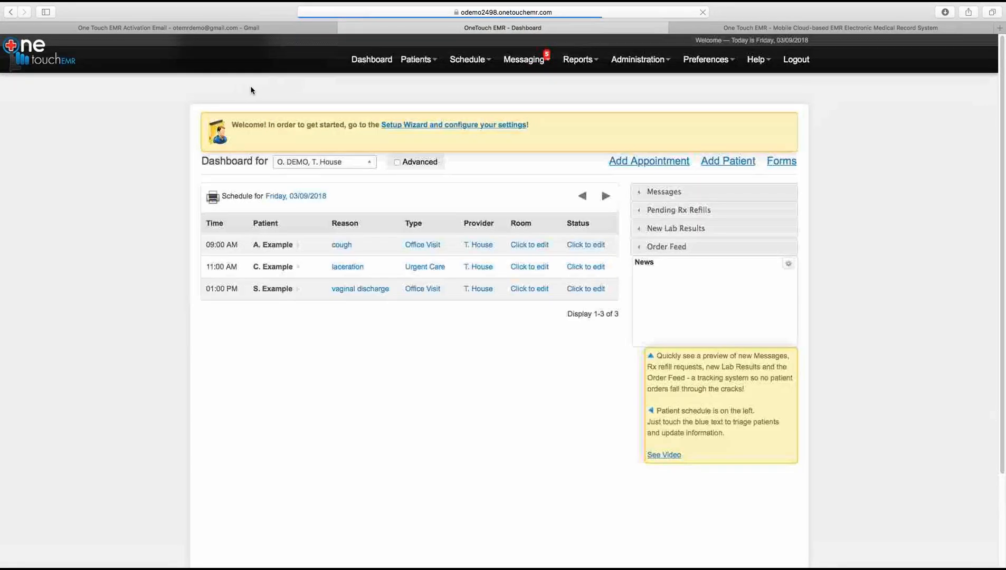